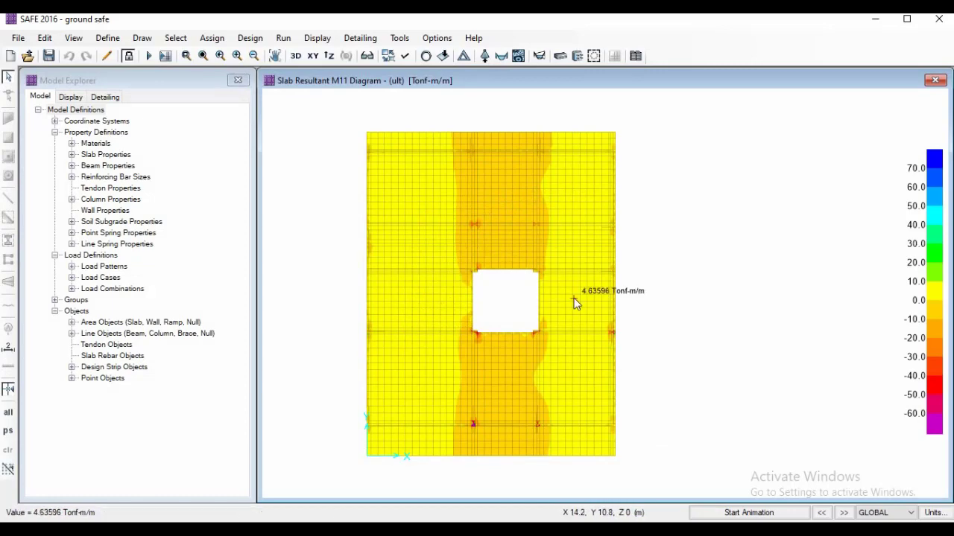
Step: Display the strip-based slab design for Layer A bottom rebar as total rebar area for strip
click(319, 39)
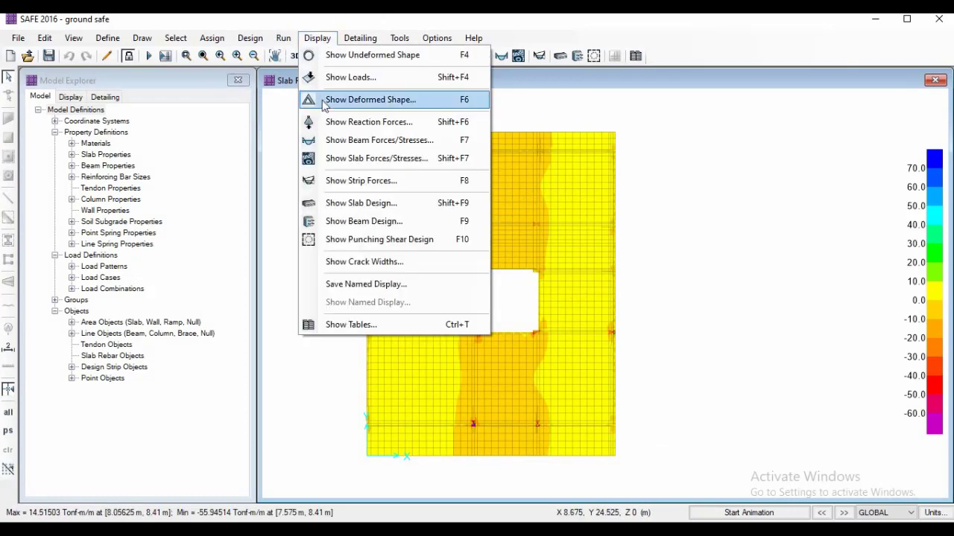
click(343, 210)
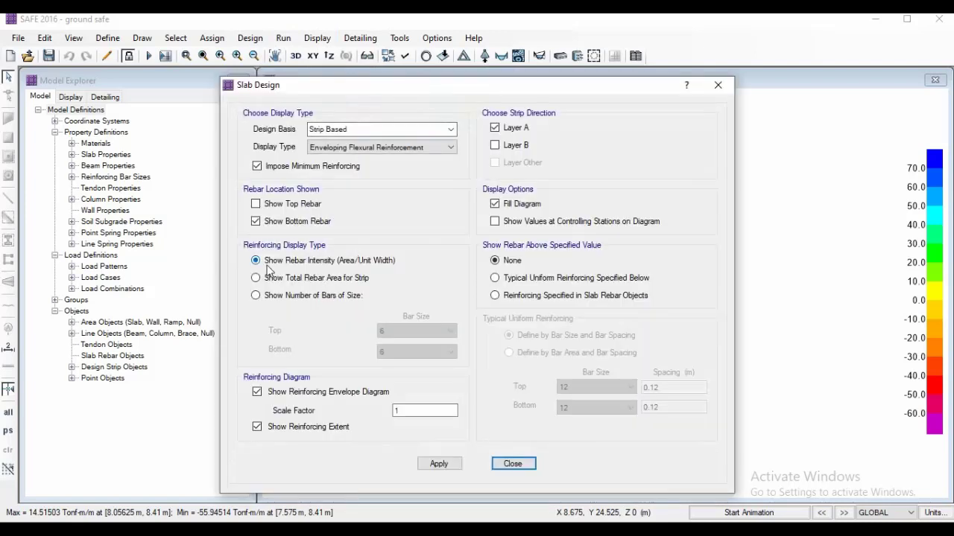
click(290, 280)
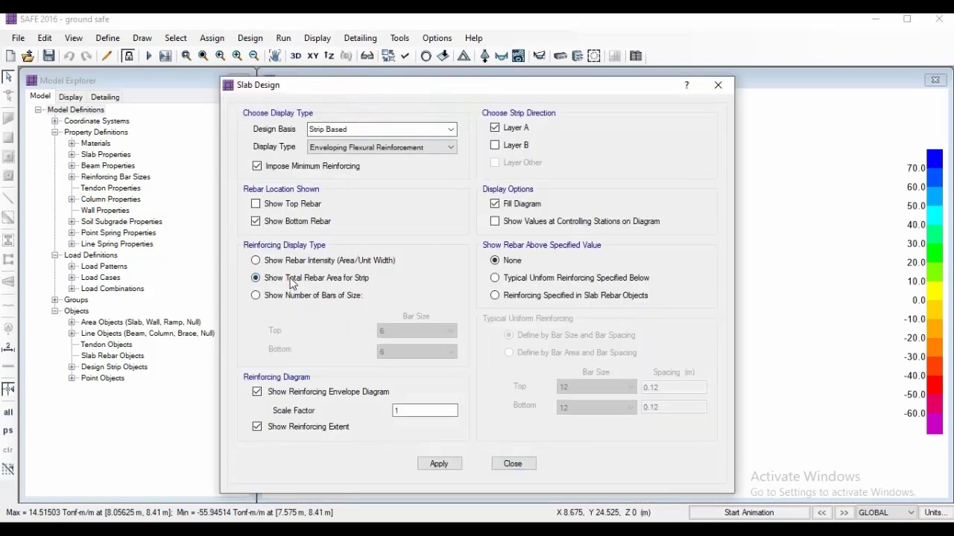
click(434, 463)
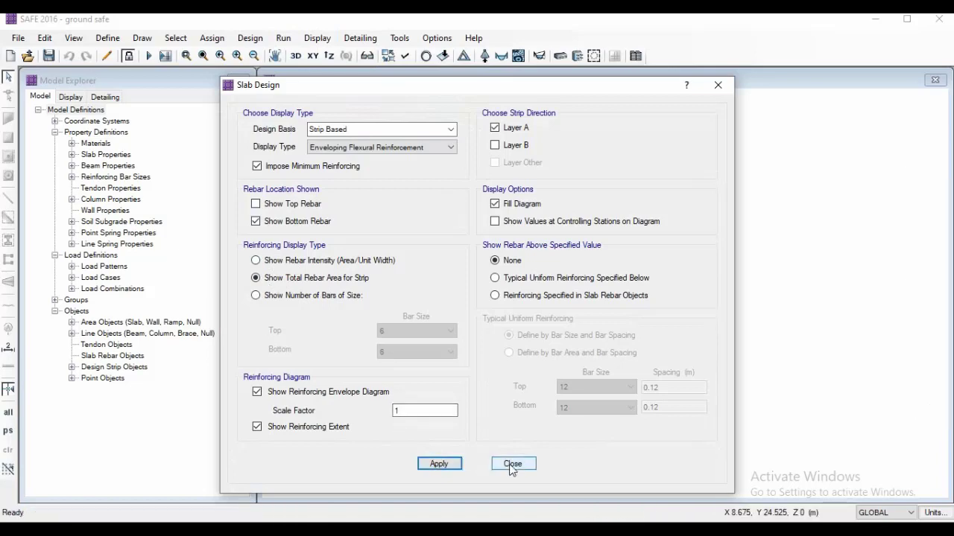
click(513, 463)
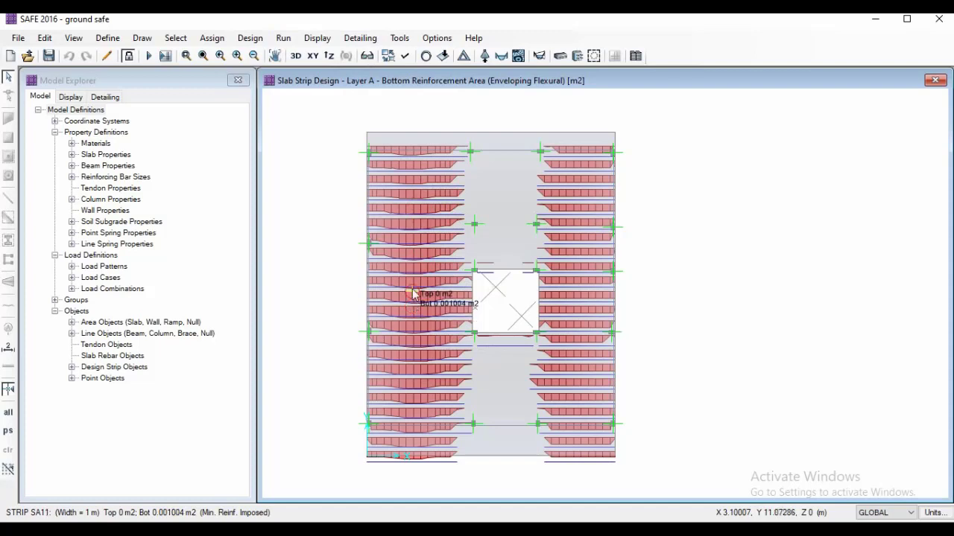
Step: Reopen the slab design display settings and choose to show the number of bars, with size 12 for both top and bottom
click(257, 37)
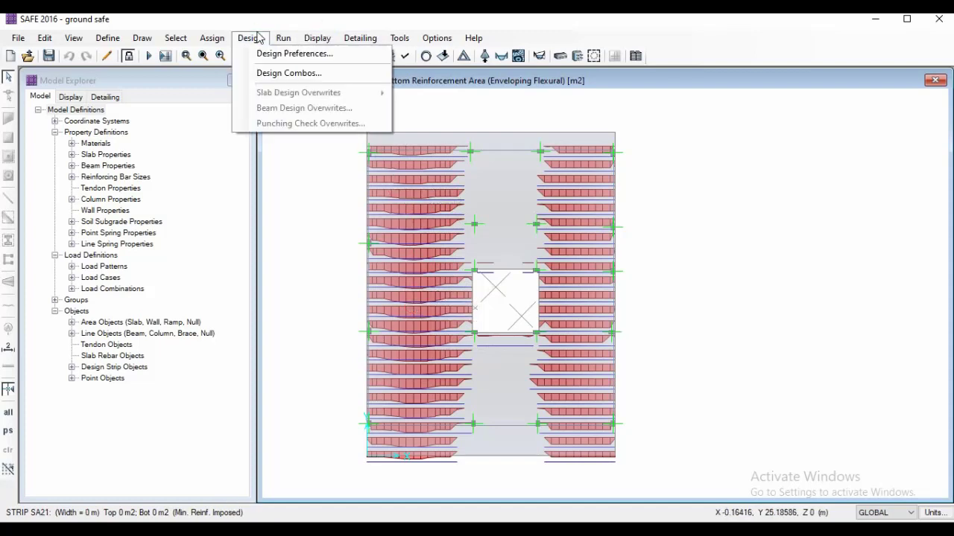
click(257, 37)
click(317, 38)
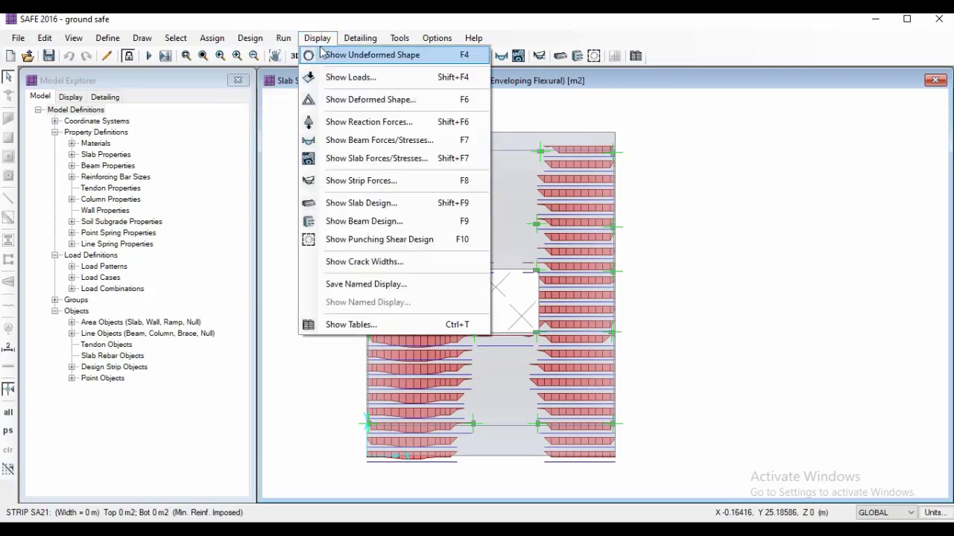
click(350, 204)
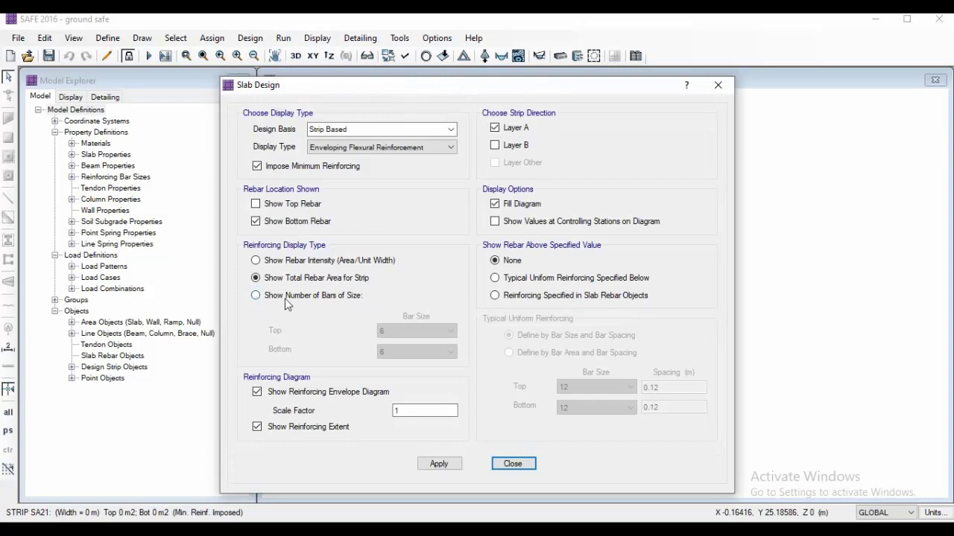
click(287, 296)
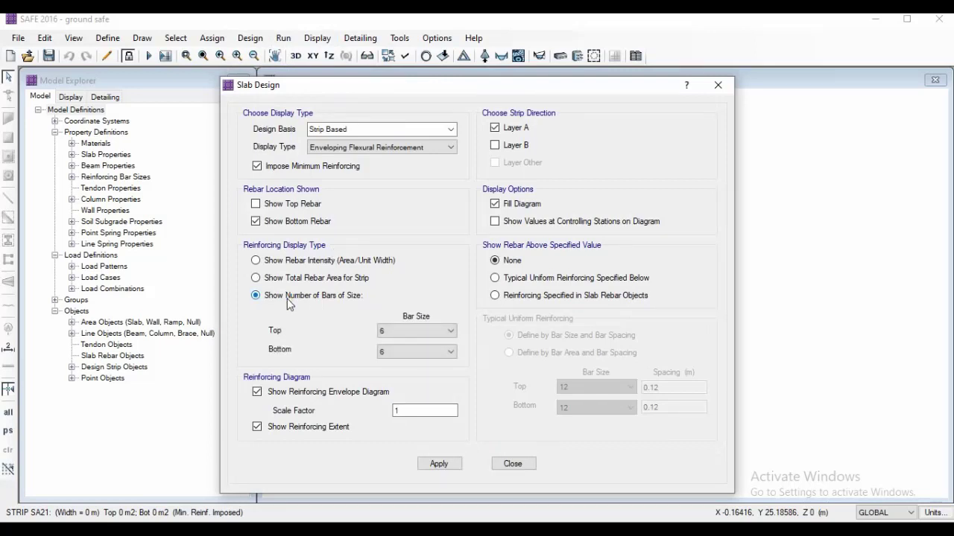
click(389, 332)
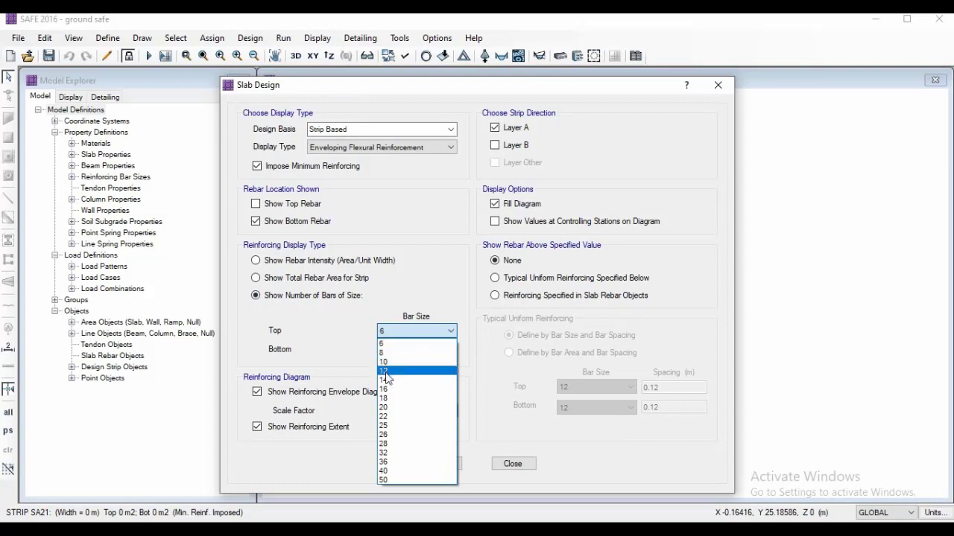
click(384, 372)
click(395, 355)
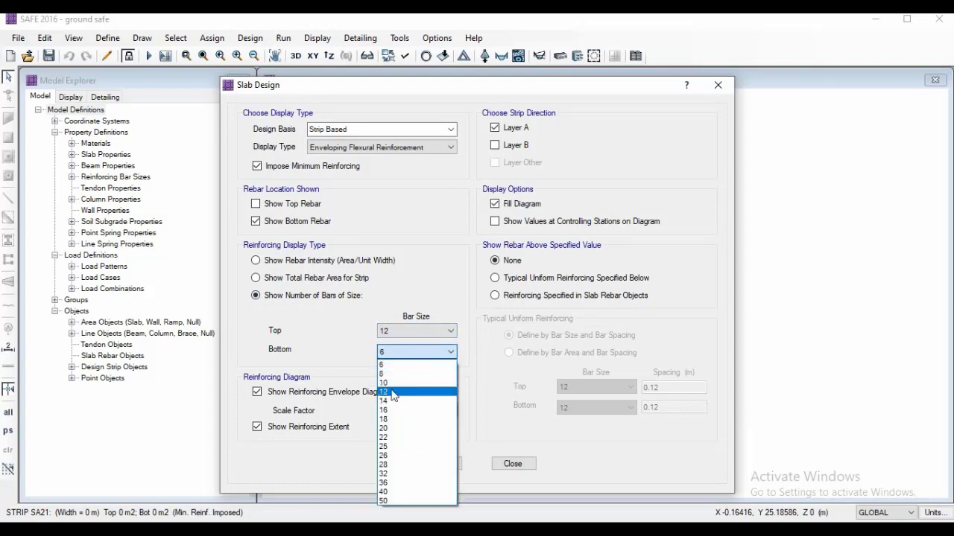
click(395, 400)
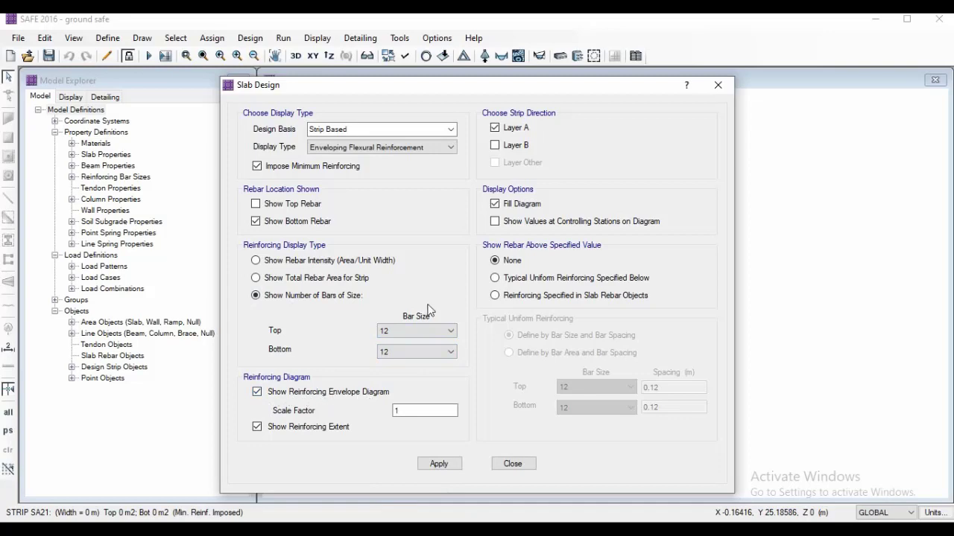
Step: Examine the Layer A bottom reinforcement strips in the plan behind the Slab Design dialog
drag(501, 93, 94, 184)
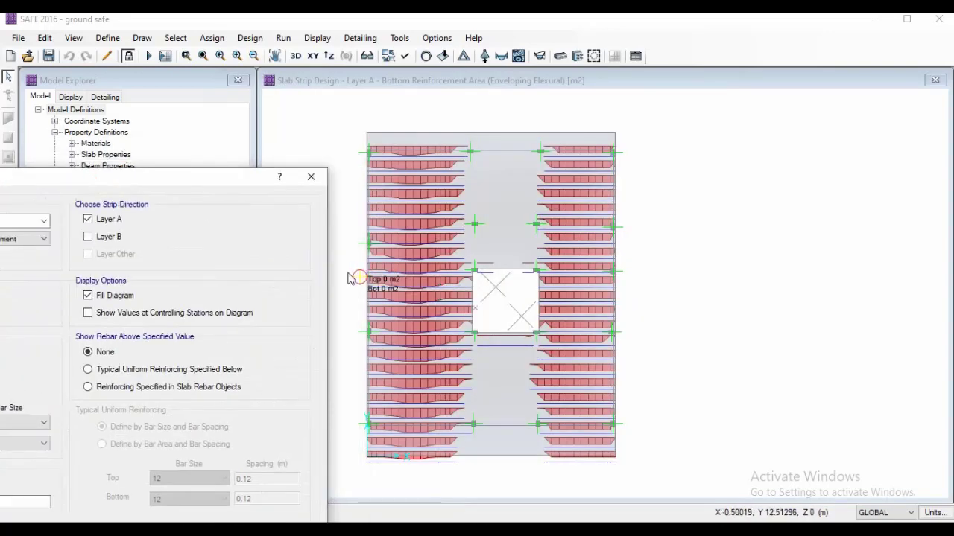
click(120, 168)
drag(209, 182, 476, 57)
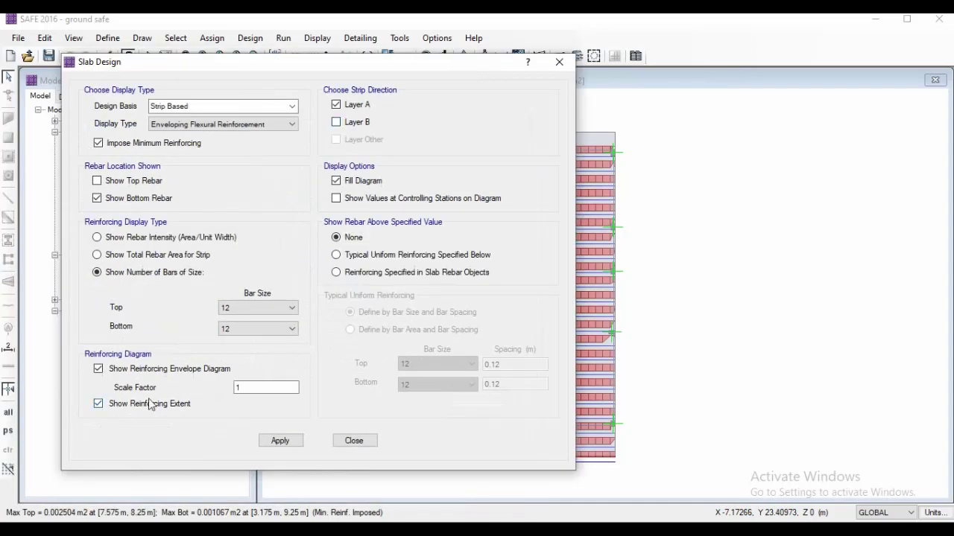
drag(383, 77, 118, 92)
scroll(379, 133, up, 2)
scroll(468, 174, up, 2)
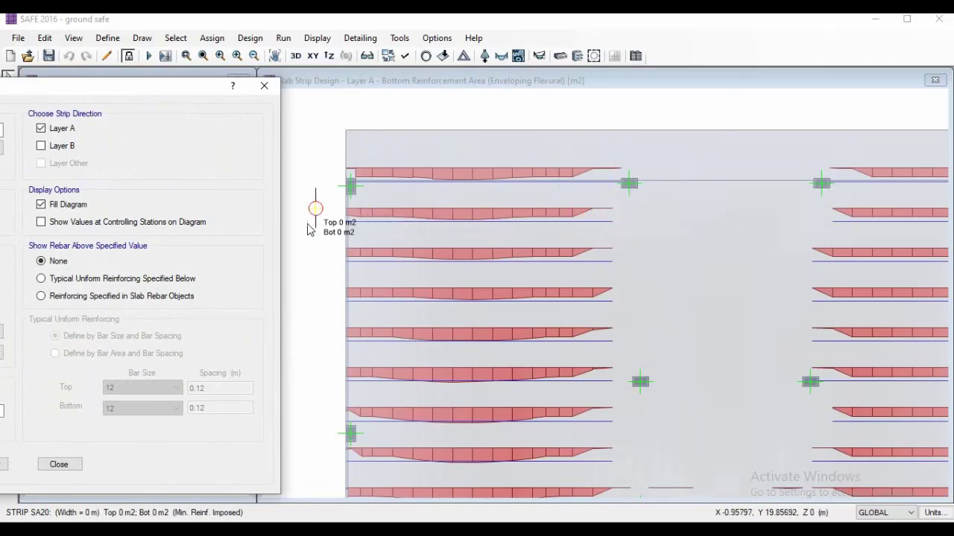
scroll(677, 288, down, 3)
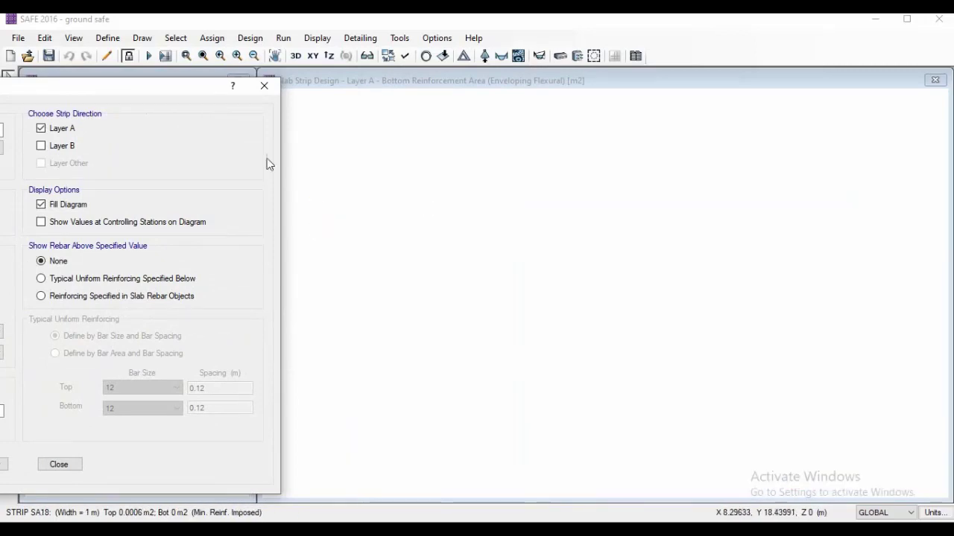
drag(153, 91, 629, 93)
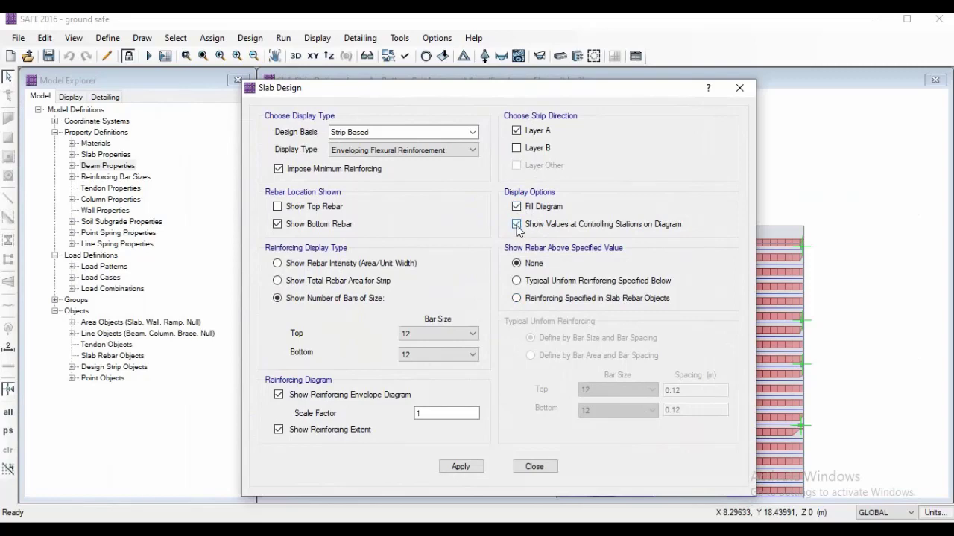
Step: Show values at controlling stations on the diagram, apply the slab design display and inspect the bar counts along the strips
mouse_move(530, 93)
mouse_down()
mouse_move(437, 73)
mouse_move(407, 54)
mouse_up()
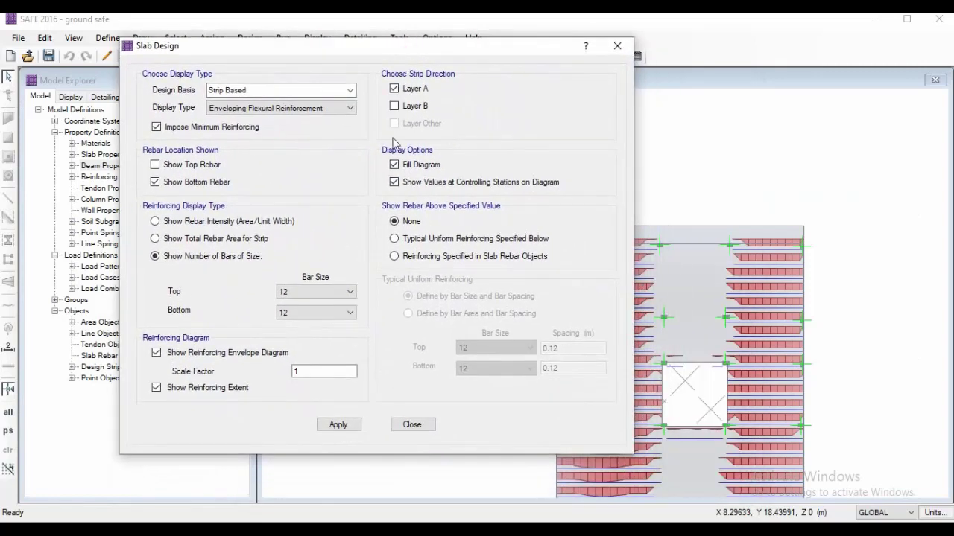
click(339, 425)
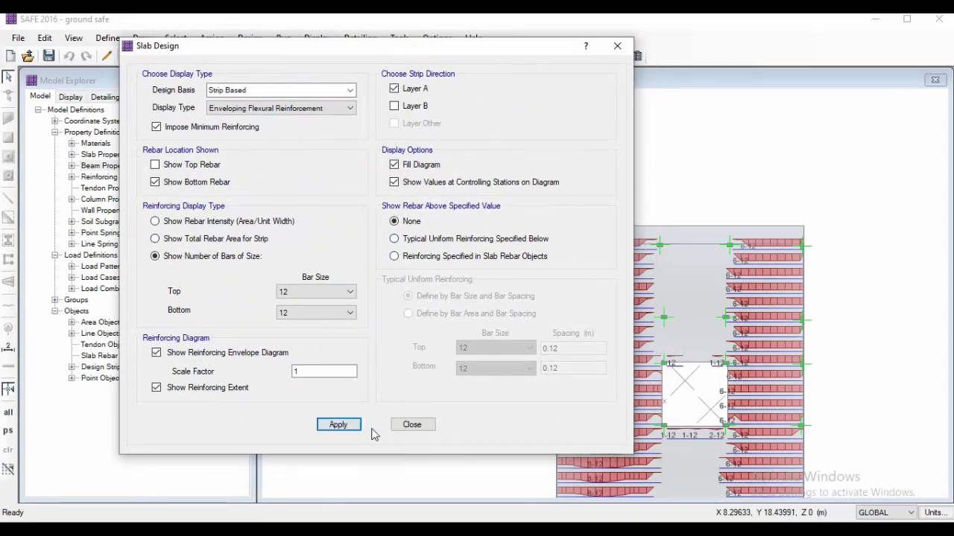
click(409, 425)
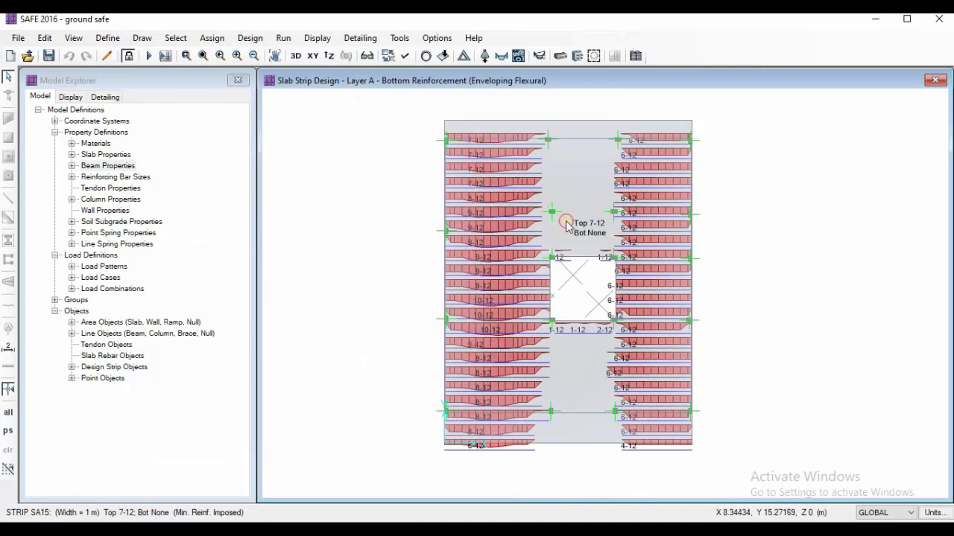
middle_drag(564, 221, 521, 223)
scroll(462, 135, up, 1)
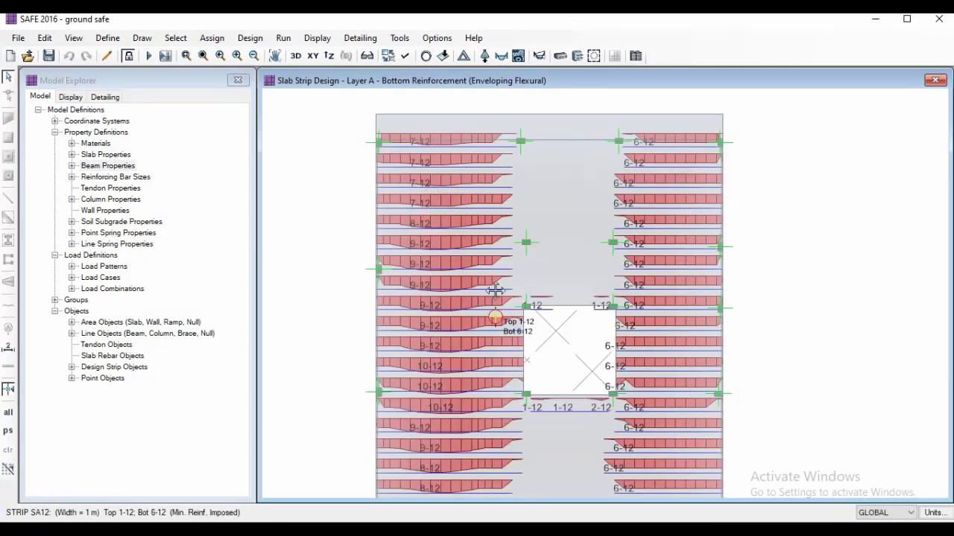
scroll(499, 295, down, 1)
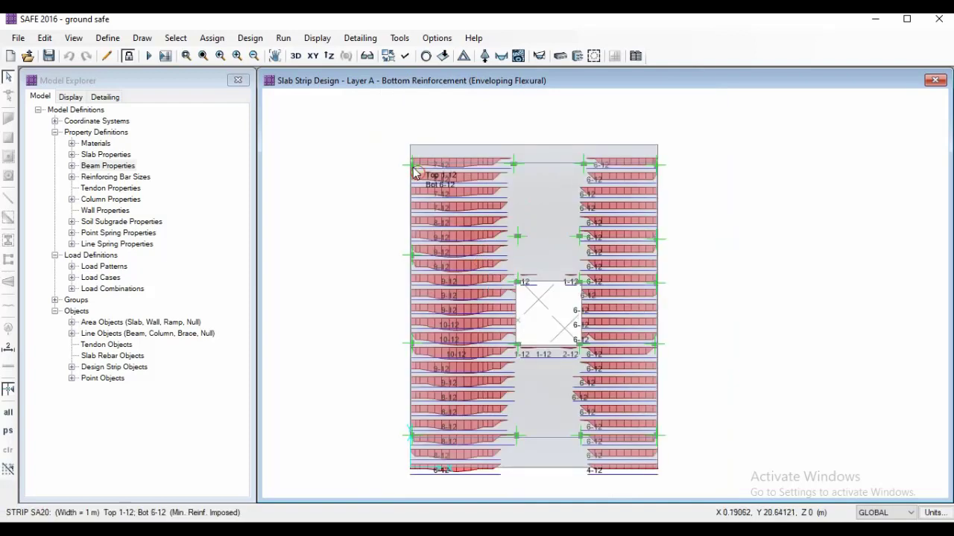
Step: Set the slab design display to show rebar above a typical uniform reinforcing, with bar size 12 for the top
click(319, 39)
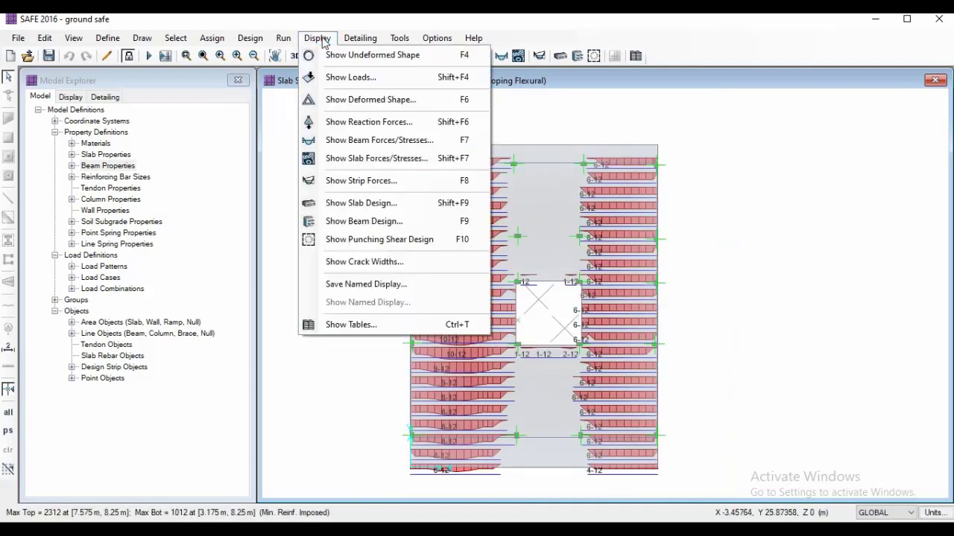
click(363, 206)
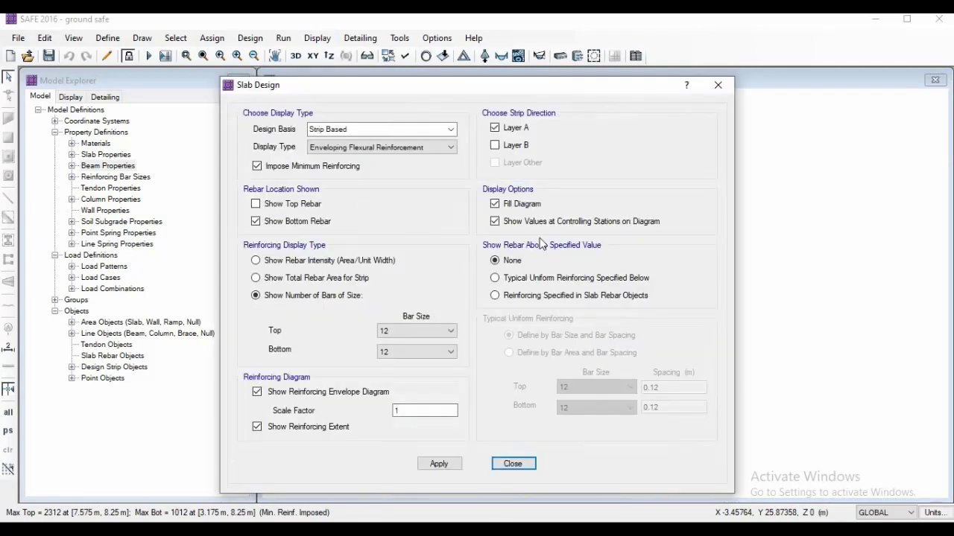
click(526, 280)
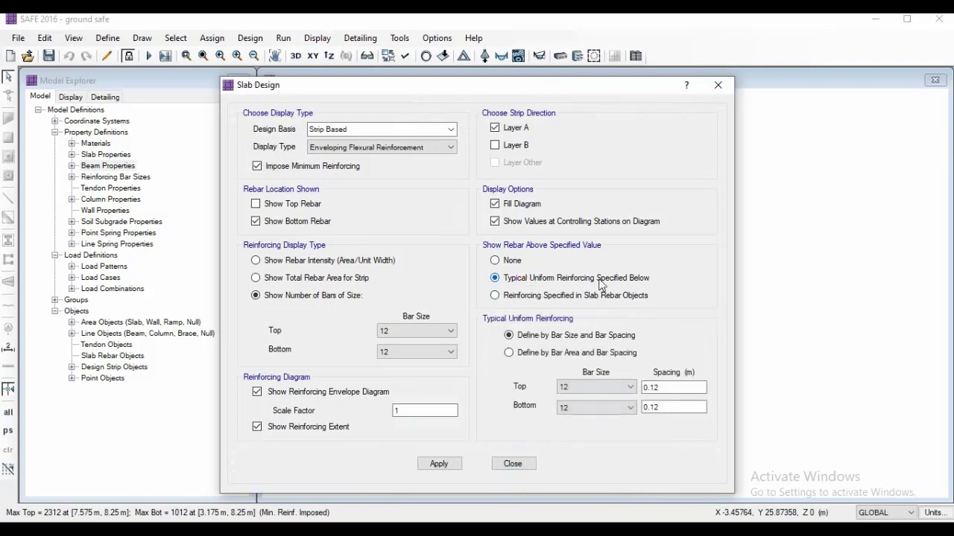
click(614, 385)
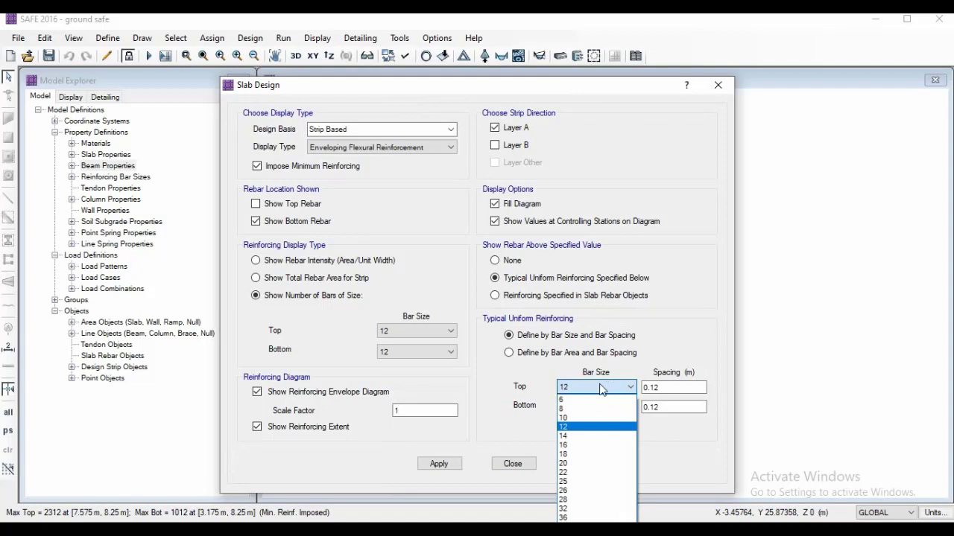
click(580, 427)
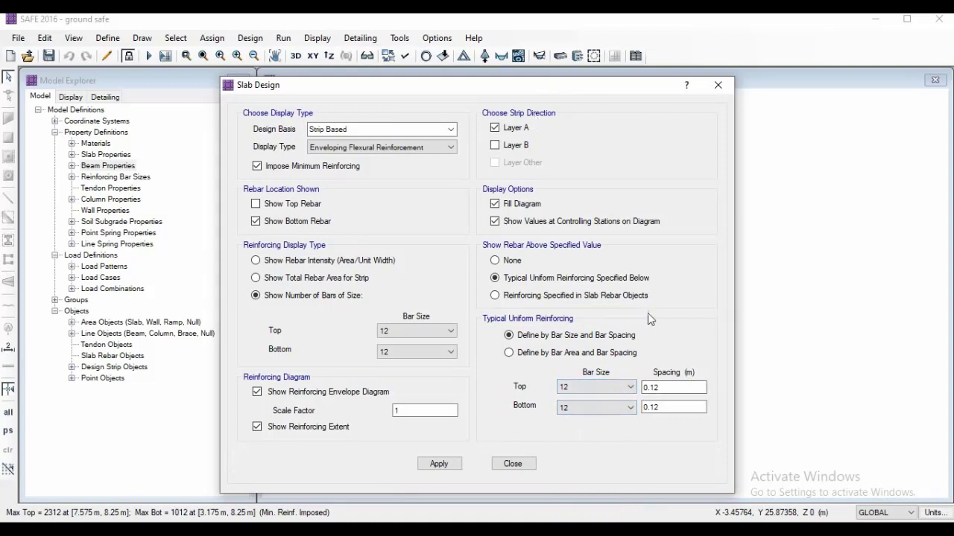
click(741, 455)
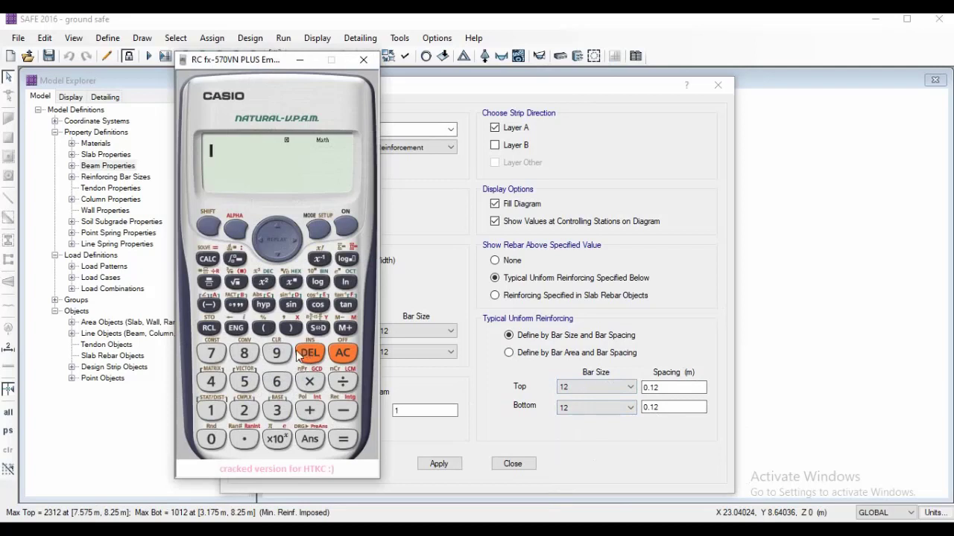
click(212, 412)
click(347, 229)
click(363, 59)
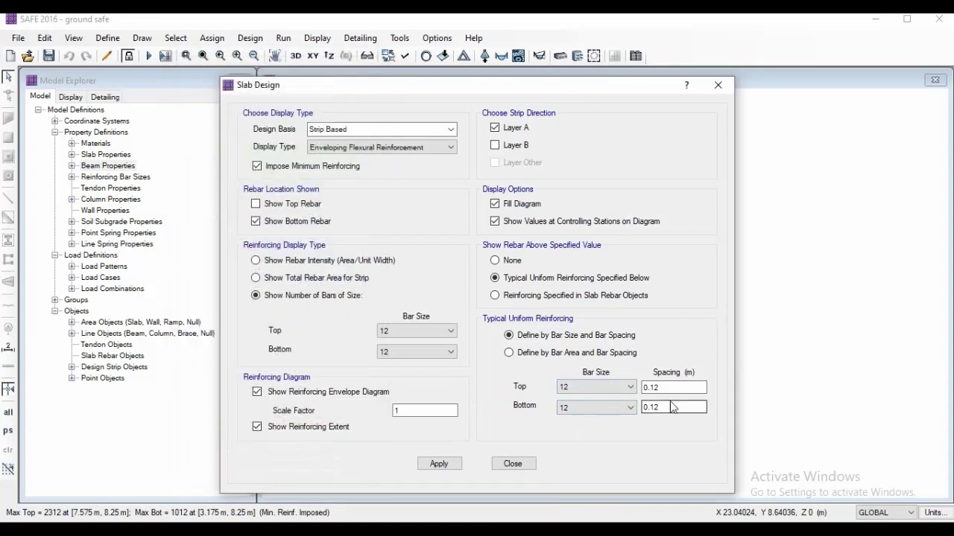
Step: Set the typical uniform reinforcing spacing to 0.16 m for both top and bottom bars, and check the strip diagram
click(671, 388)
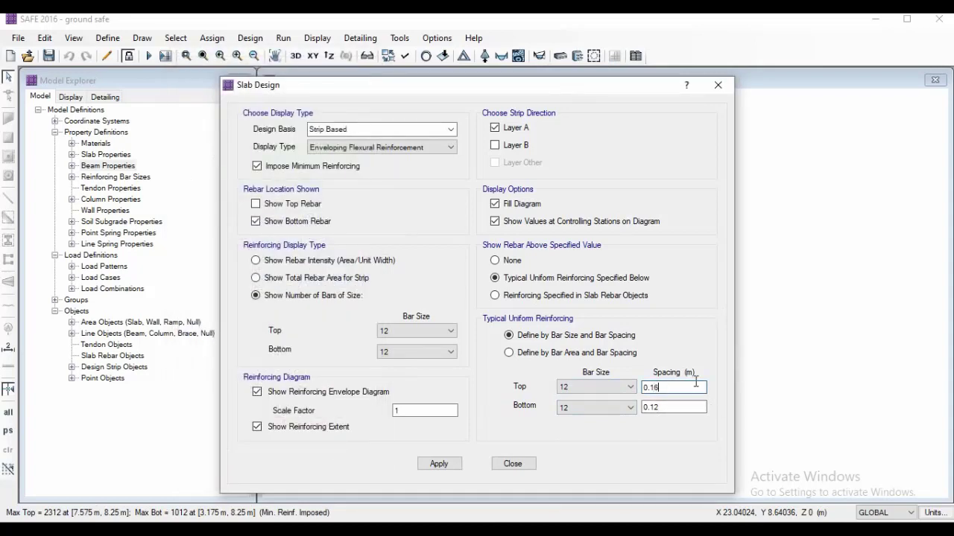
click(674, 409)
drag(482, 90, 61, 74)
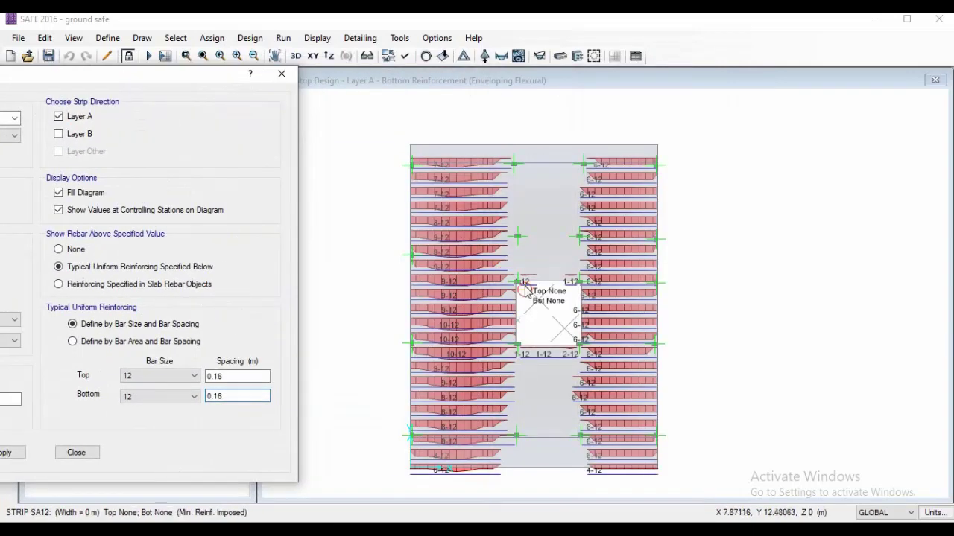
drag(164, 74, 652, 85)
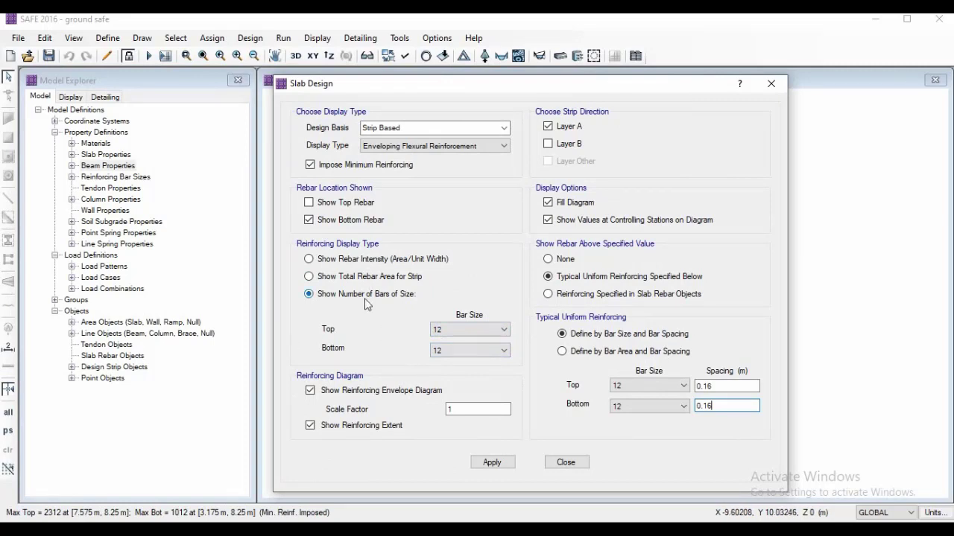
Step: Switch the reinforcing display to rebar intensity, apply it and review the additional bottom reinforcement on the plan
click(310, 259)
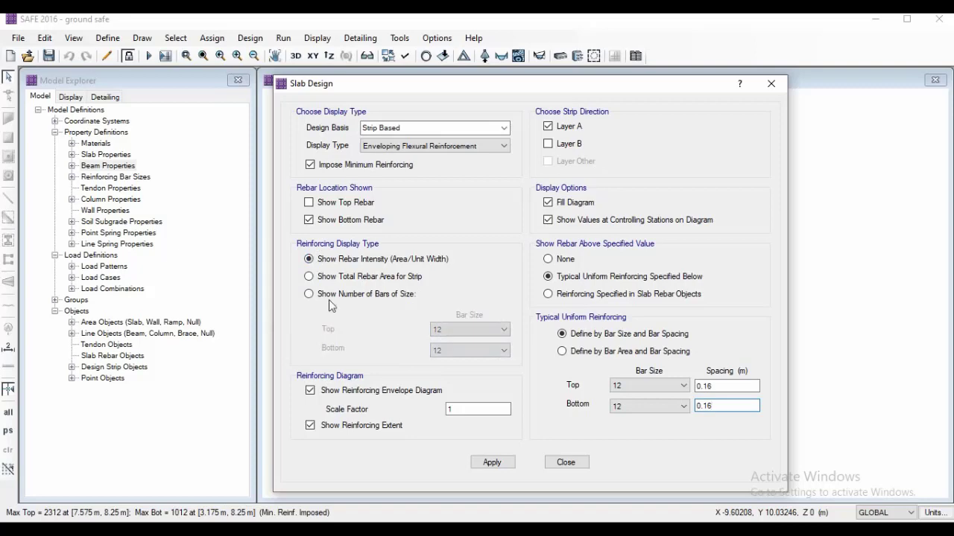
click(493, 463)
drag(535, 84, 50, 88)
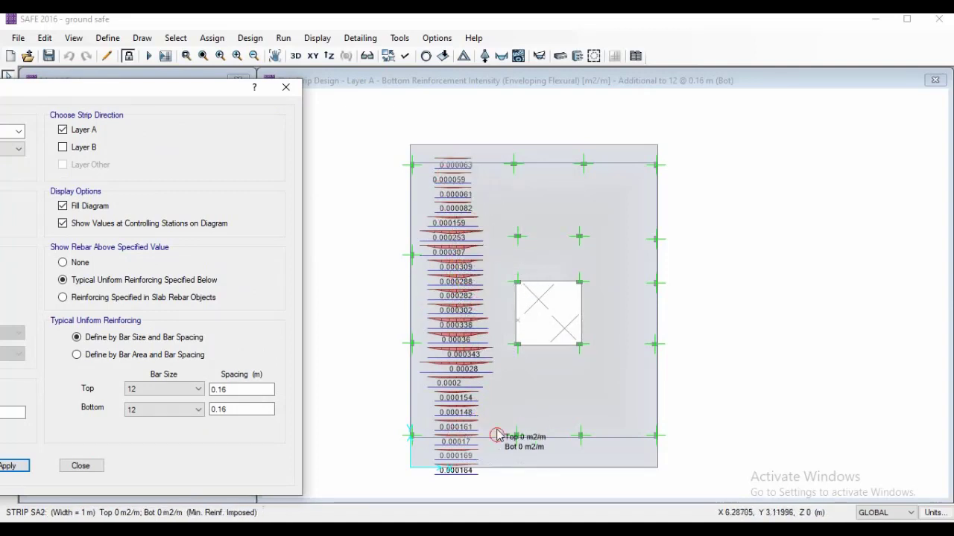
drag(145, 99, 575, 80)
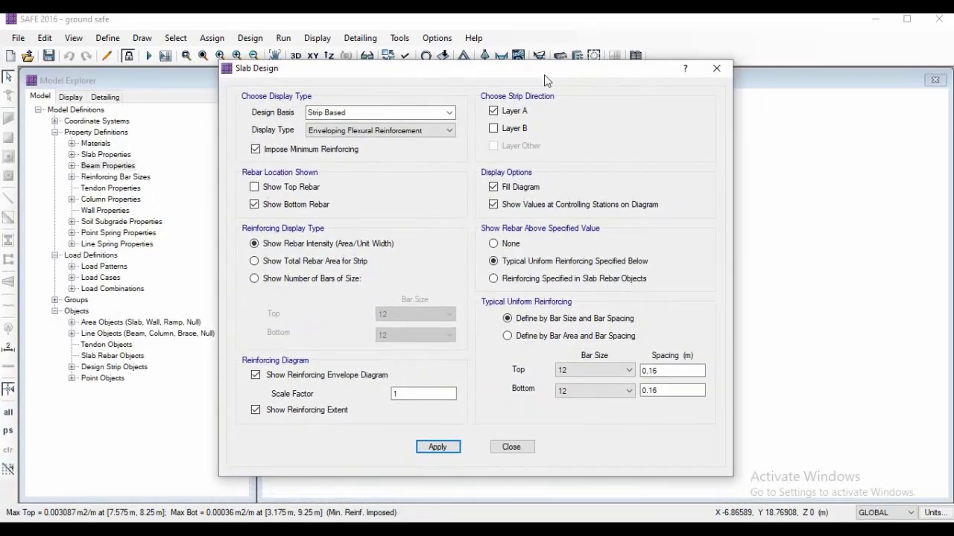
Step: Switch the reinforcing display to number of bars of size 12, apply it and review the additional bottom bars along the Layer A strips
click(286, 280)
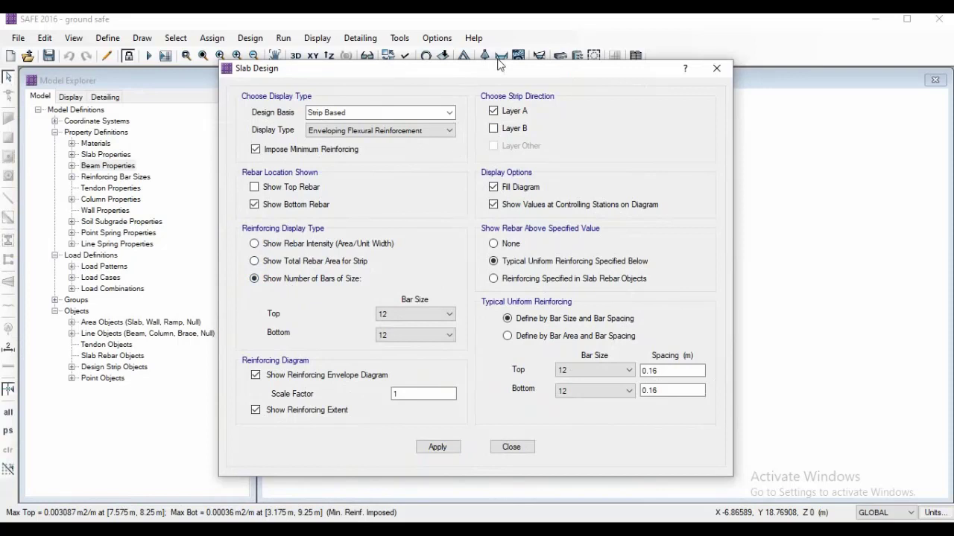
click(419, 319)
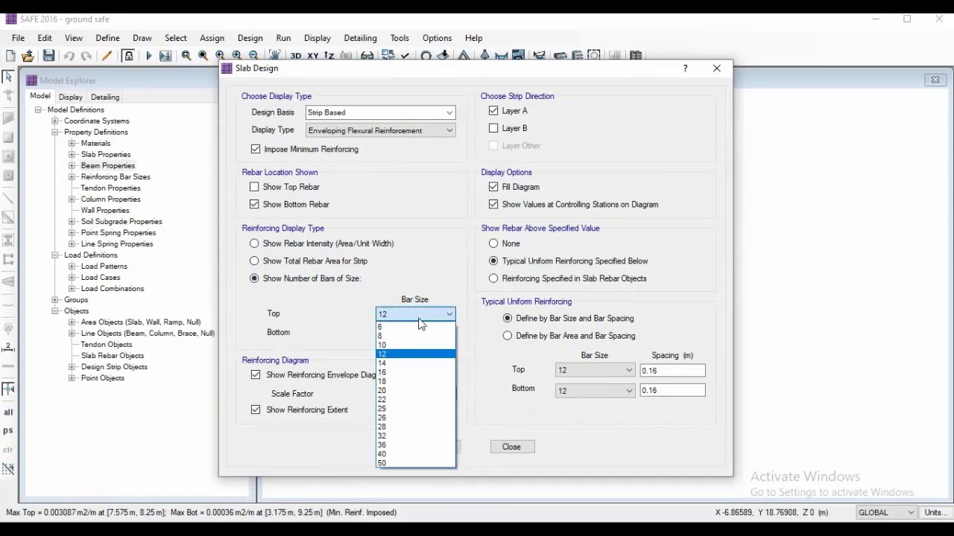
click(419, 319)
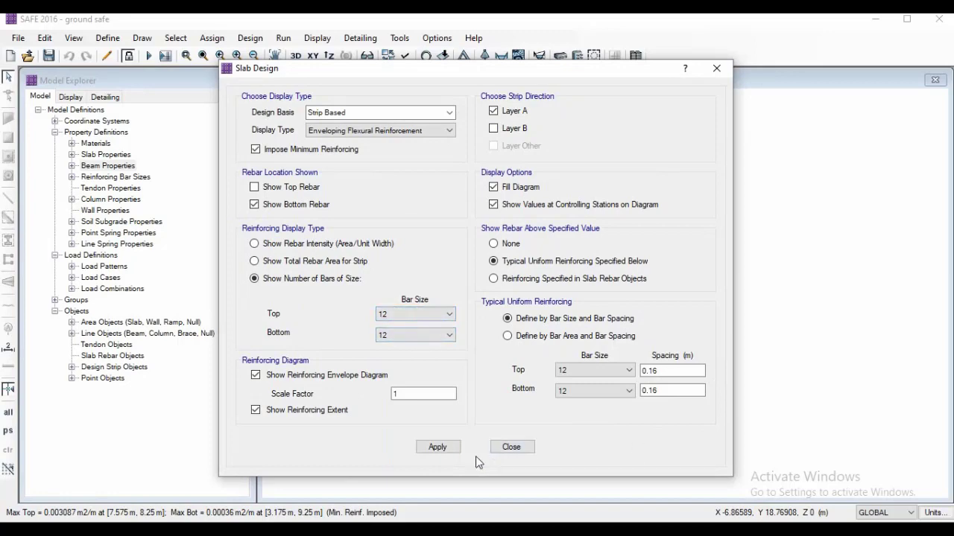
click(448, 451)
drag(533, 76, 12, 78)
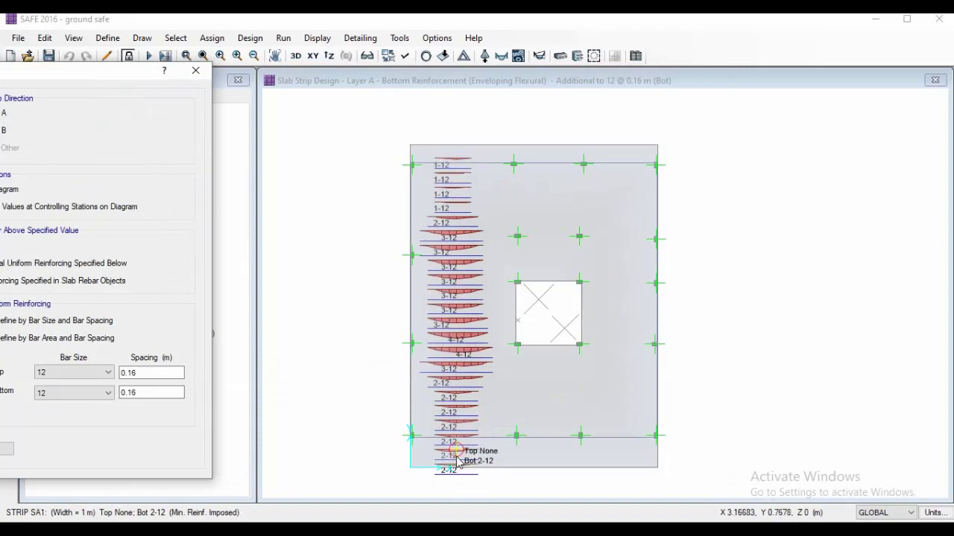
scroll(456, 457, up, 2)
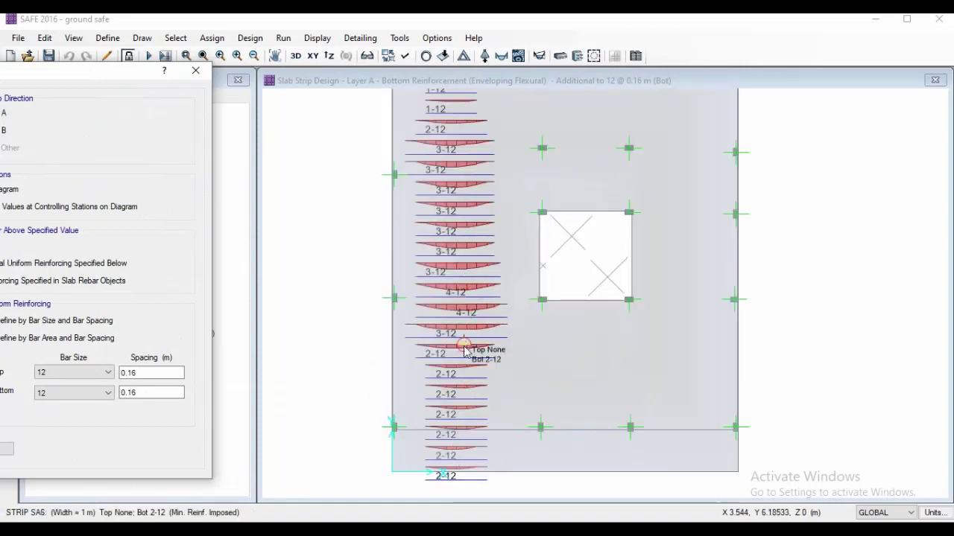
middle_drag(459, 284, 456, 295)
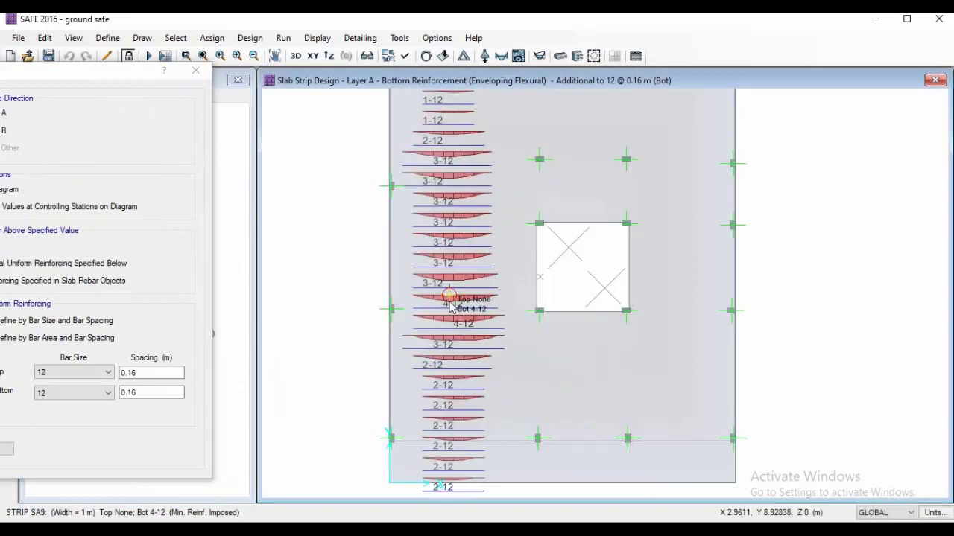
scroll(450, 307, down, 1)
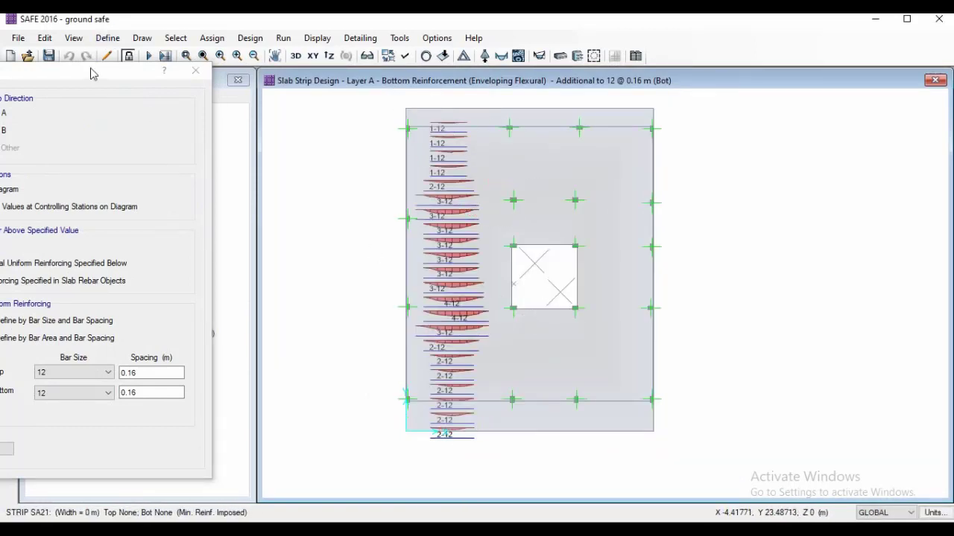
Step: Work out the spacing for seven bars per metre by calculating 1÷7 in the calculator
drag(91, 73, 468, 65)
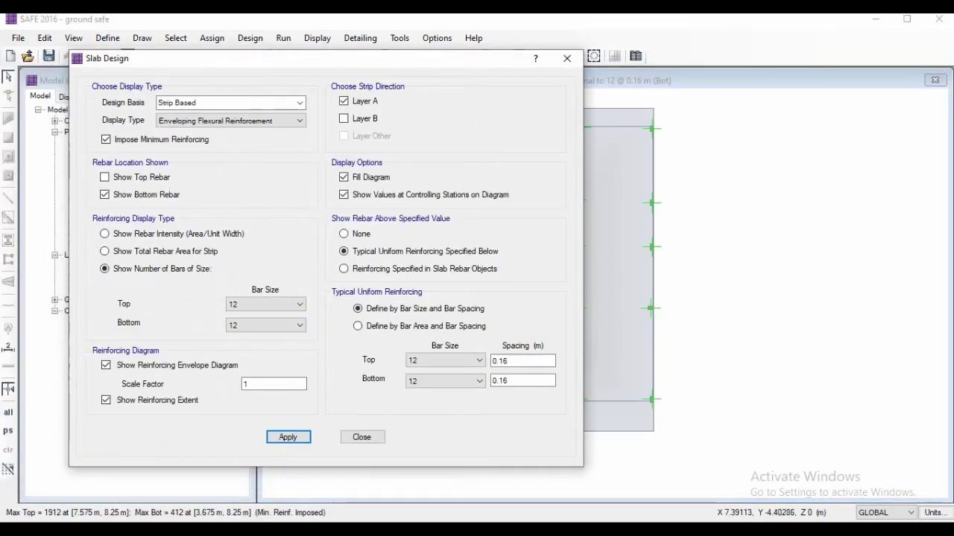
click(496, 527)
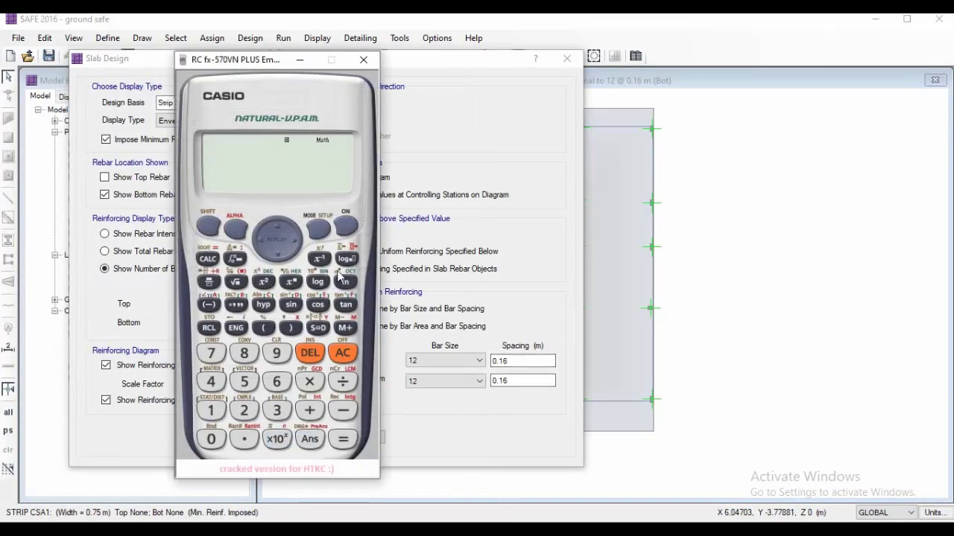
click(211, 410)
click(353, 381)
click(211, 353)
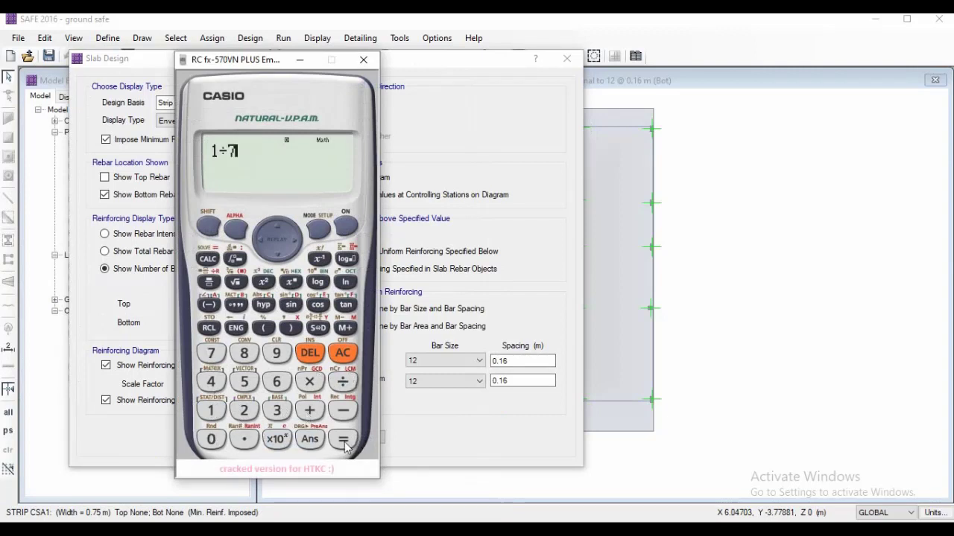
click(325, 331)
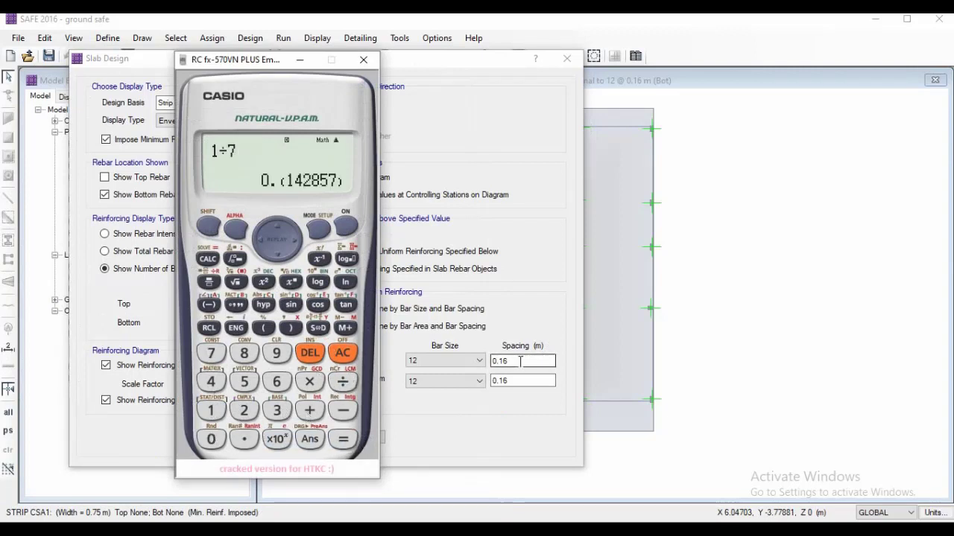
Step: Set the typical uniform reinforcing spacing to 0.14 m for top and bottom, apply it and check the strip diagram
click(520, 360)
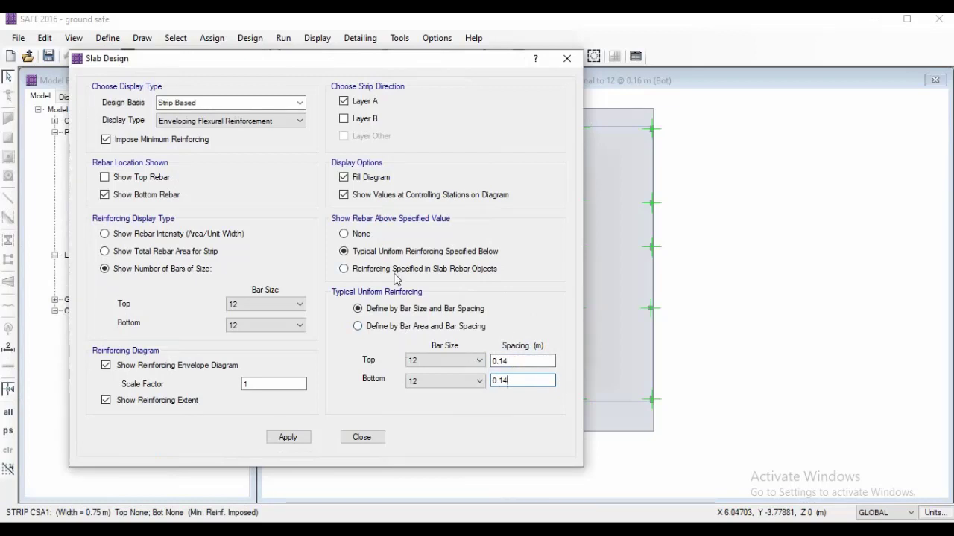
click(272, 306)
click(272, 304)
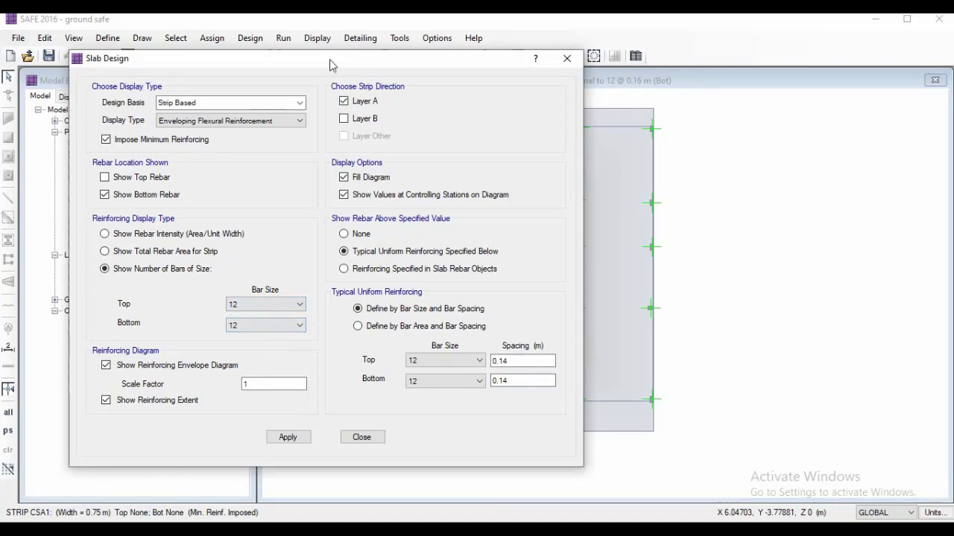
click(287, 437)
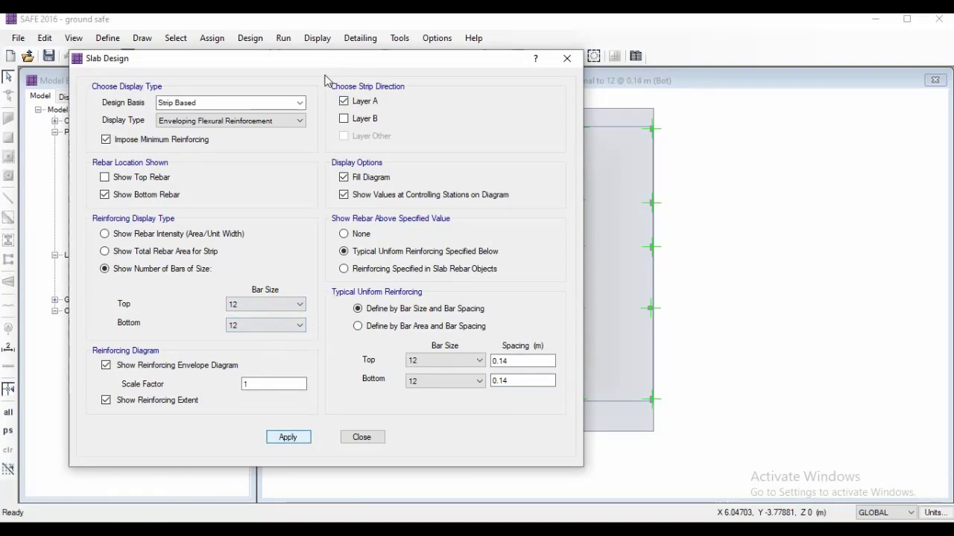
drag(343, 62, 66, 79)
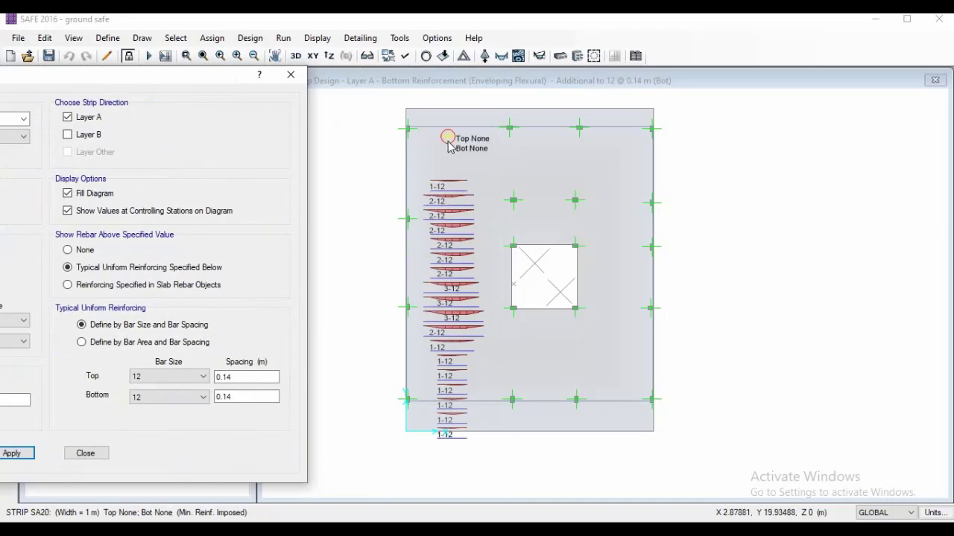
scroll(439, 311, up, 3)
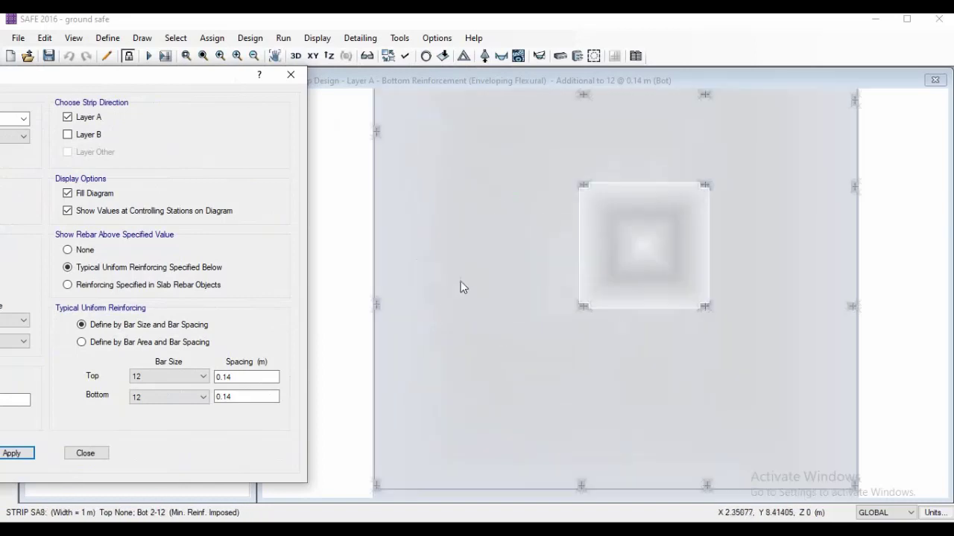
scroll(463, 283, down, 3)
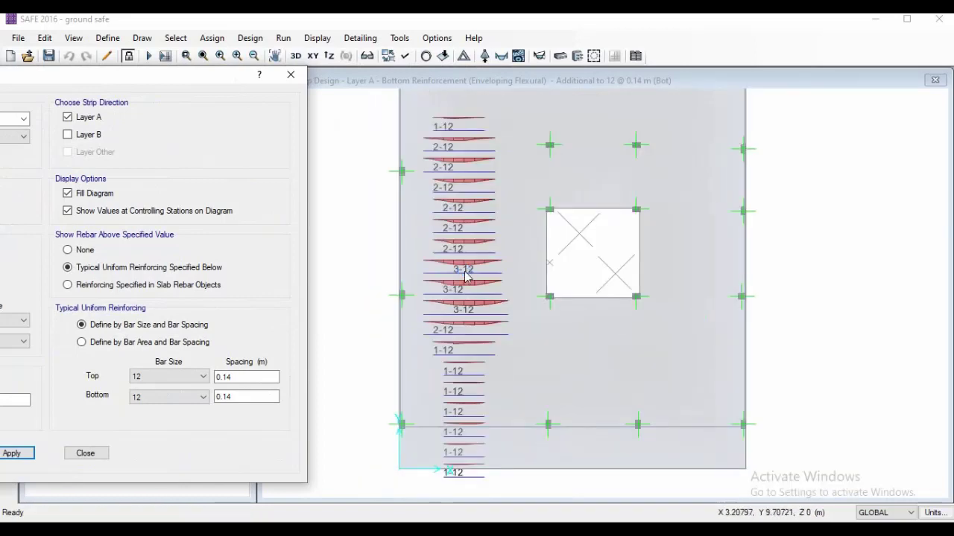
Step: Display only the Layer B strips and examine where additional bottom bars are needed around the slab opening
drag(158, 75, 188, 77)
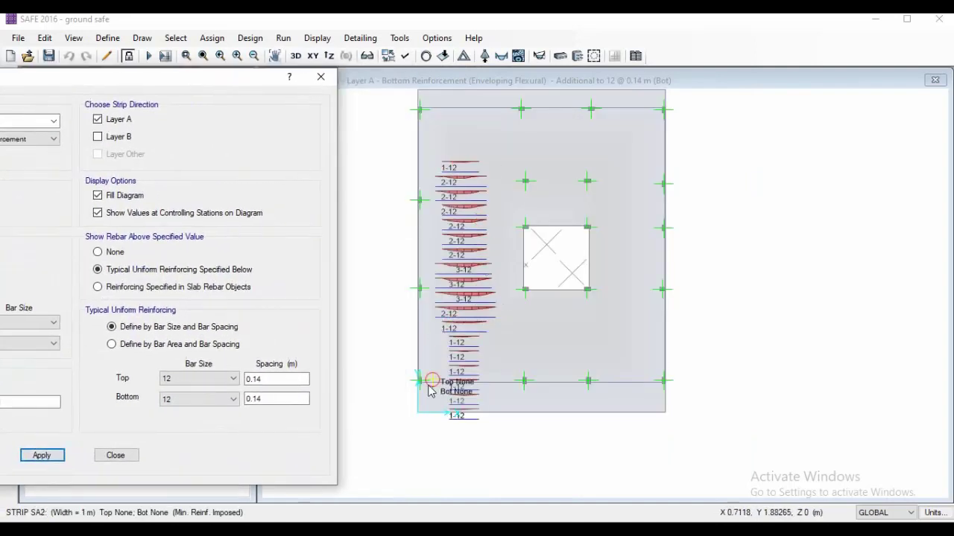
drag(229, 84, 290, 98)
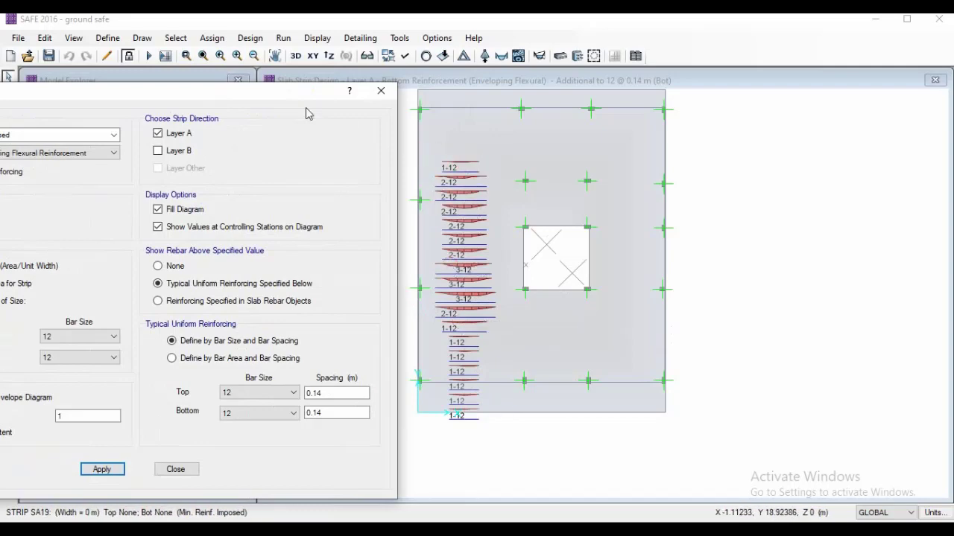
drag(265, 97, 584, 81)
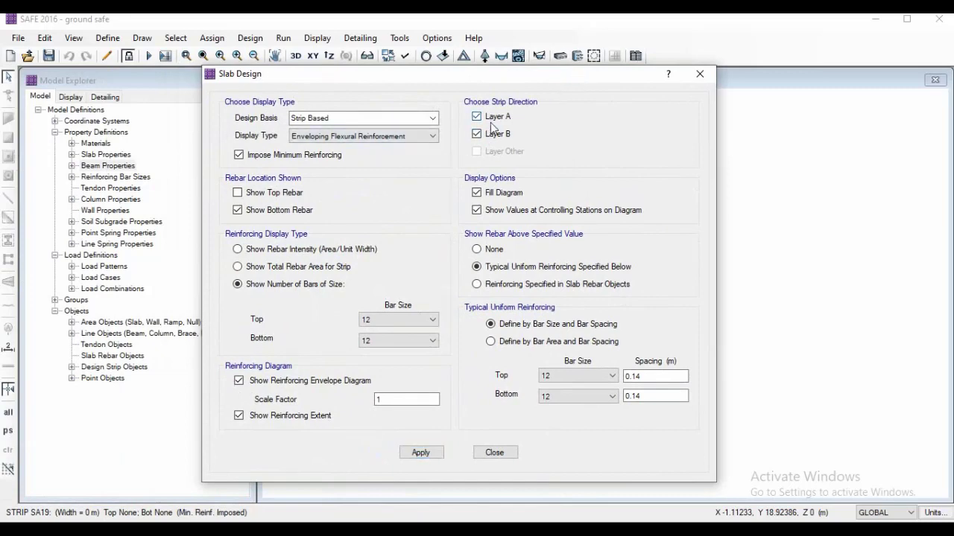
click(420, 452)
drag(478, 78, 101, 73)
middle_drag(366, 181, 366, 226)
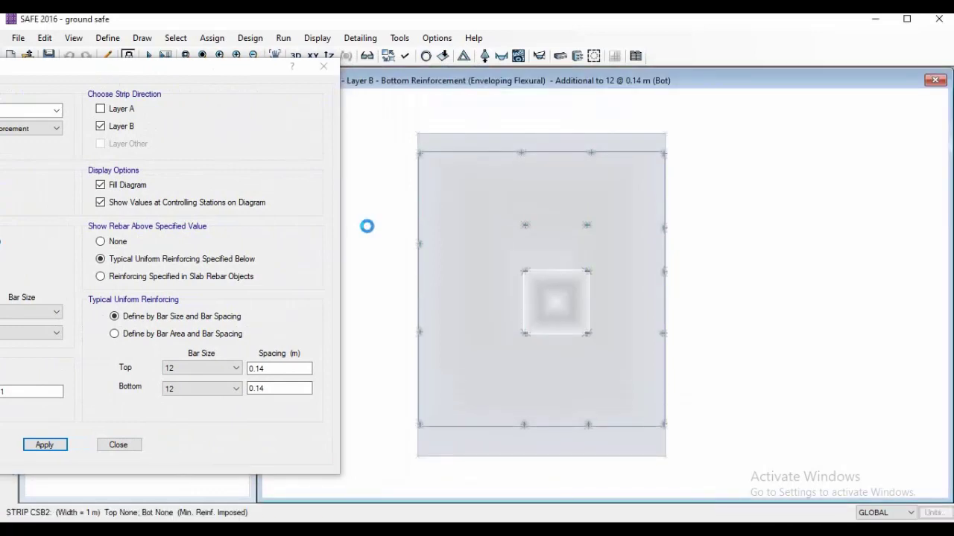
scroll(554, 361, up, 2)
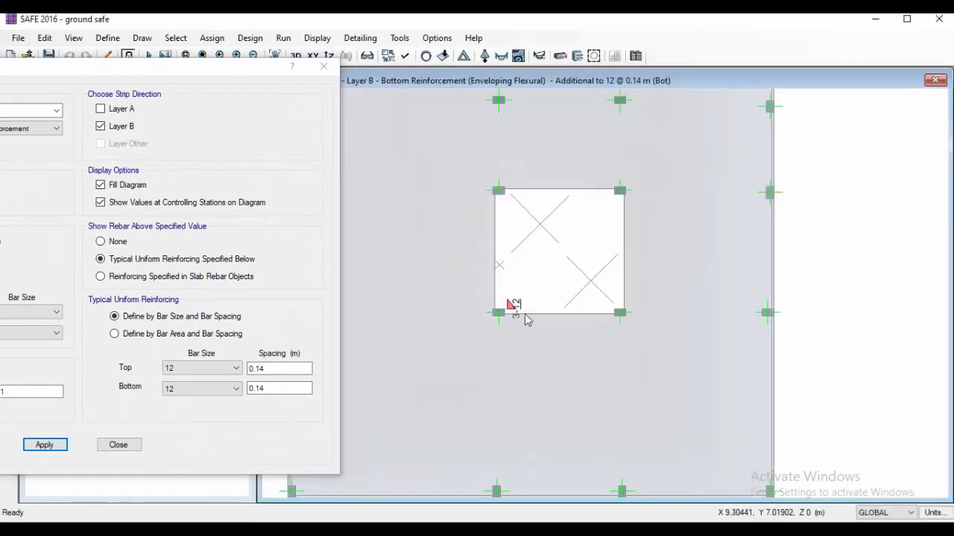
scroll(512, 301, down, 2)
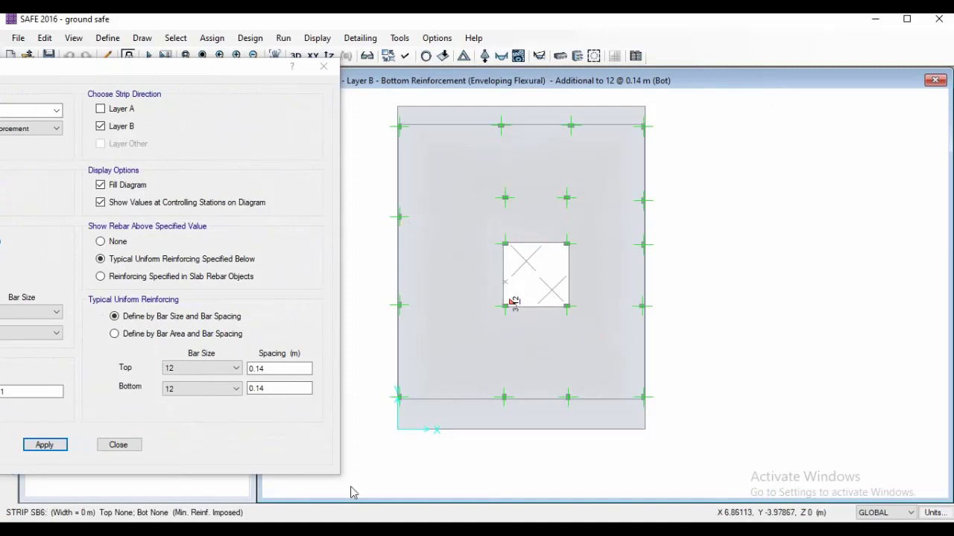
Step: Return the slab design display to Layer A strips only and apply it
click(101, 109)
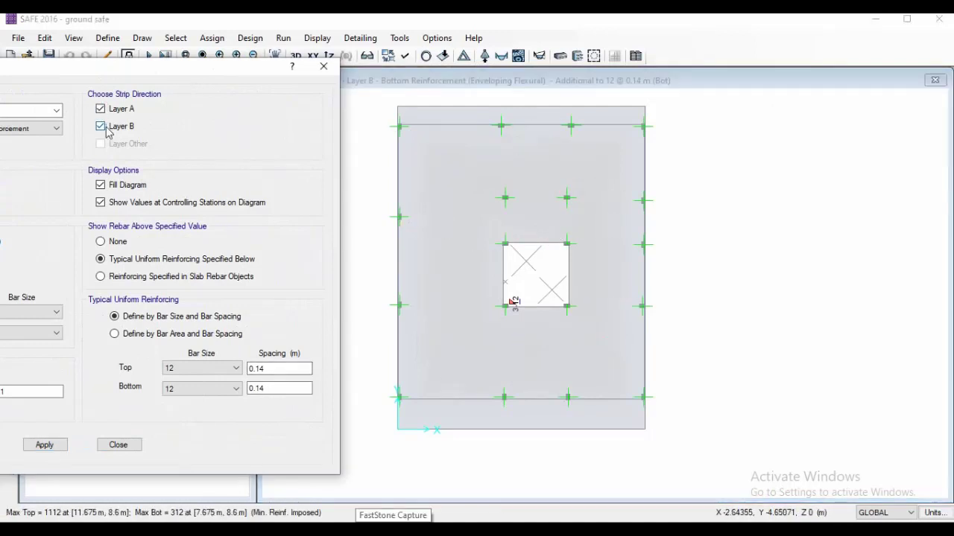
click(55, 447)
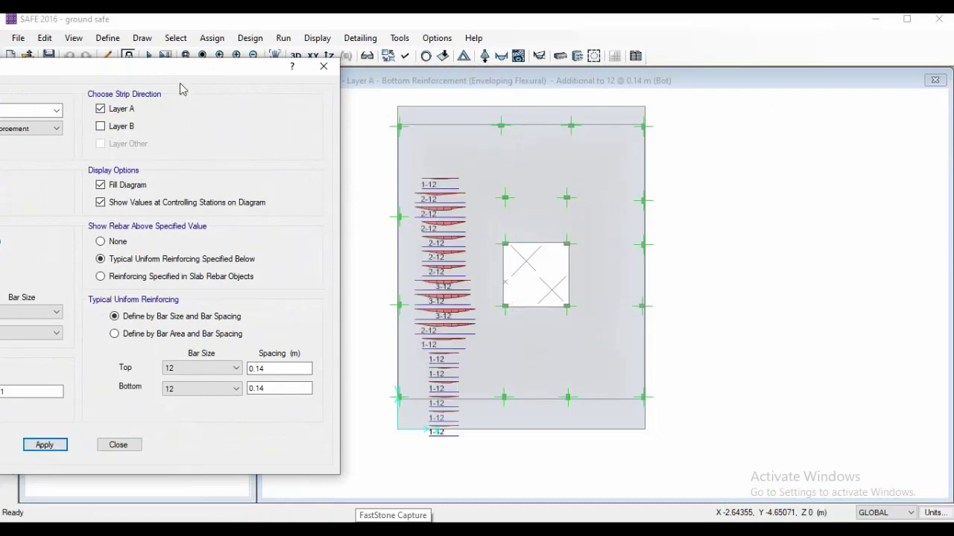
mouse_move(177, 72)
mouse_down()
mouse_move(387, 81)
mouse_move(551, 63)
mouse_up()
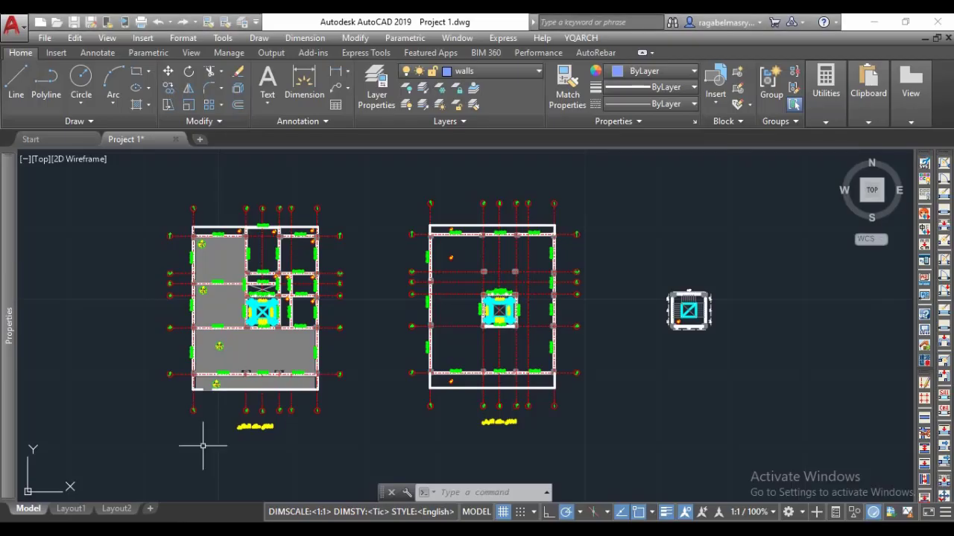
Step: Switch to the Project 1 drawing in AutoCAD and look over the floor plan with the central stair core
scroll(417, 365, down, 2)
scroll(455, 314, up, 4)
scroll(458, 302, down, 5)
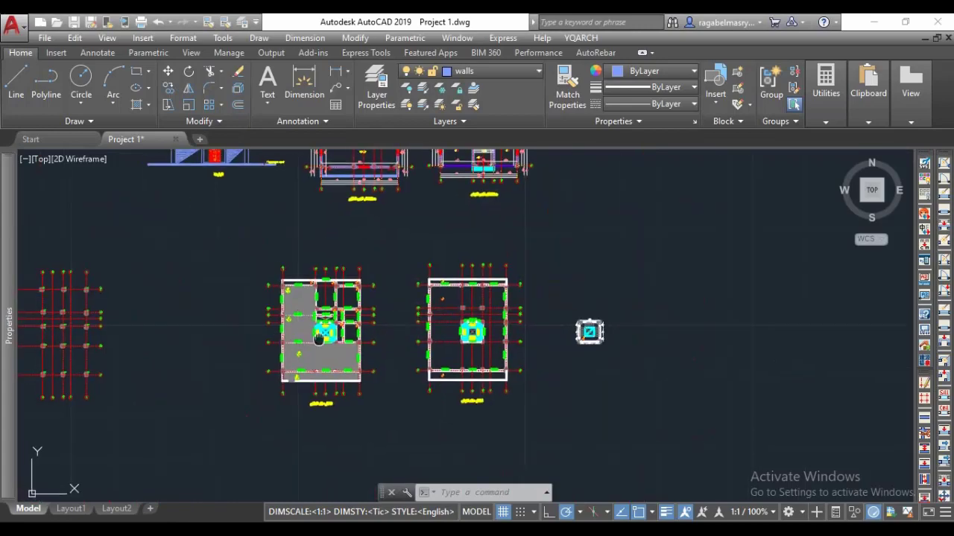
middle_drag(319, 340, 351, 355)
scroll(466, 392, up, 5)
mouse_move(426, 378)
middle_down()
mouse_move(414, 388)
mouse_move(403, 381)
middle_up()
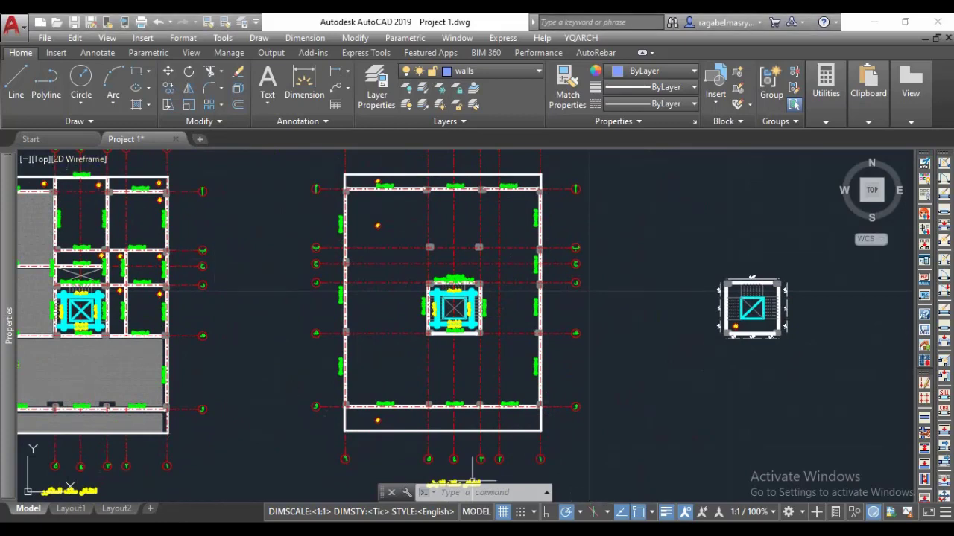
Step: Open the reference residential building drawing and locate the upper and lower mesh notes on its slab reinforcement plan
key(ctrl+Tab)
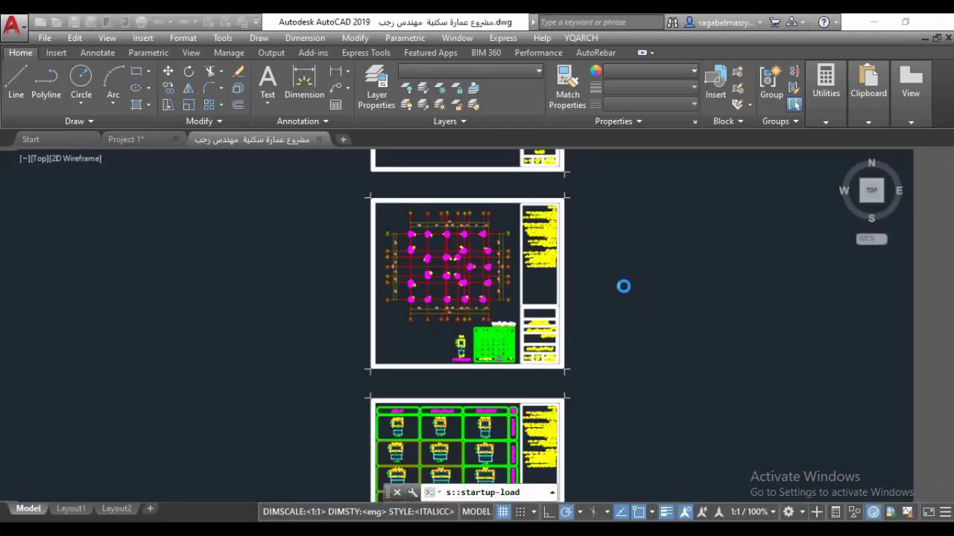
scroll(623, 287, down, 2)
middle_drag(578, 273, 447, 256)
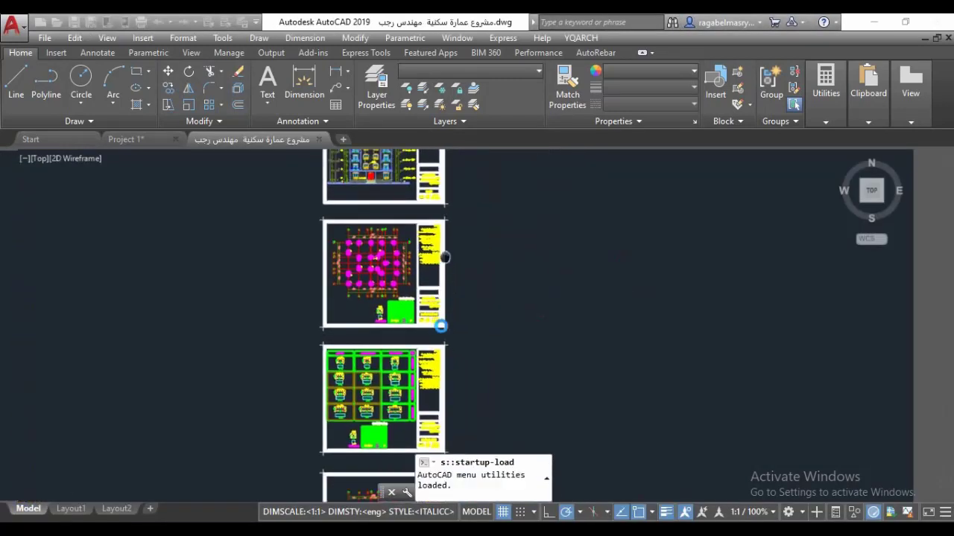
scroll(441, 326, down, 2)
middle_drag(456, 323, 466, 216)
scroll(404, 405, up, 10)
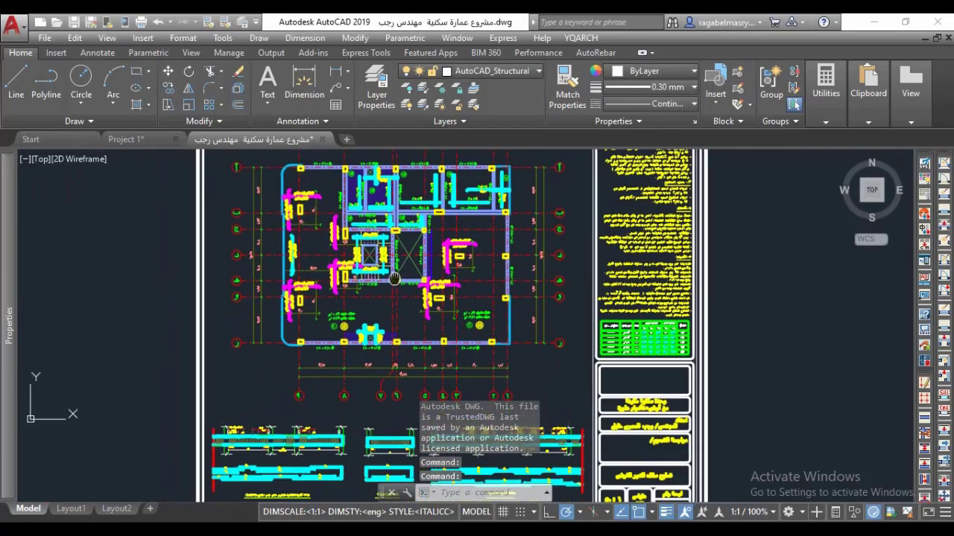
scroll(364, 264, down, 1)
middle_drag(343, 329, 312, 332)
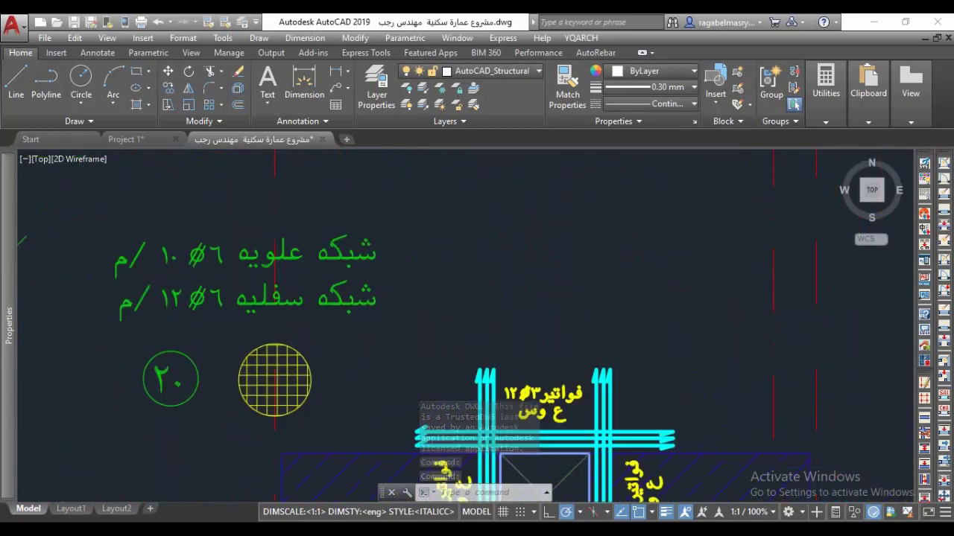
Step: Copy the upper and lower mesh notes with the hatched mesh symbol into the Project 1 floor plan's upper-left bay, beside the slab-thickness marker
click(388, 205)
click(276, 402)
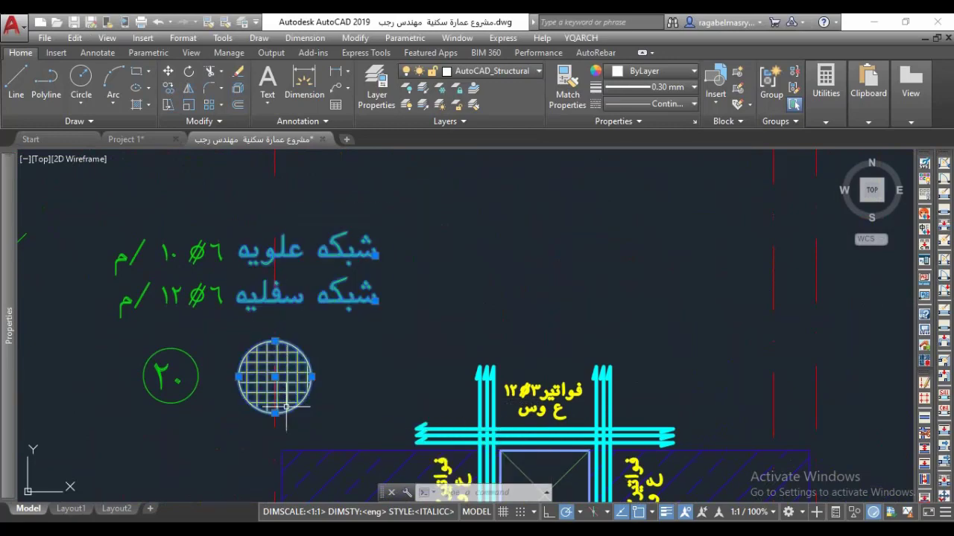
click(220, 246)
click(111, 301)
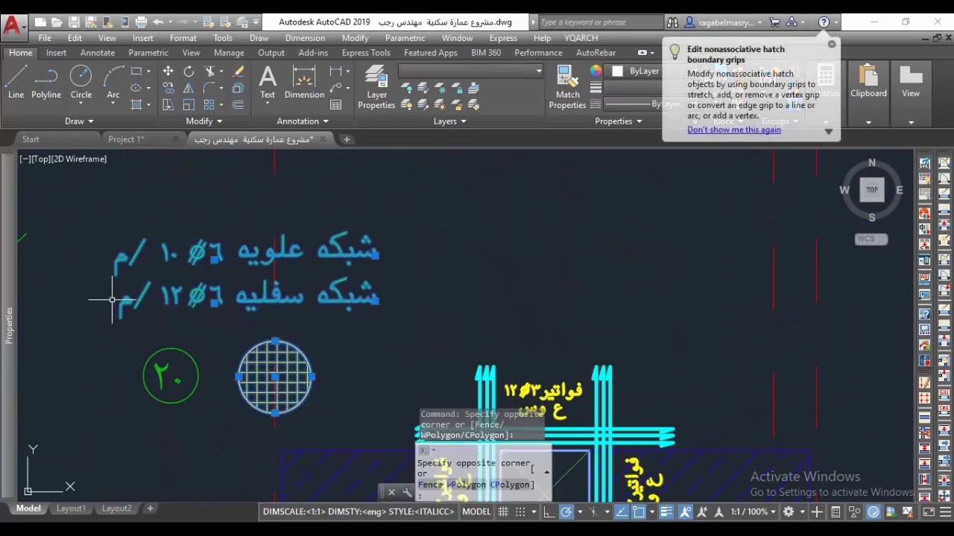
click(158, 138)
key(ctrl+v)
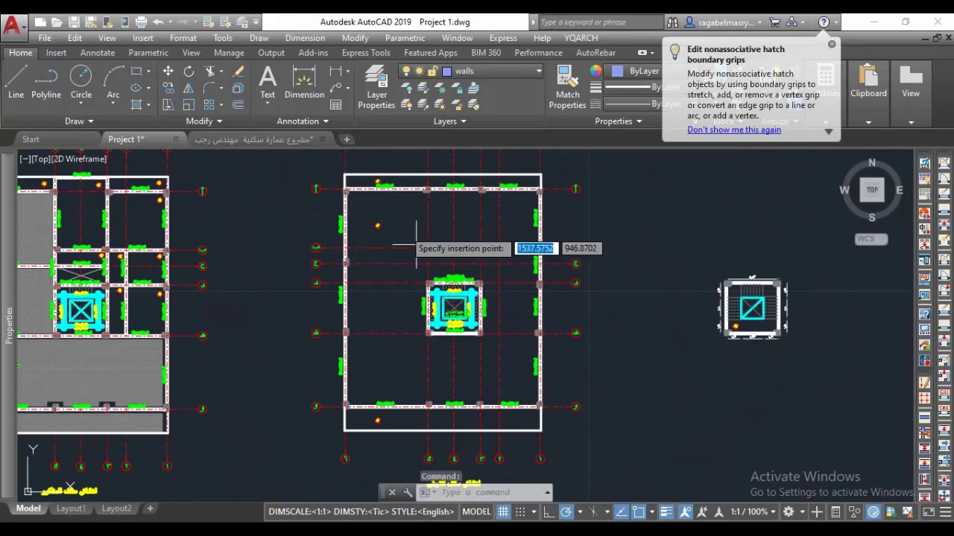
scroll(384, 217, up, 5)
middle_drag(385, 243, 380, 306)
click(388, 326)
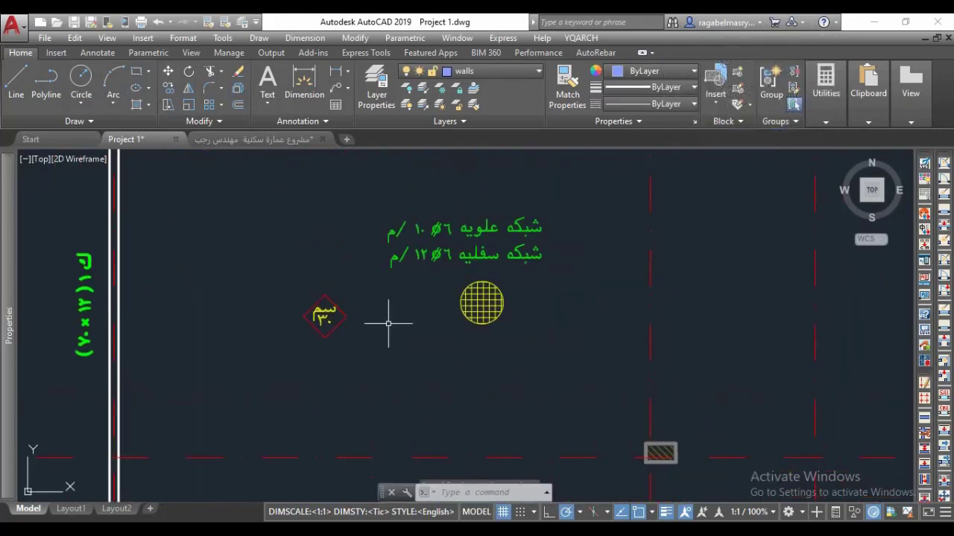
Step: Change the lower mesh note to 8Ø12 per metre
double_click(443, 255)
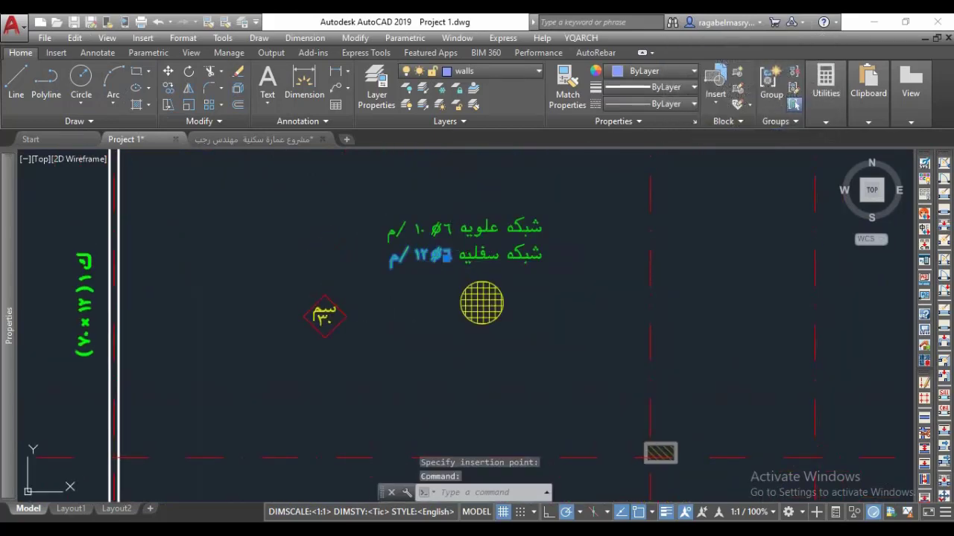
click(406, 388)
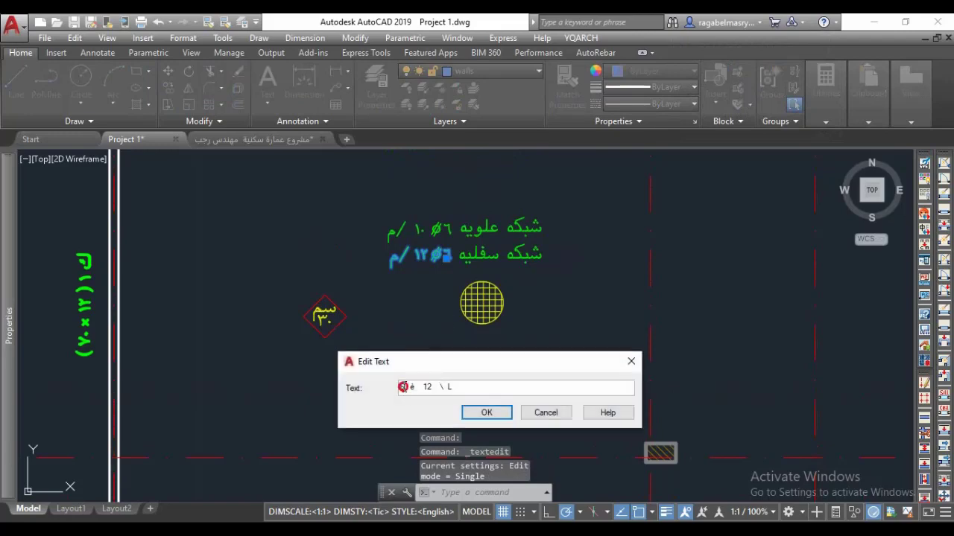
key(Return)
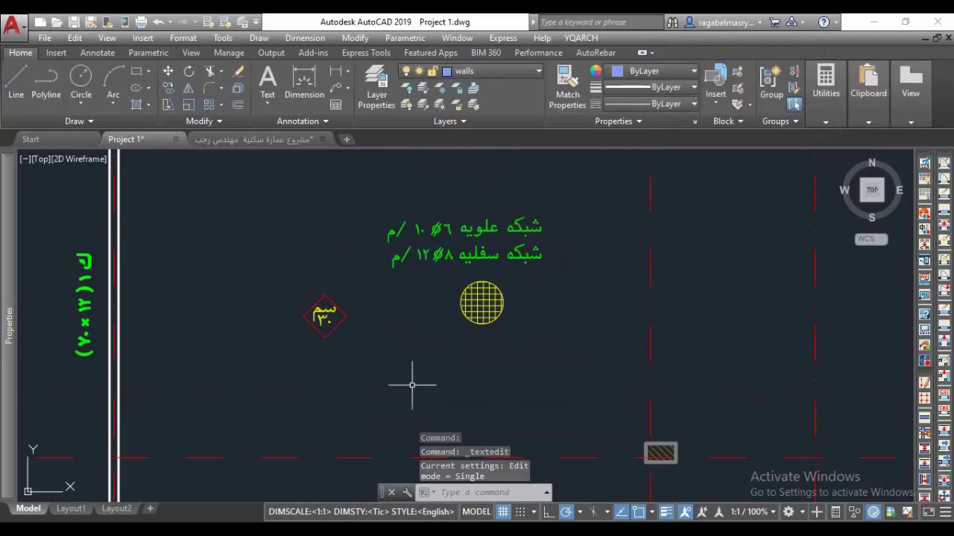
scroll(432, 345, down, 5)
middle_drag(400, 387, 397, 265)
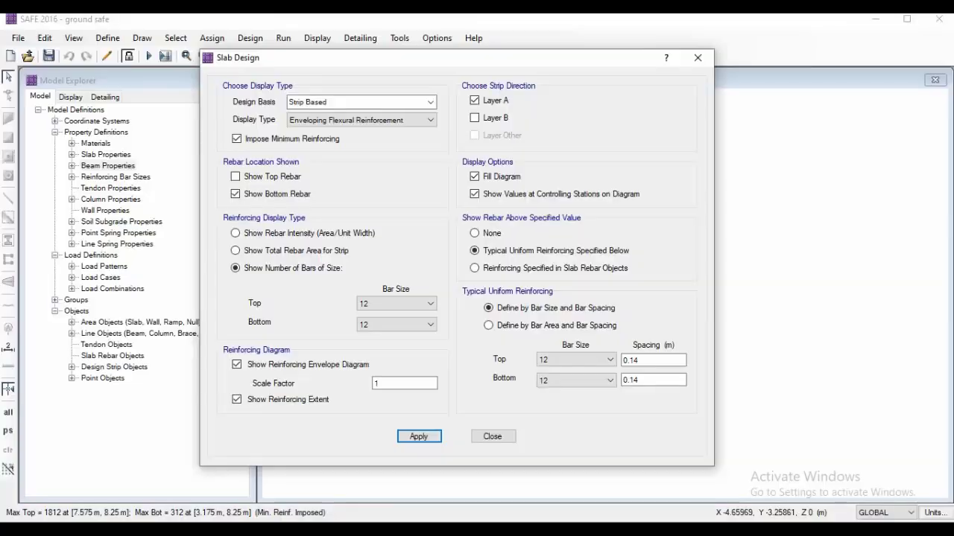
Step: In SAFE, close the Slab Design settings and examine where the additional Layer A bottom bars start and end between the slab edge and the opening
click(491, 437)
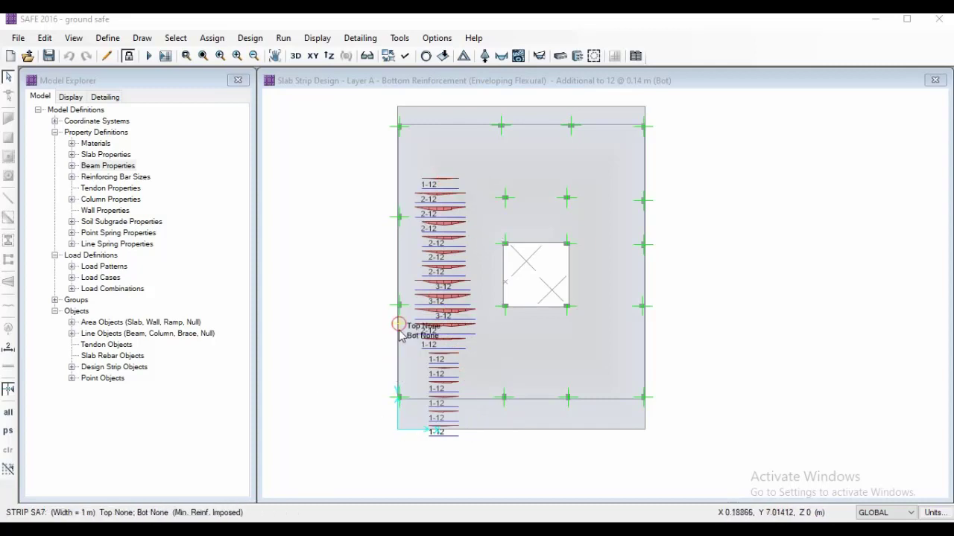
scroll(411, 315, up, 2)
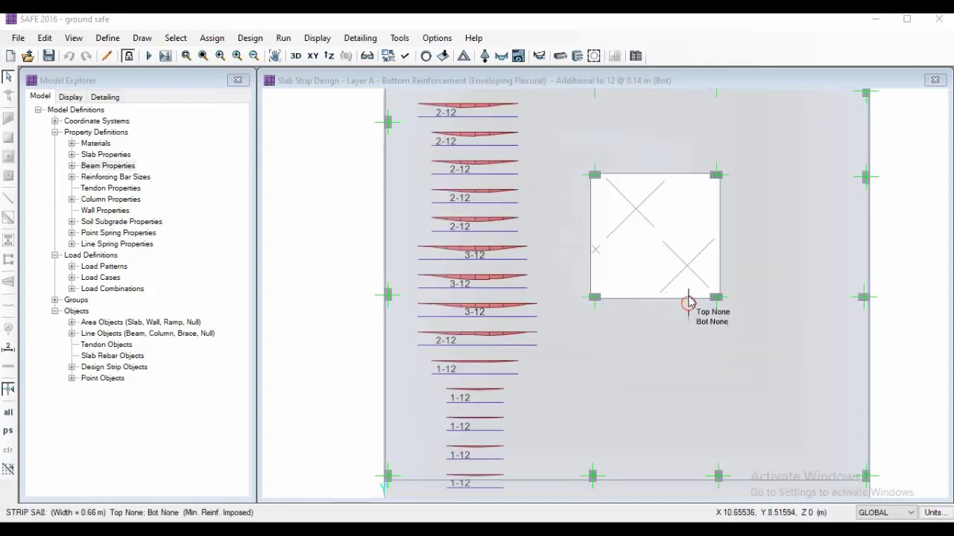
scroll(531, 300, down, 1)
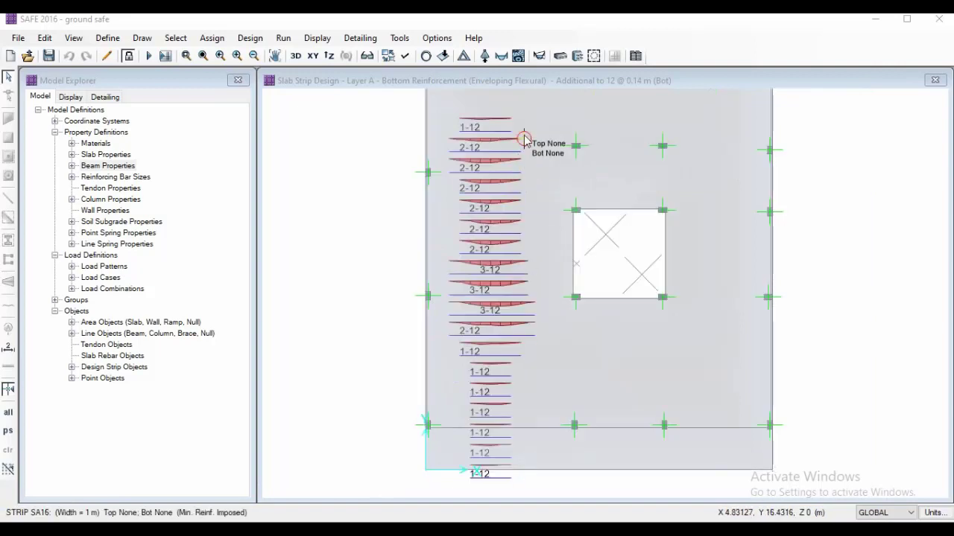
scroll(503, 275, up, 1)
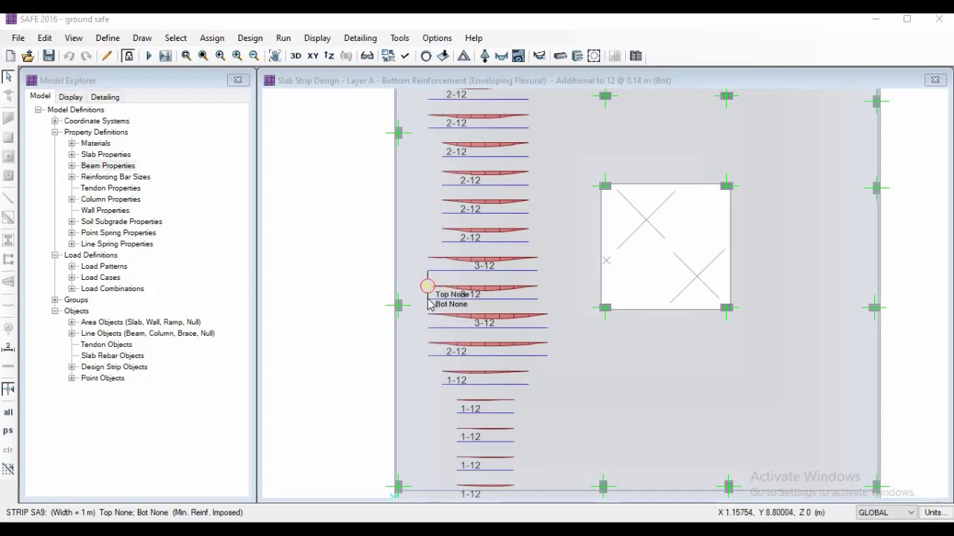
scroll(429, 305, up, 2)
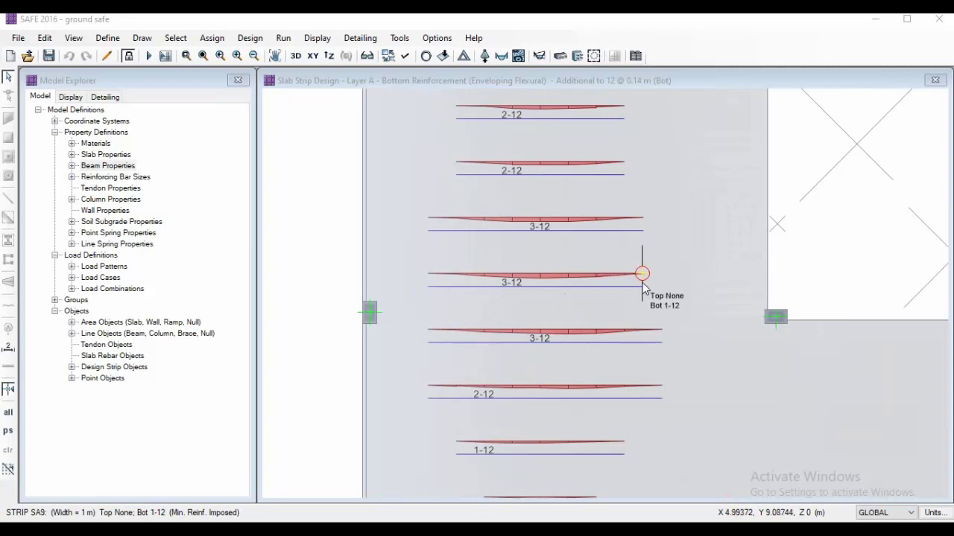
Step: Work out the additional bar's extent on the calculator and consult the Detail (B) bar-length rule on slide 36 of the Flat slabs presentation
key(alt+Tab)
click(246, 379)
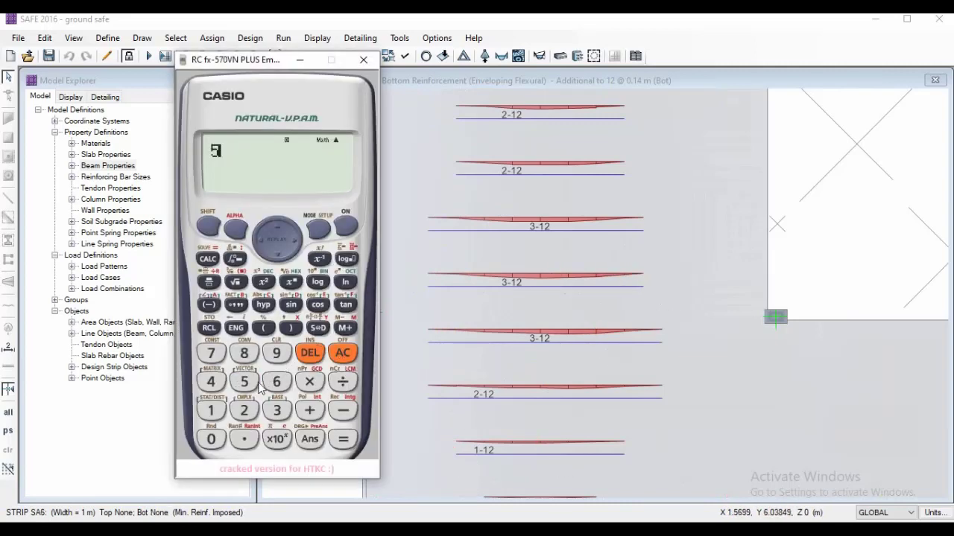
click(211, 411)
click(244, 439)
click(211, 411)
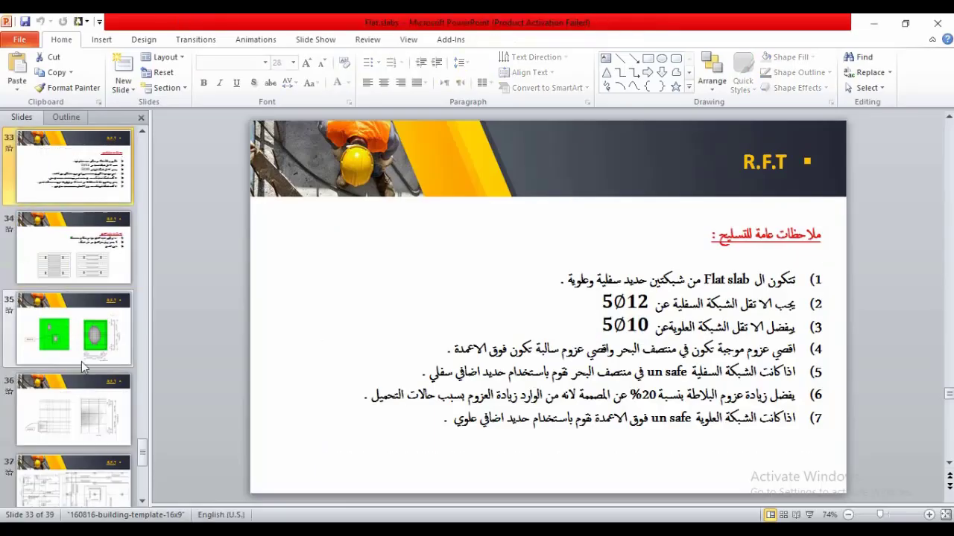
click(86, 422)
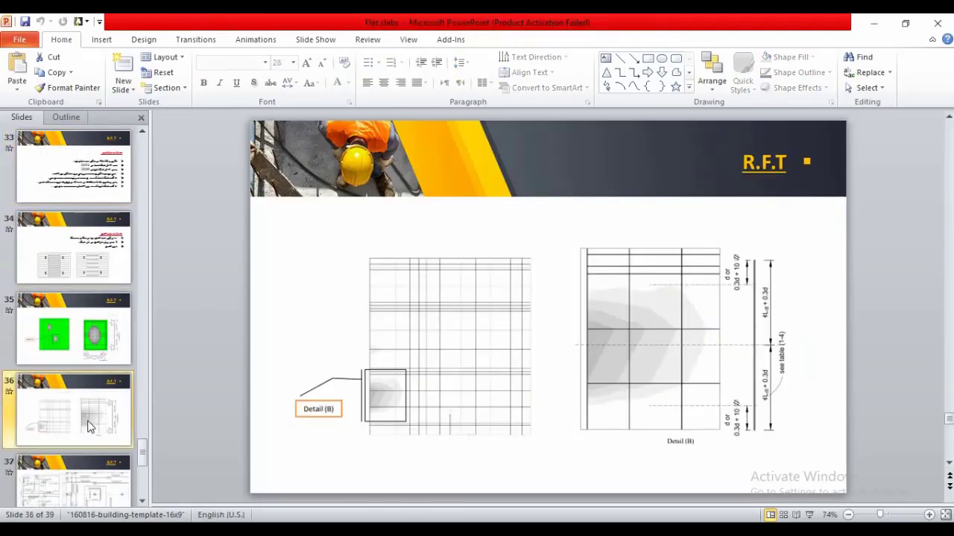
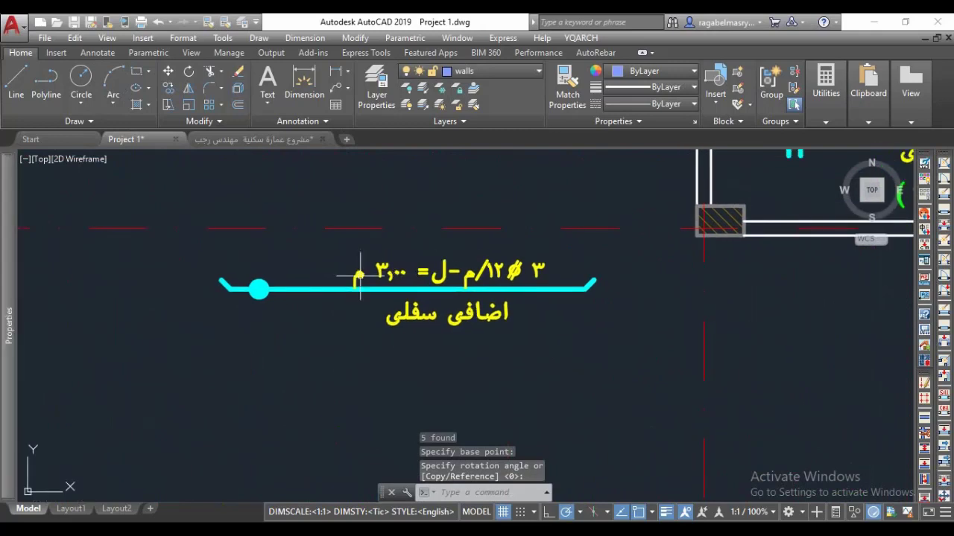
Step: In Project 1, stretch the additional bottom bar's circle-marked end outward by 1.4 m
click(405, 271)
click(285, 341)
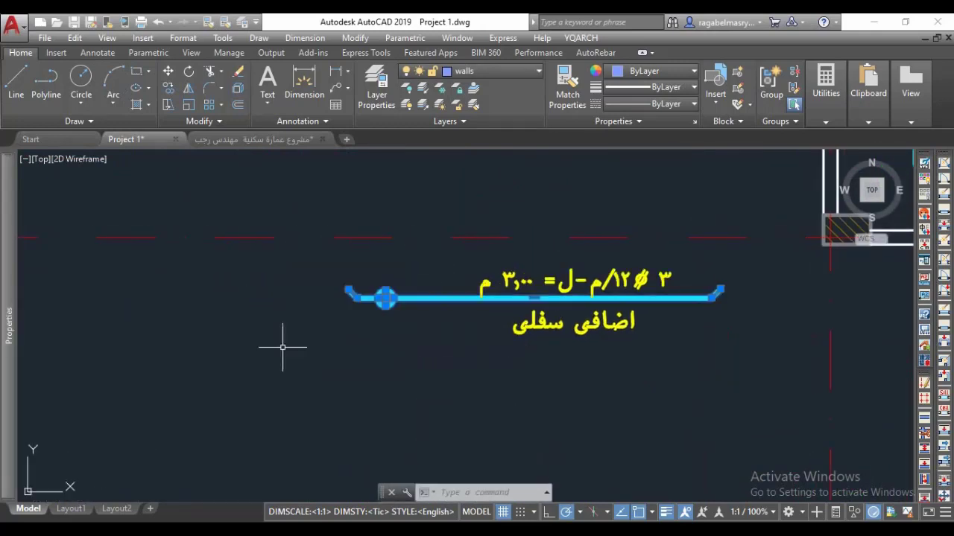
text(s)
key(Return)
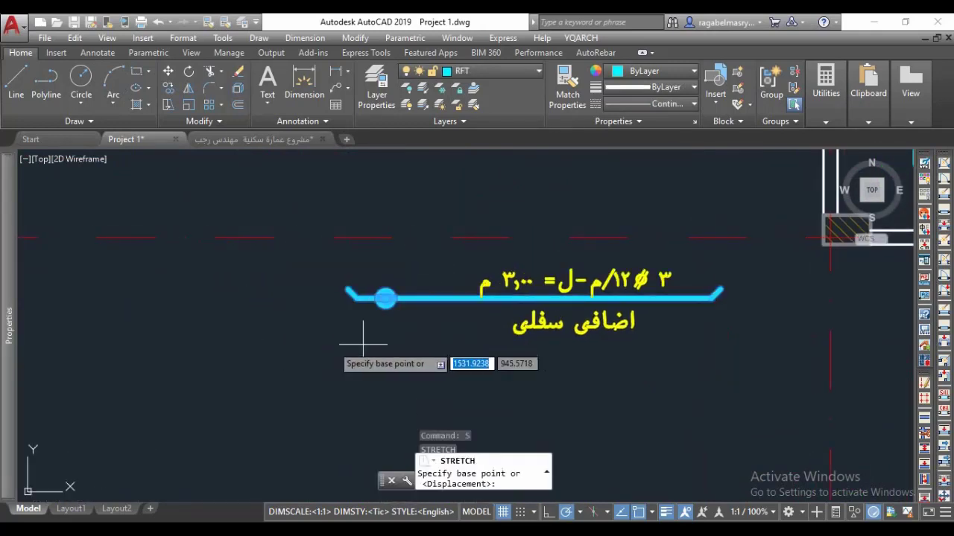
click(362, 322)
text(1.4)
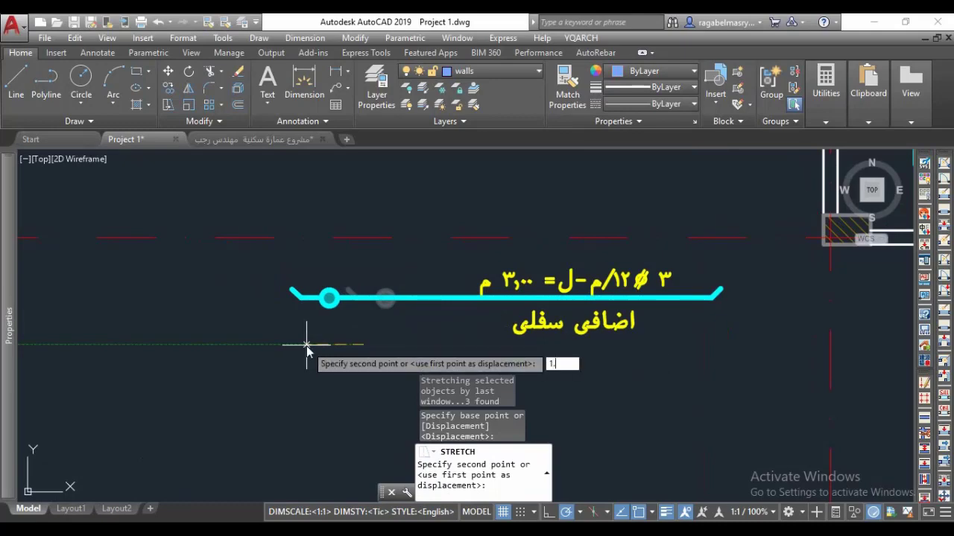
key(Return)
scroll(351, 268, down, 3)
scroll(390, 315, up, 3)
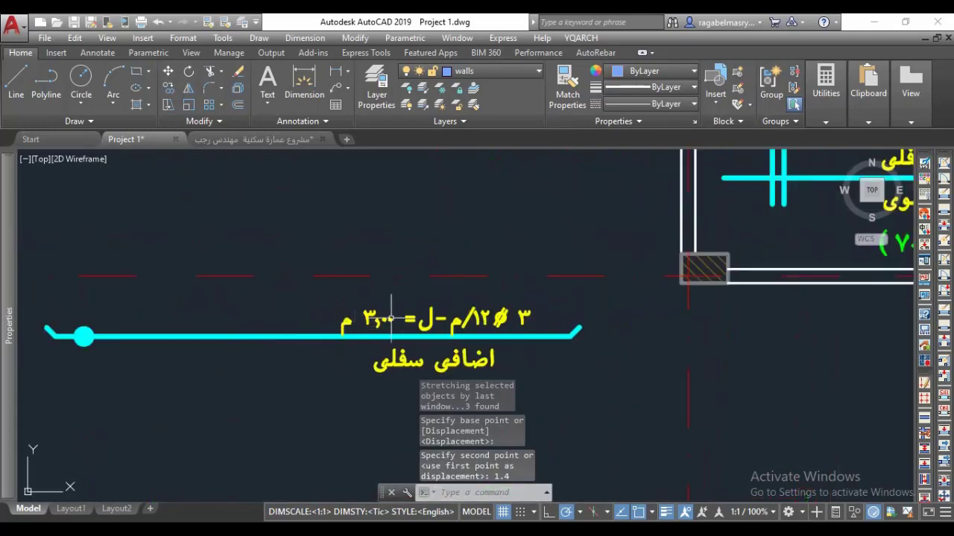
Step: Move the bar's two text labels about 0.9 m horizontally toward the circle-marked end to centre them on the bar
click(448, 291)
click(447, 291)
click(393, 319)
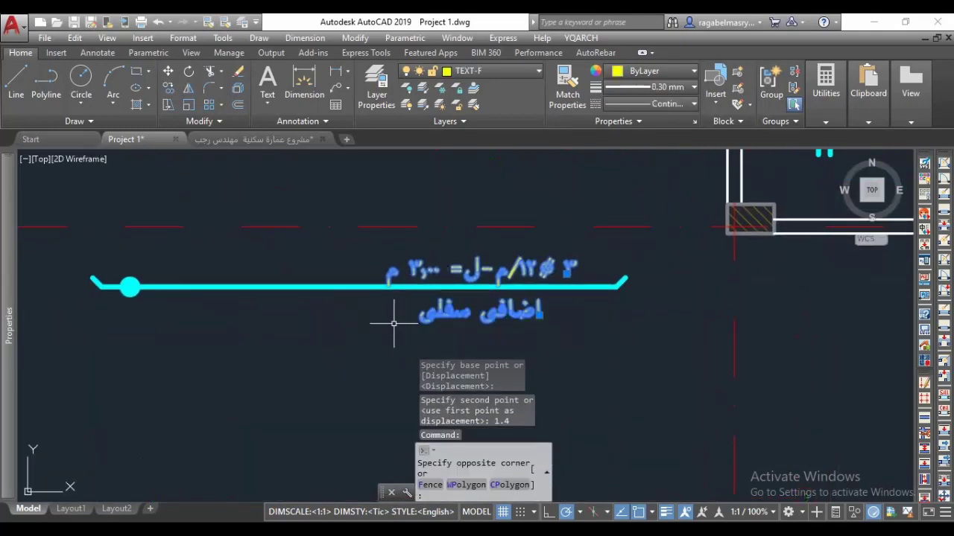
text(m)
key(Return)
click(394, 324)
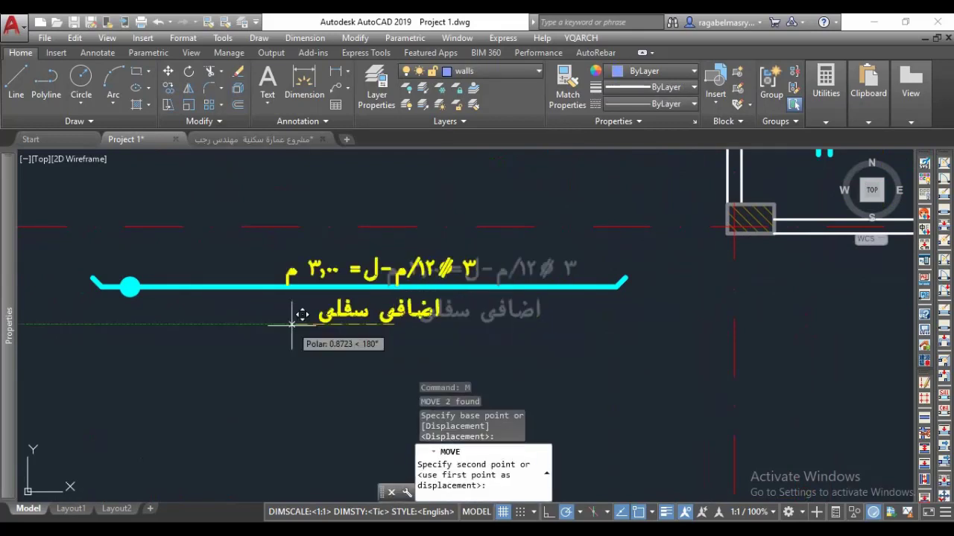
click(290, 324)
scroll(398, 267, up, 1)
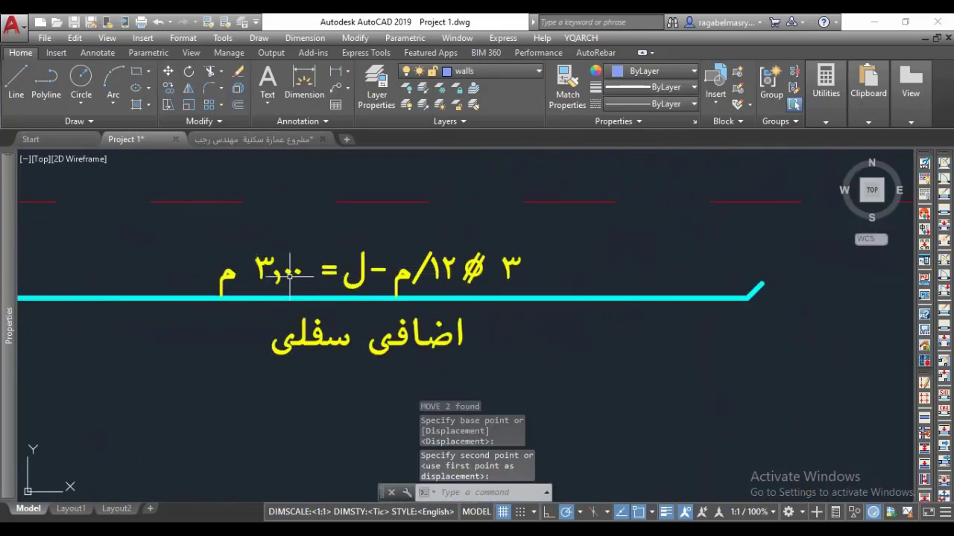
Step: Set the length in the additional bottom bar's label to 4.5 m
double_click(266, 265)
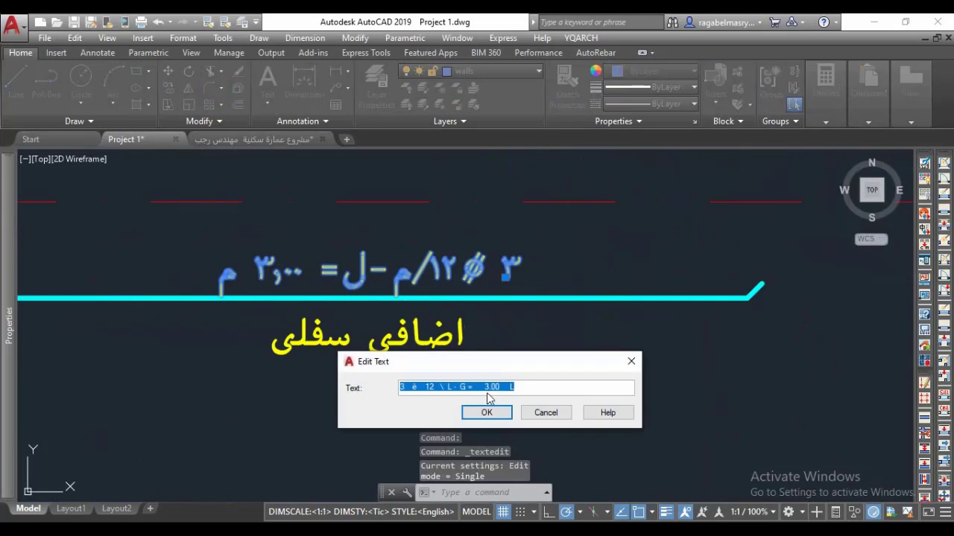
click(492, 385)
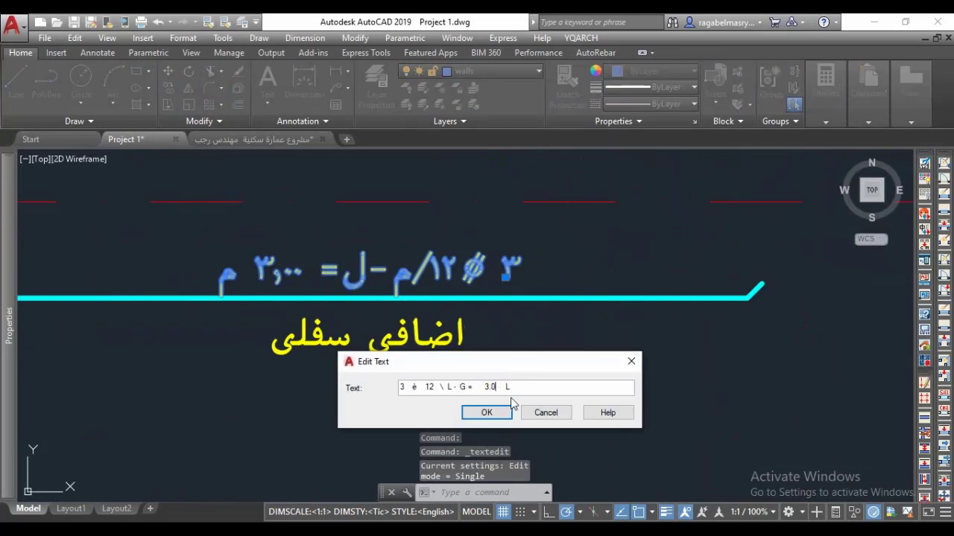
text(4)
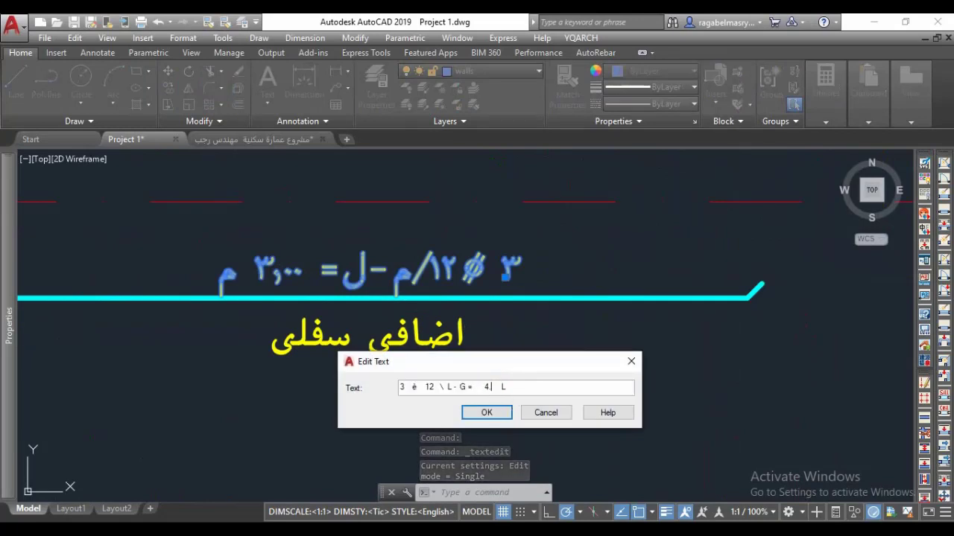
click(510, 410)
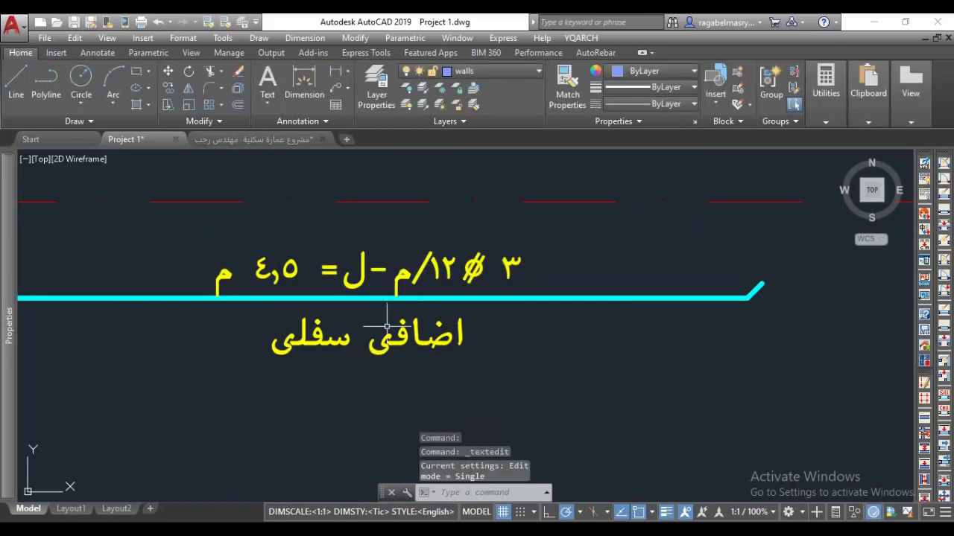
Step: Compare the bar's placement on the plan with the SAFE Layer A strips and review the 1.15 − 0.28 calculation
scroll(387, 325, down, 6)
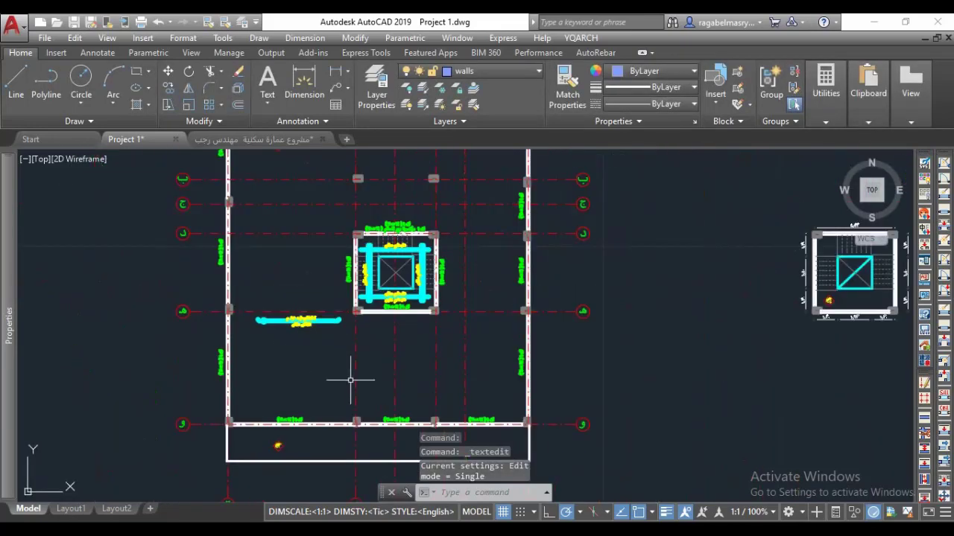
mouse_move(564, 522)
mouse_move(582, 479)
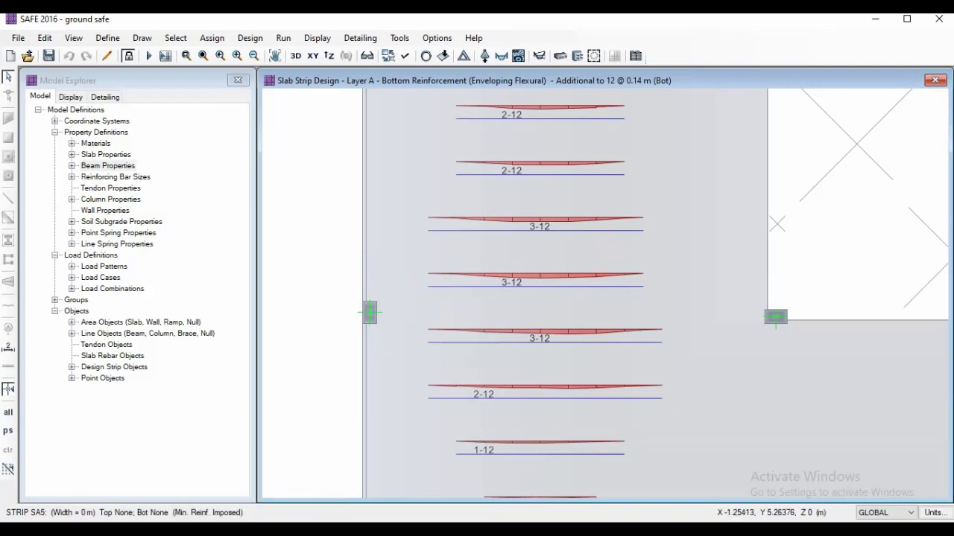
mouse_move(152, 529)
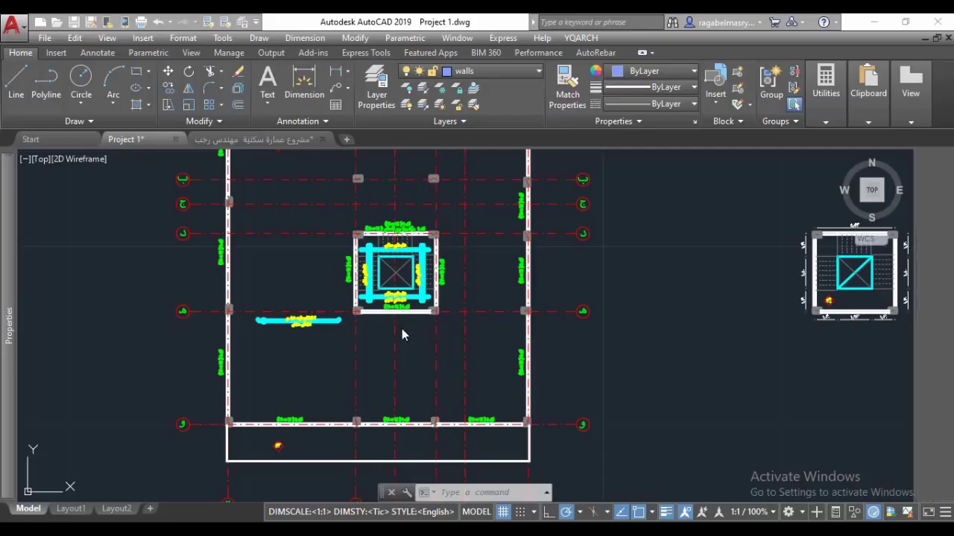
middle_drag(321, 283, 368, 273)
scroll(400, 281, up, 5)
middle_drag(177, 327, 400, 281)
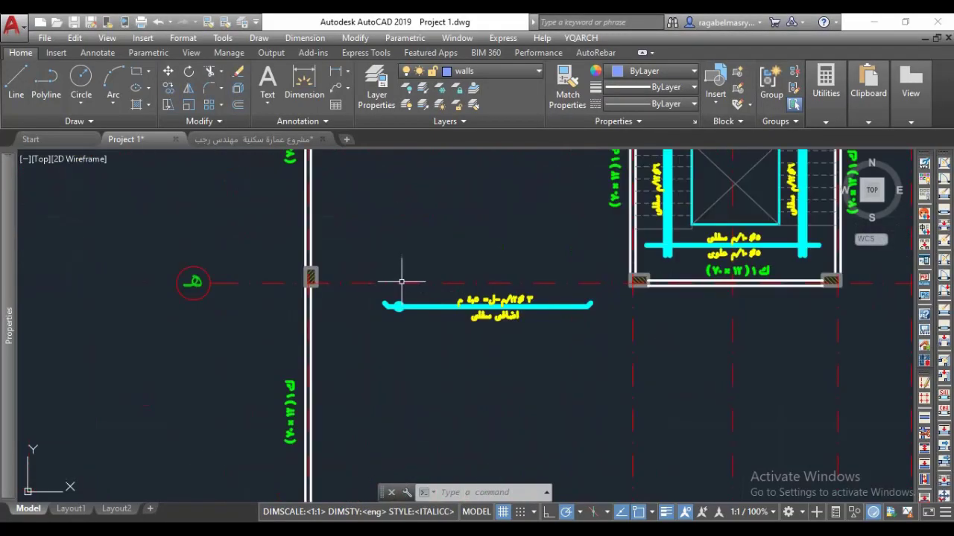
middle_drag(440, 332, 348, 337)
click(531, 529)
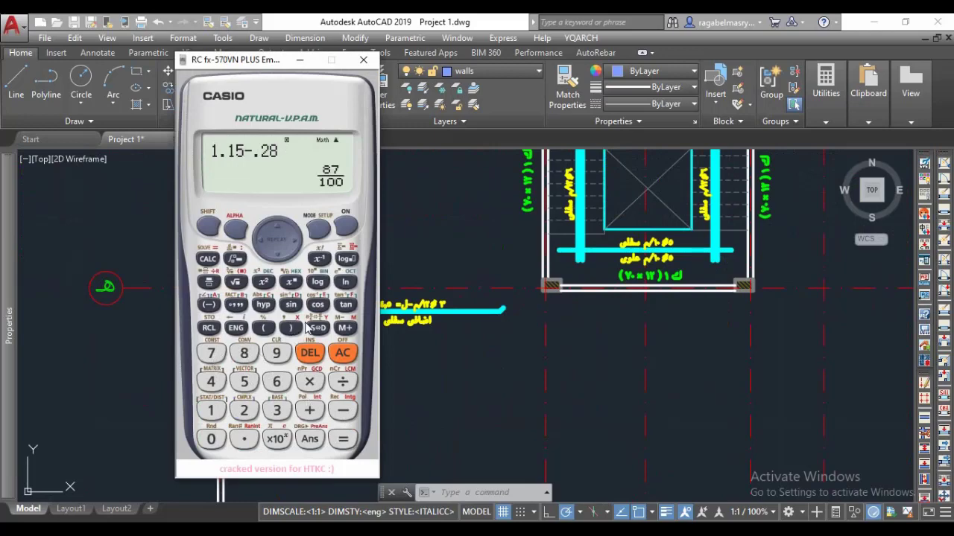
click(366, 60)
Step: Offset the inner face line of the axis 6 wall by 0.9 m into the slab, beside the additional bottom bar
middle_drag(308, 264, 257, 233)
click(237, 105)
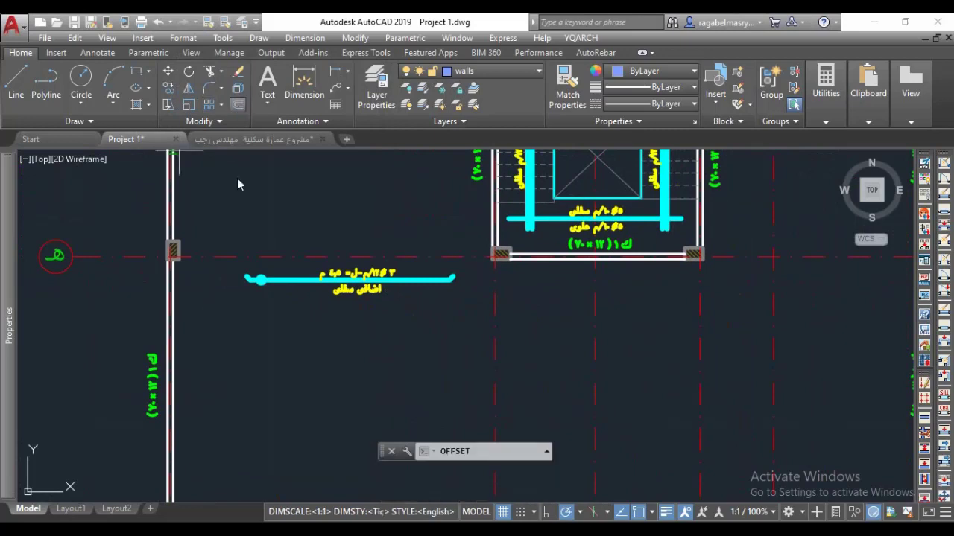
text(.9)
key(Return)
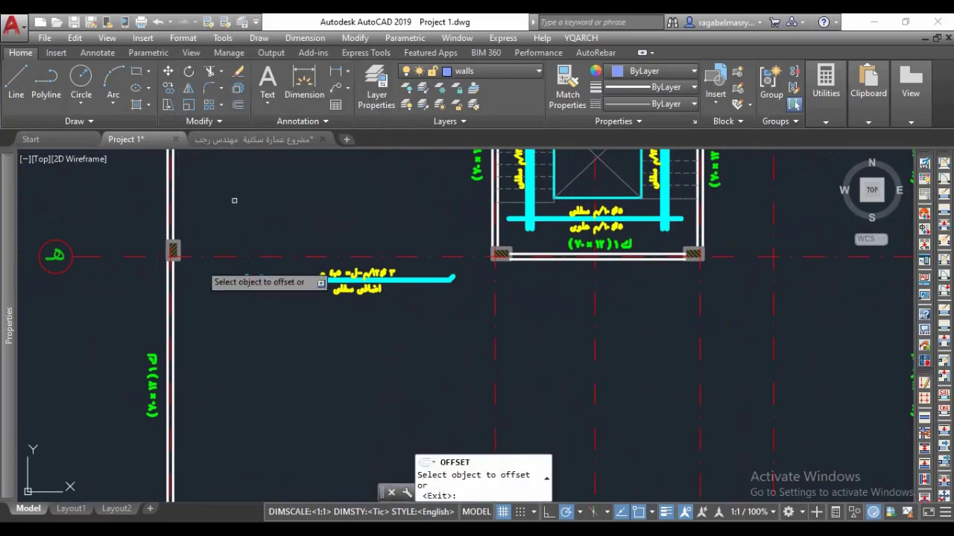
click(174, 302)
click(197, 299)
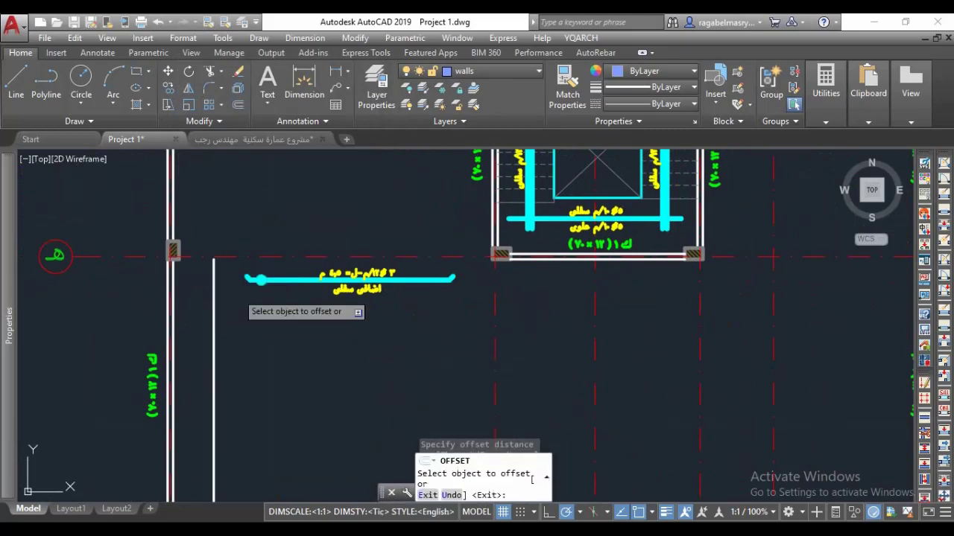
scroll(327, 282, up, 4)
key(Escape)
Step: Move the additional bottom bar with its circle and labels so the bend at its circle-marked end lies on the offset line
click(494, 246)
click(151, 324)
middle_drag(169, 353, 252, 347)
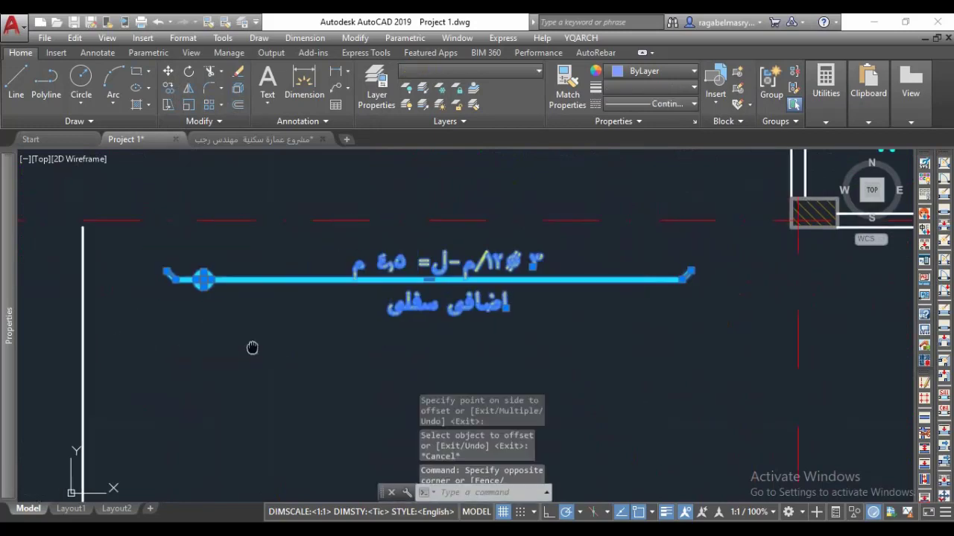
text(m)
key(Return)
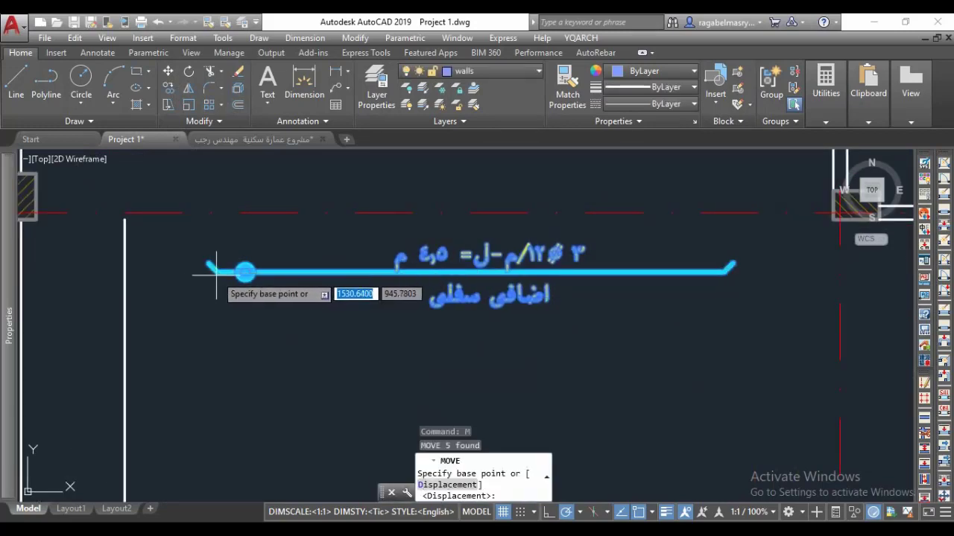
click(211, 270)
click(137, 272)
Step: Erase the helper line offset from the wall face
click(149, 336)
click(89, 366)
text(e)
key(Return)
Step: Examine in SAFE how far the Layer A additional bottom bars are distributed along the slab's side bay
scroll(383, 304, down, 5)
scroll(382, 304, down, 1)
middle_drag(372, 283, 361, 249)
middle_drag(340, 325, 301, 280)
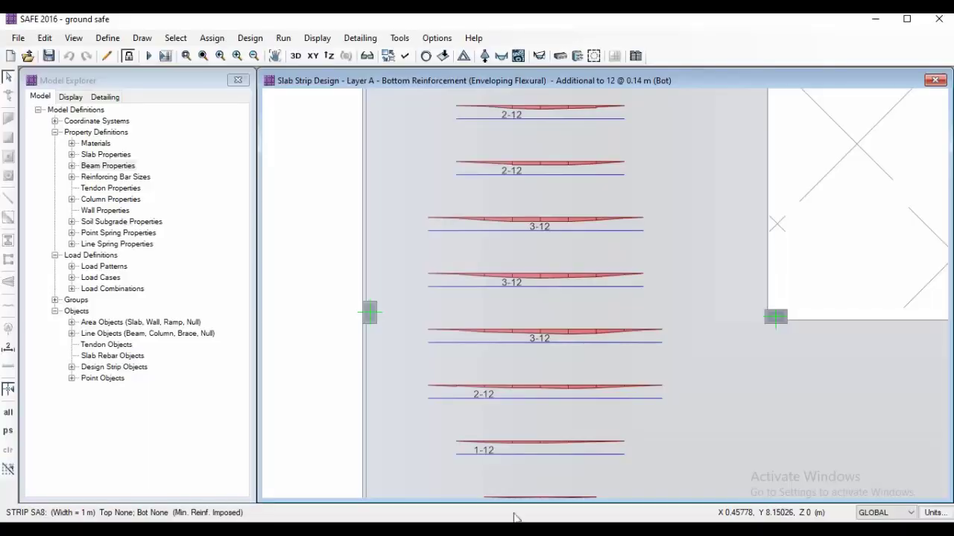
middle_drag(424, 282, 343, 163)
middle_drag(497, 420, 406, 290)
middle_drag(365, 384, 464, 497)
middle_drag(474, 242, 470, 355)
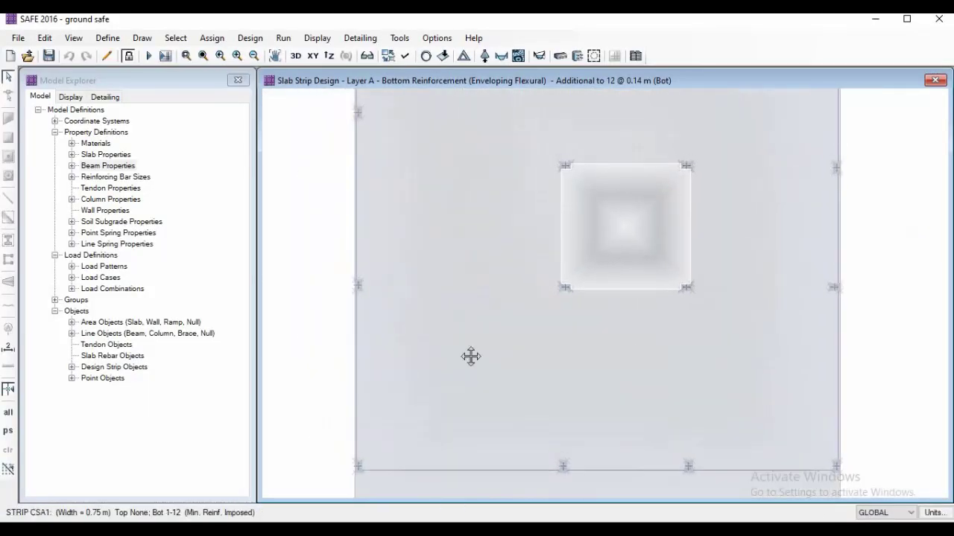
mouse_move(436, 170)
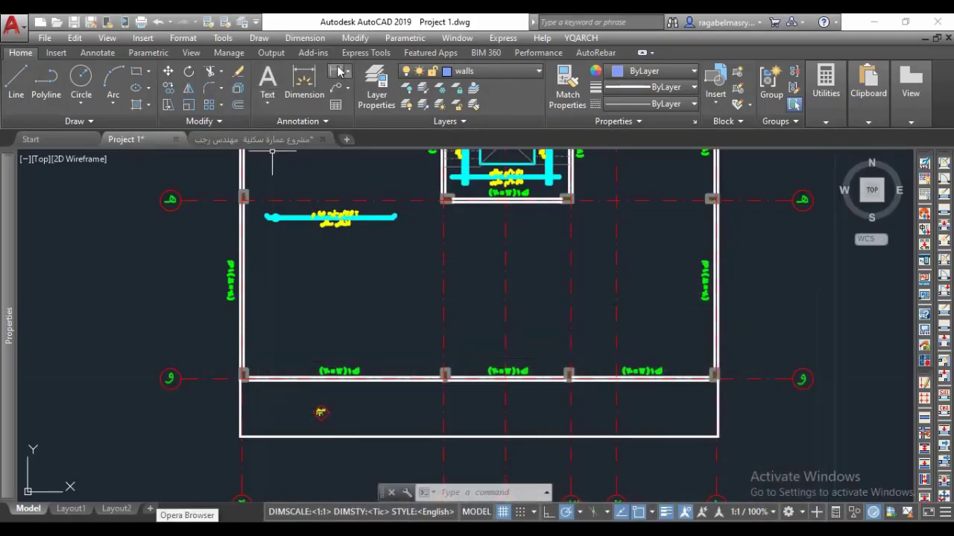
Step: Add a 17 m vertical linear dimension starting from the slab's outer edge below axis و, near the circle-marked end of the bar
click(338, 71)
click(320, 412)
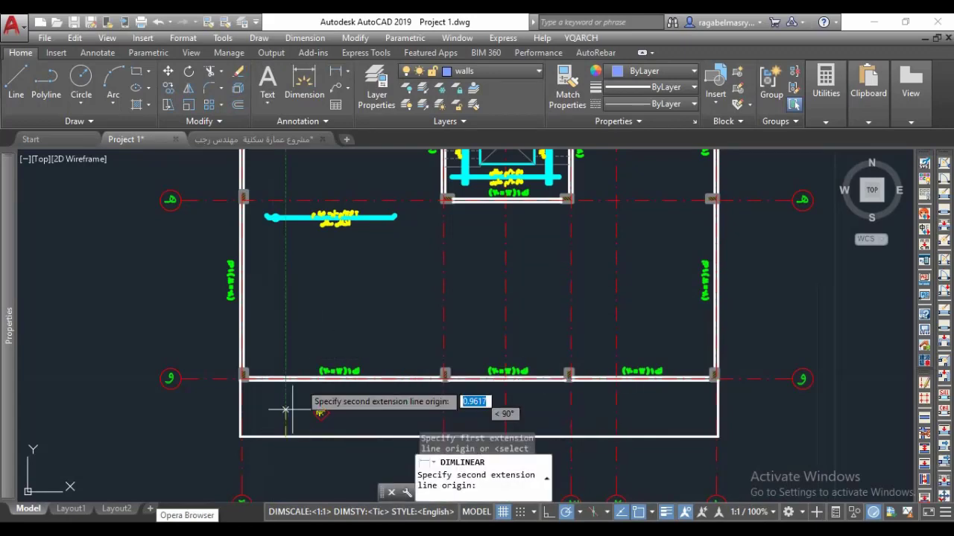
scroll(304, 378, down, 2)
middle_drag(311, 245, 303, 335)
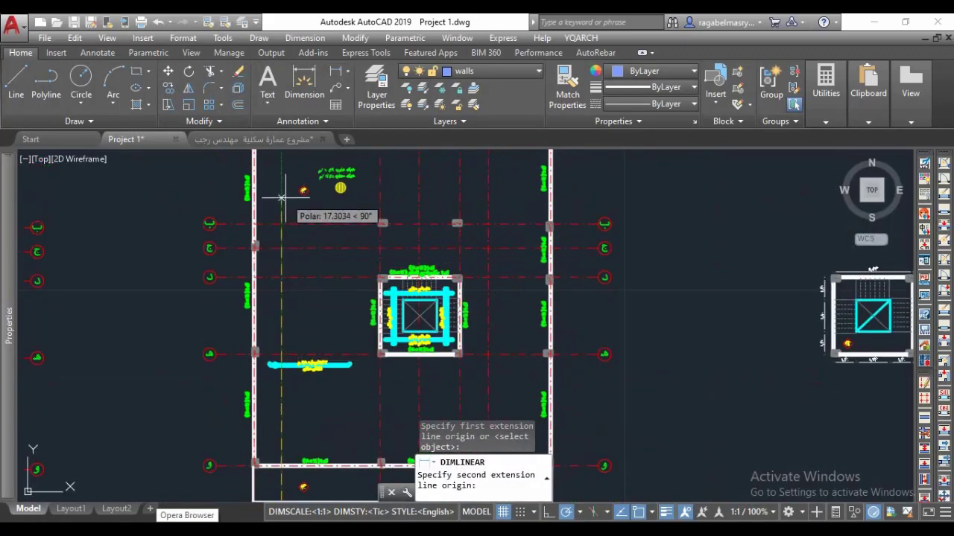
text(17)
key(Return)
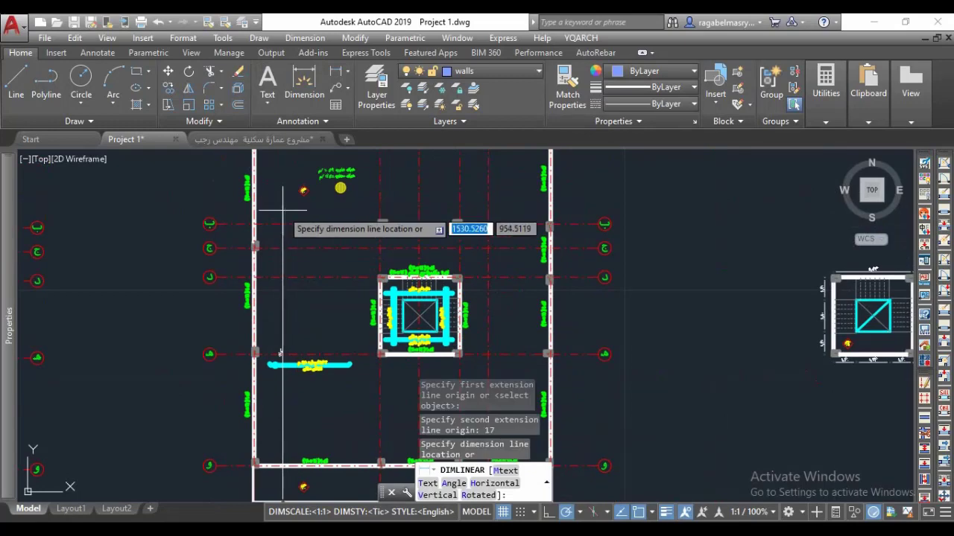
scroll(284, 209, up, 1)
click(283, 211)
Step: Move the 17 m dimension horizontally about 0.46 m toward the wall, onto the bar's circle mark
scroll(298, 260, down, 3)
scroll(306, 283, up, 4)
middle_drag(275, 354, 257, 261)
click(266, 256)
click(235, 273)
text(m)
key(Return)
click(324, 297)
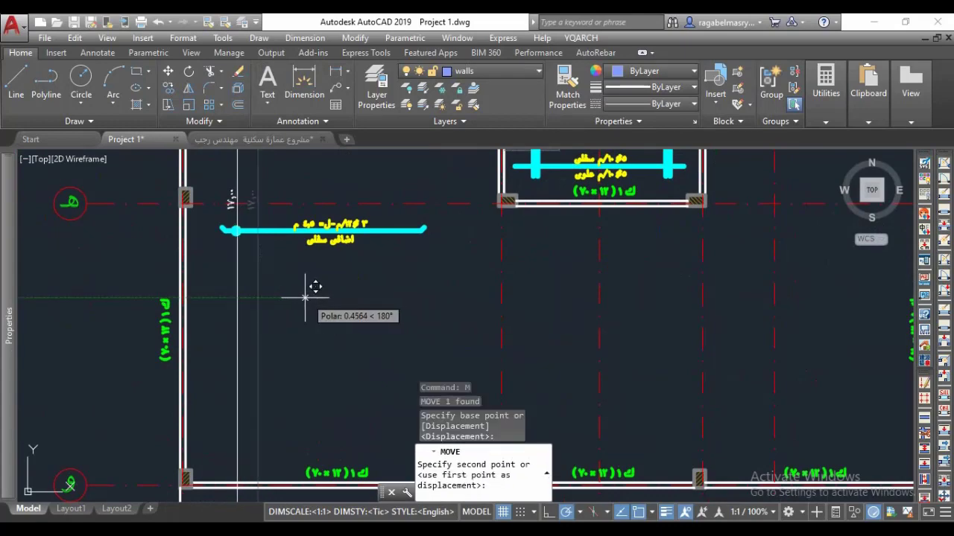
click(304, 297)
Step: Check the alignment of the 17 m distribution dimension with the bar's circle mark
scroll(224, 237, up, 5)
scroll(190, 268, down, 1)
click(180, 313)
click(249, 203)
scroll(250, 204, down, 2)
middle_drag(249, 207, 226, 342)
scroll(225, 209, down, 2)
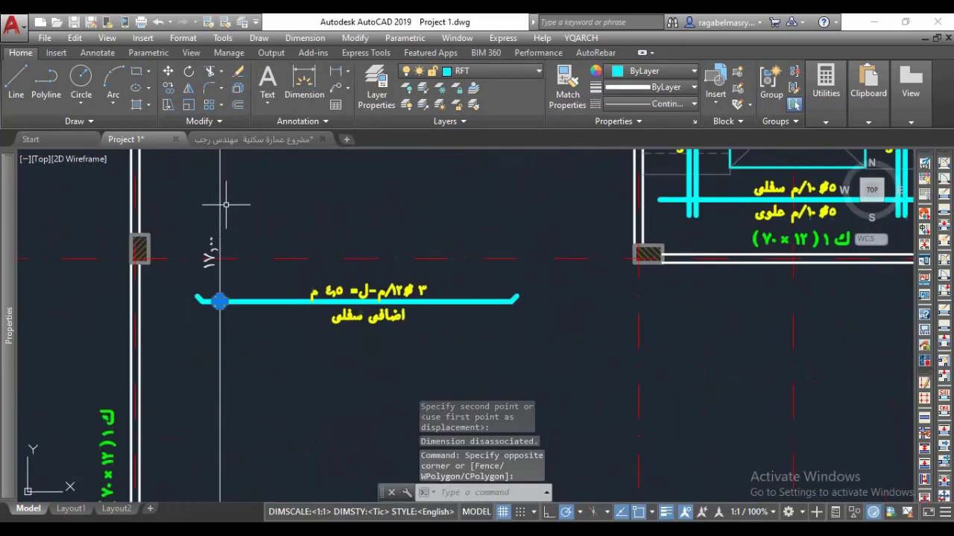
scroll(219, 217, down, 2)
middle_drag(222, 208, 220, 258)
key(Escape)
scroll(231, 294, up, 3)
scroll(231, 291, down, 2)
middle_drag(234, 290, 333, 323)
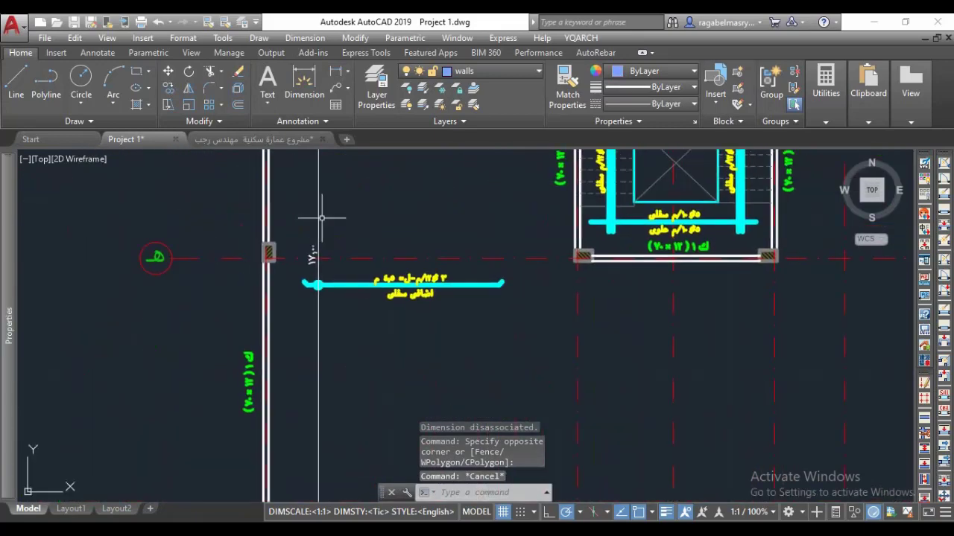
Step: Dimension the horizontal distance between the wall's inner face and the bend at the bar's circle-marked end
click(338, 75)
scroll(304, 299, up, 4)
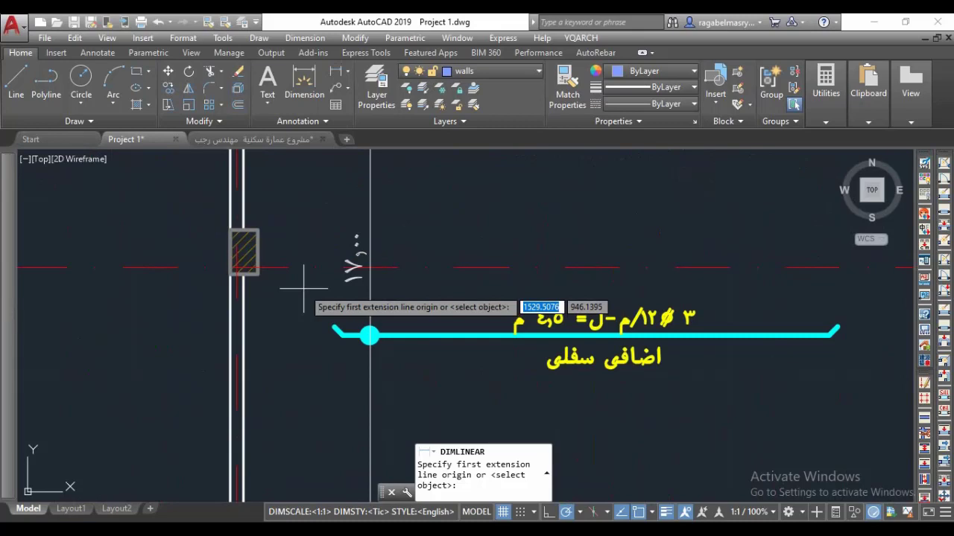
scroll(321, 294, down, 2)
scroll(338, 312, up, 4)
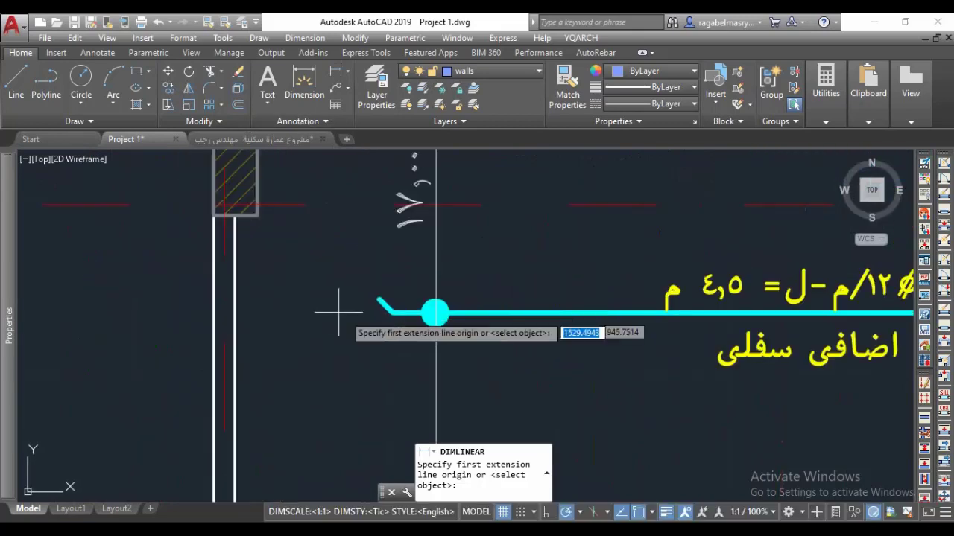
click(392, 312)
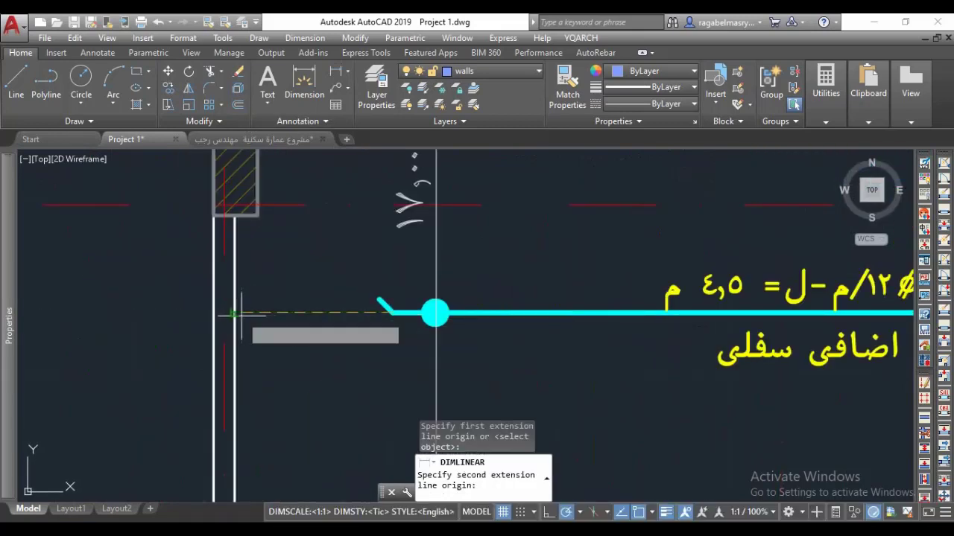
click(235, 314)
click(272, 262)
Step: Review the bar's offset from the wall and the extent of its distribution dimension down to the slab's outer edge
scroll(323, 295, down, 3)
scroll(322, 294, down, 2)
scroll(249, 283, up, 2)
scroll(249, 283, down, 2)
scroll(248, 205, down, 1)
middle_drag(245, 226, 243, 264)
scroll(236, 256, up, 2)
scroll(237, 190, up, 2)
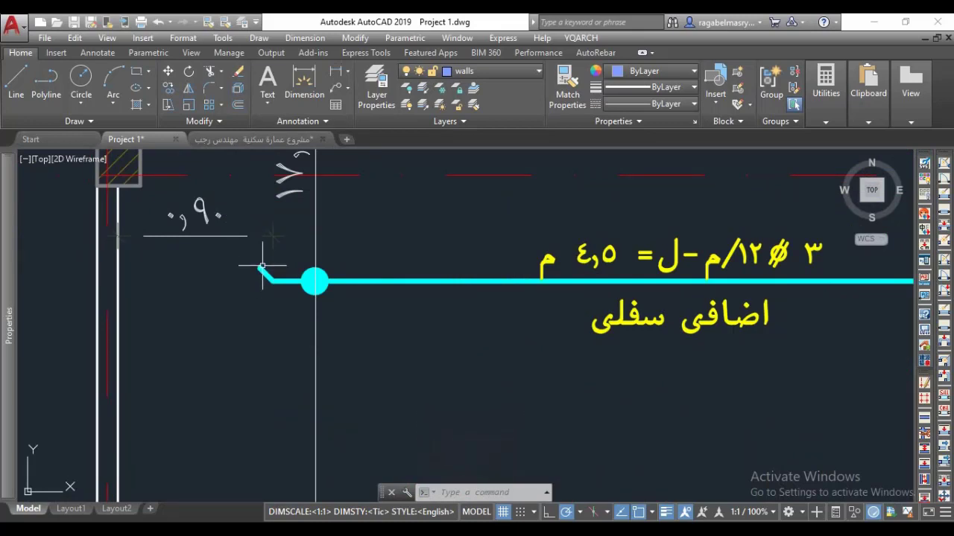
scroll(262, 265, down, 2)
scroll(283, 298, up, 2)
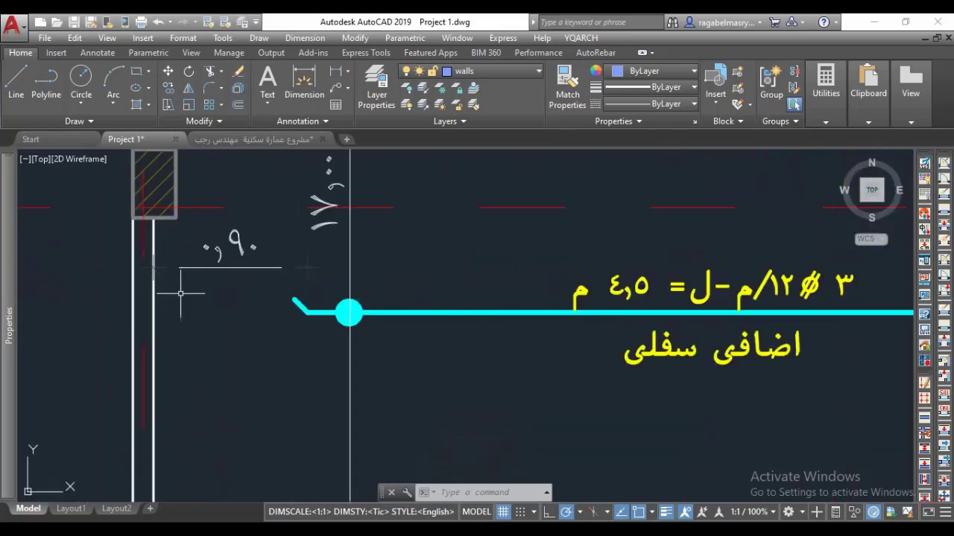
middle_drag(180, 293, 210, 305)
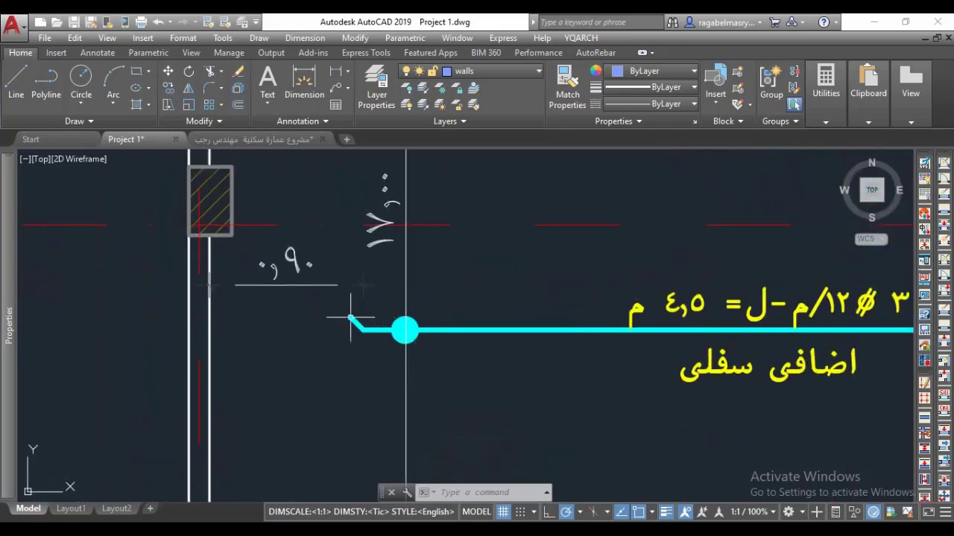
scroll(350, 319, down, 4)
scroll(315, 302, up, 2)
scroll(425, 315, down, 4)
scroll(402, 313, down, 5)
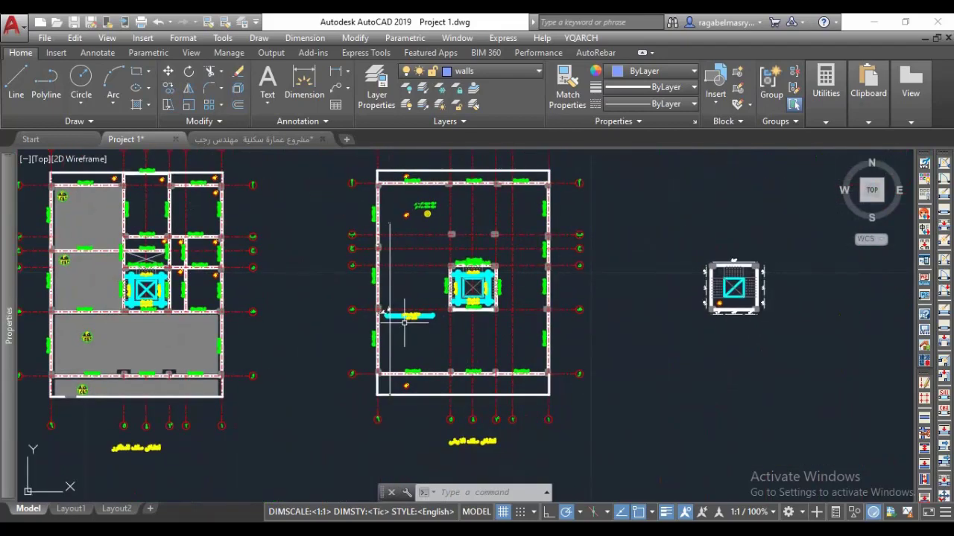
scroll(404, 321, up, 7)
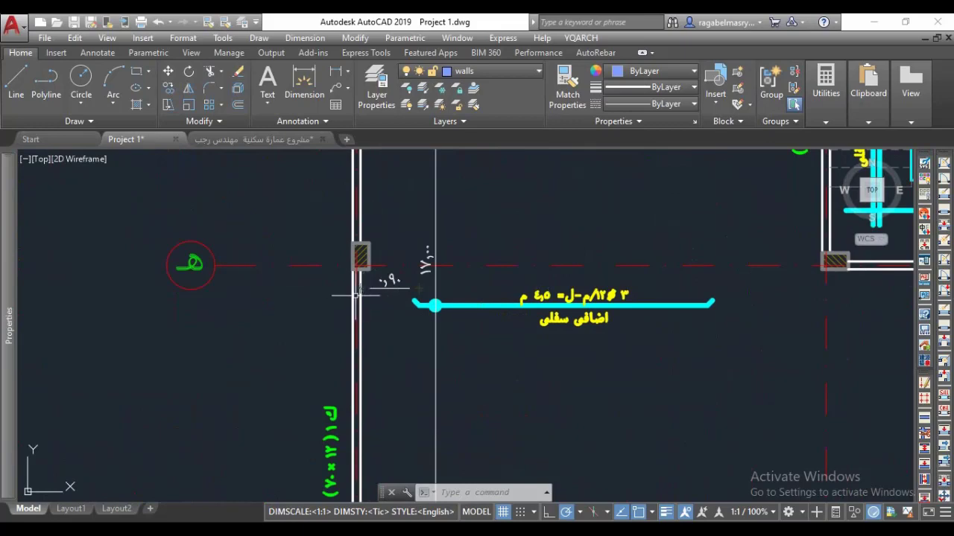
scroll(395, 294, down, 5)
scroll(400, 380, up, 5)
scroll(395, 382, down, 5)
scroll(406, 372, up, 6)
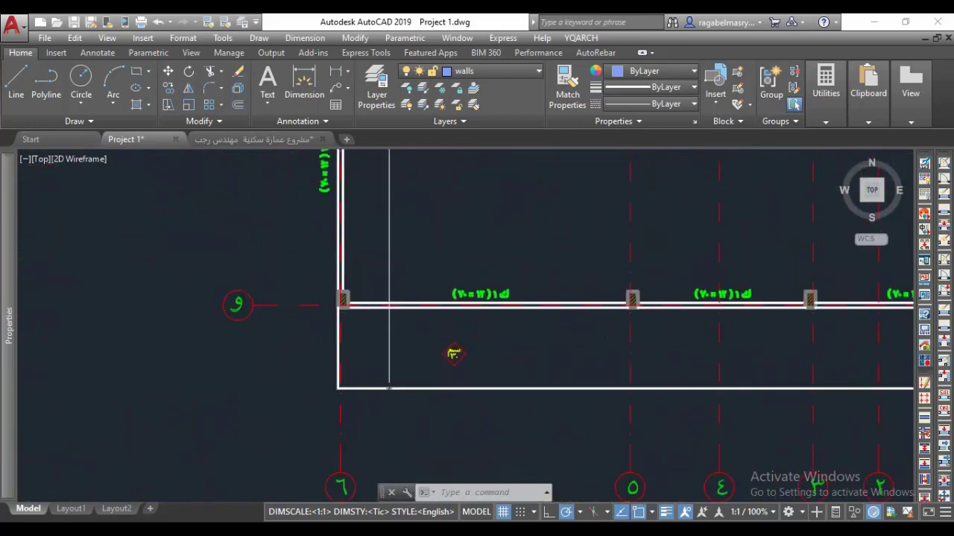
scroll(391, 415, down, 5)
scroll(390, 365, up, 5)
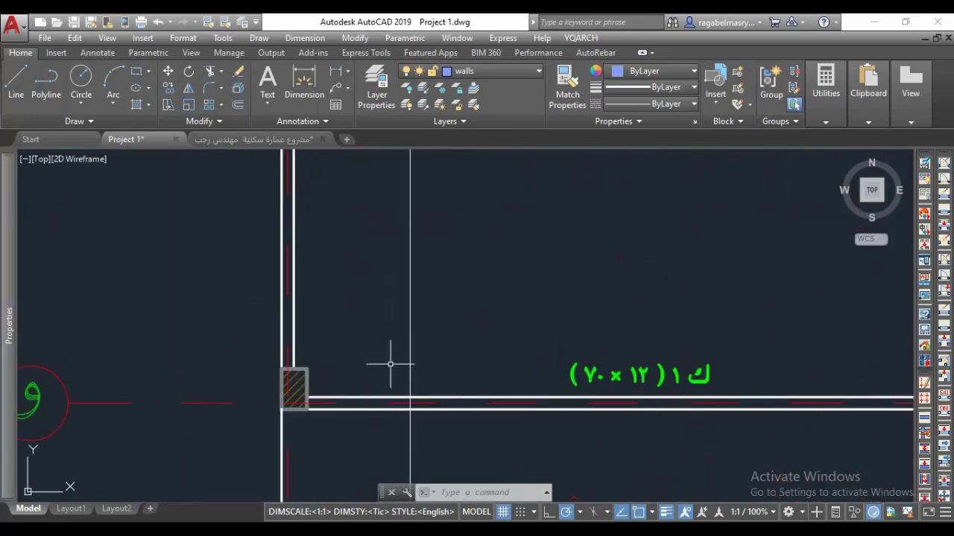
scroll(477, 286, down, 5)
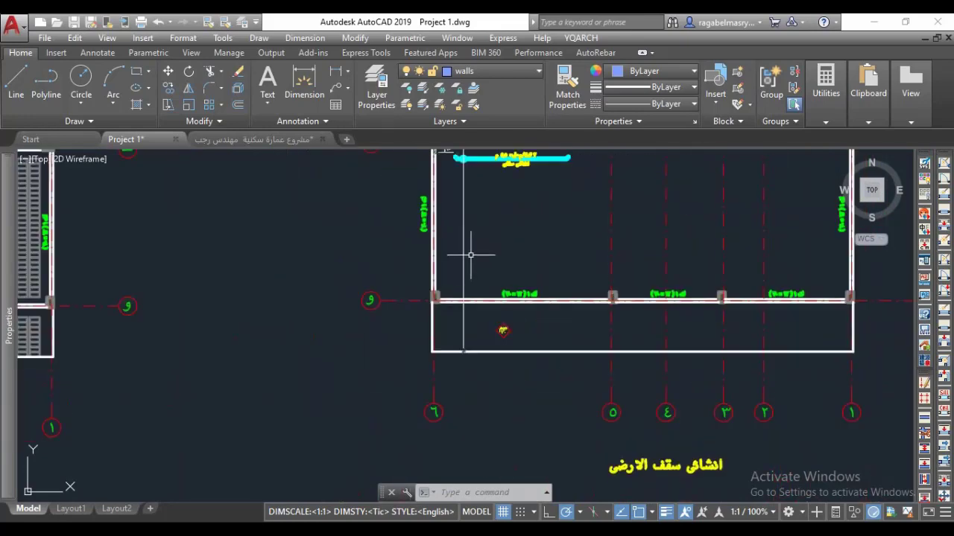
click(336, 71)
scroll(500, 341, up, 4)
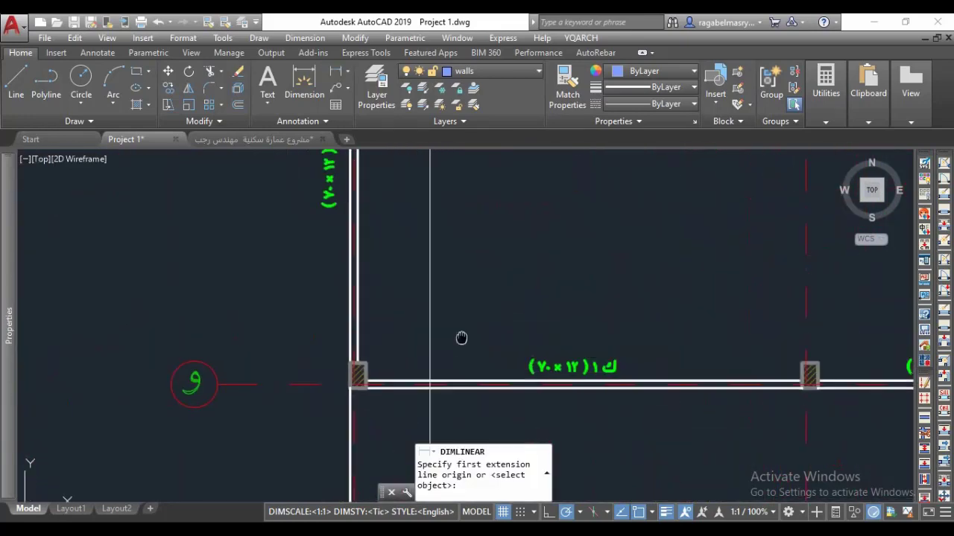
click(457, 380)
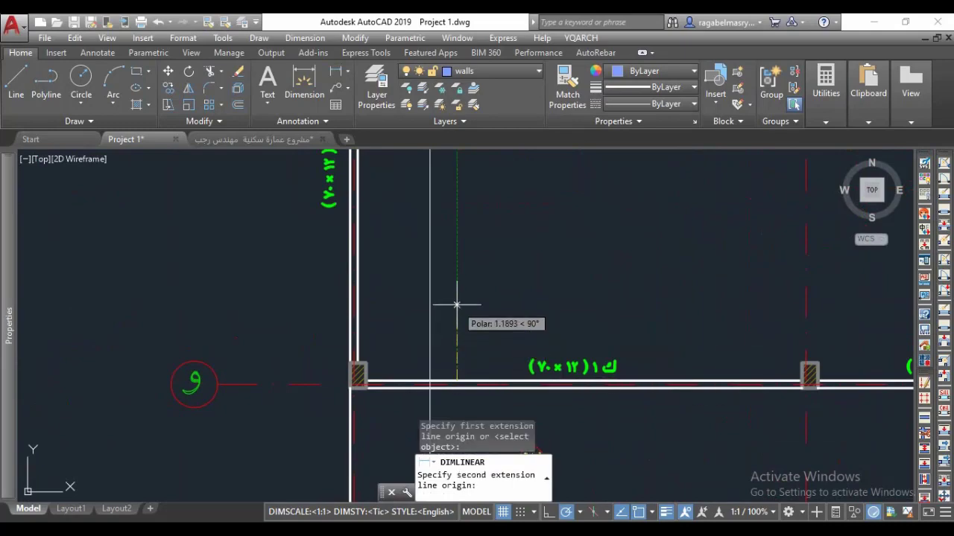
click(454, 318)
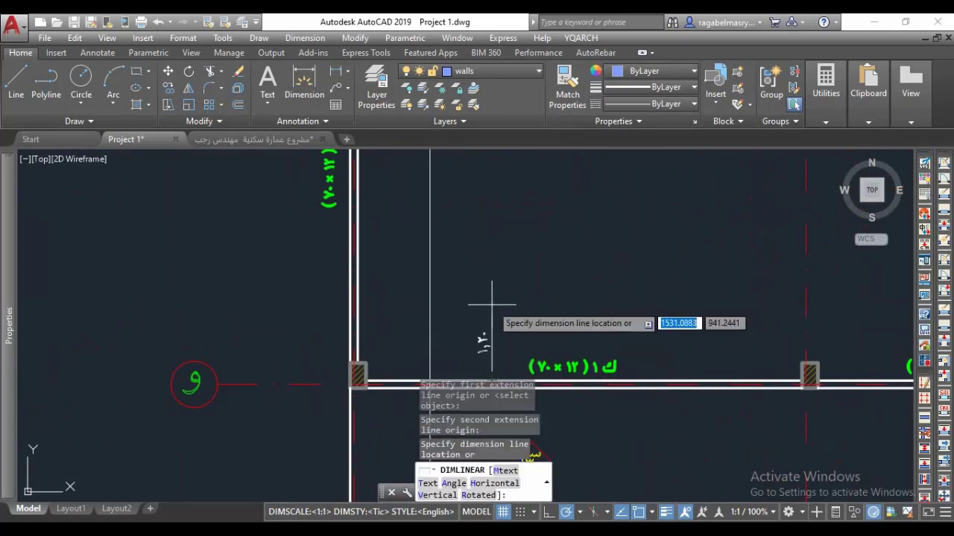
scroll(492, 304, down, 5)
key(Escape)
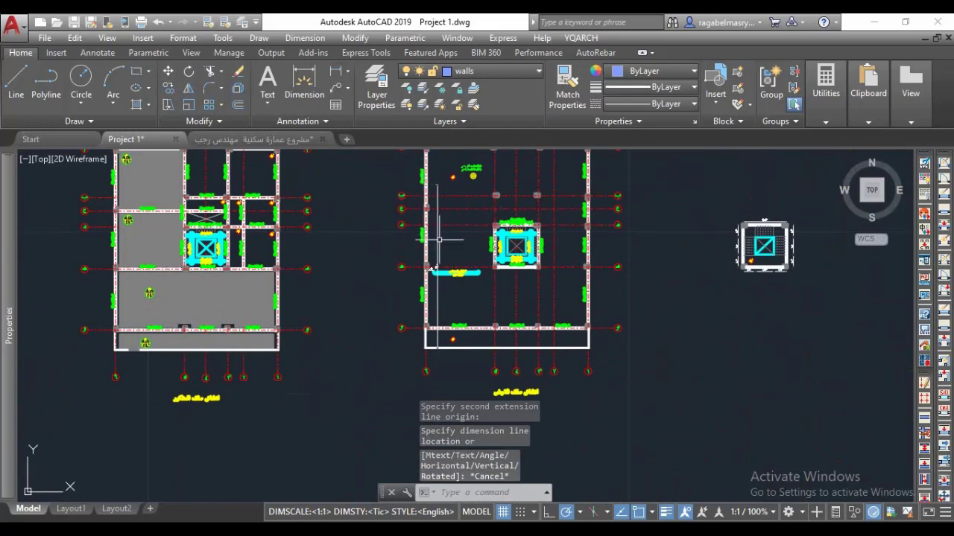
Step: Review the bar's two position dimensions and the upper and lower mesh notes on the plan, and switch to SAFE
scroll(436, 216, up, 2)
scroll(447, 275, down, 2)
scroll(374, 224, up, 5)
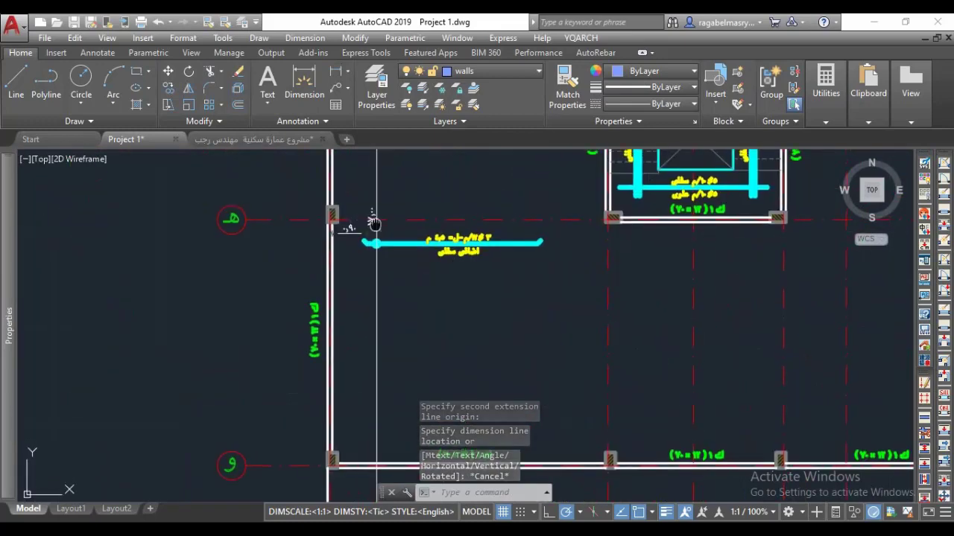
scroll(361, 218, up, 6)
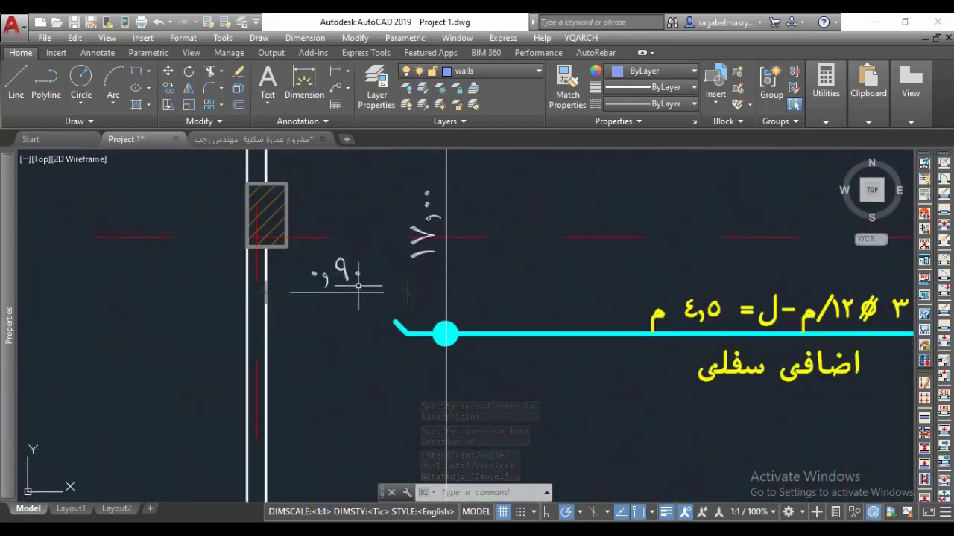
scroll(358, 286, down, 8)
scroll(348, 244, down, 2)
scroll(339, 261, up, 1)
scroll(350, 250, down, 2)
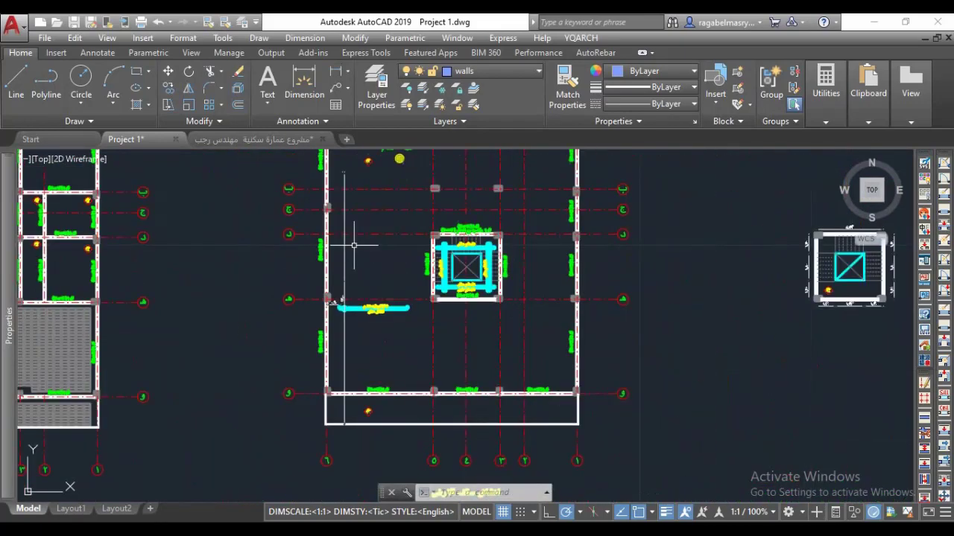
middle_drag(364, 336, 367, 376)
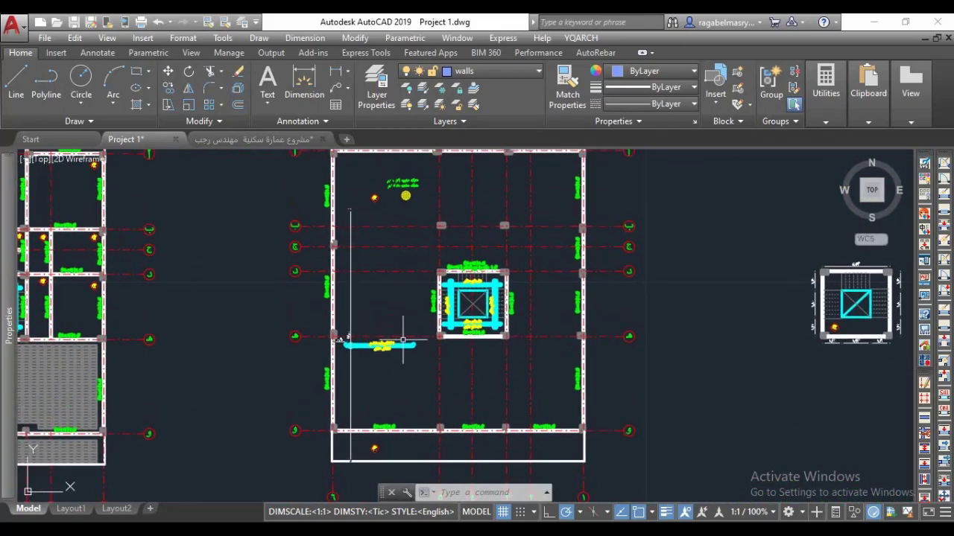
scroll(402, 340, up, 1)
scroll(422, 323, down, 2)
scroll(404, 213, up, 10)
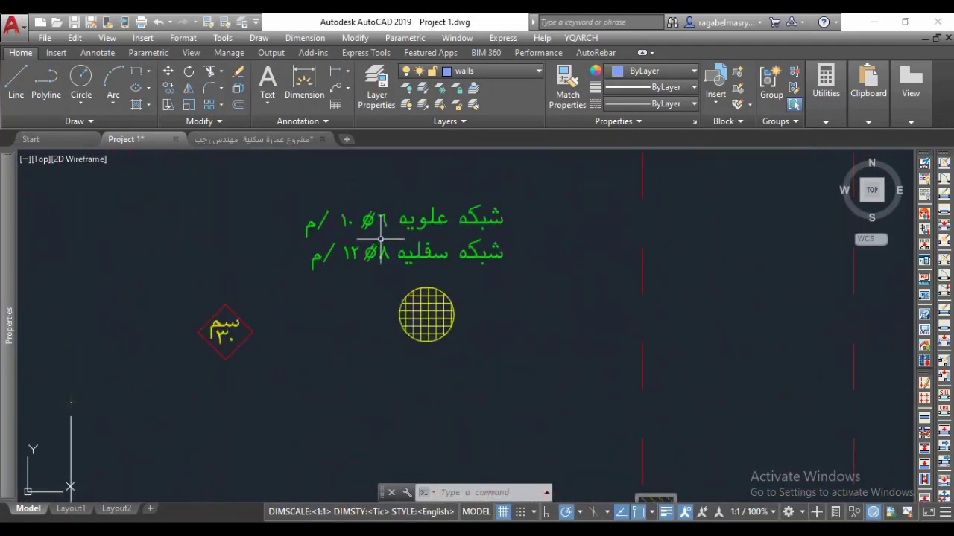
scroll(380, 239, down, 8)
click(447, 529)
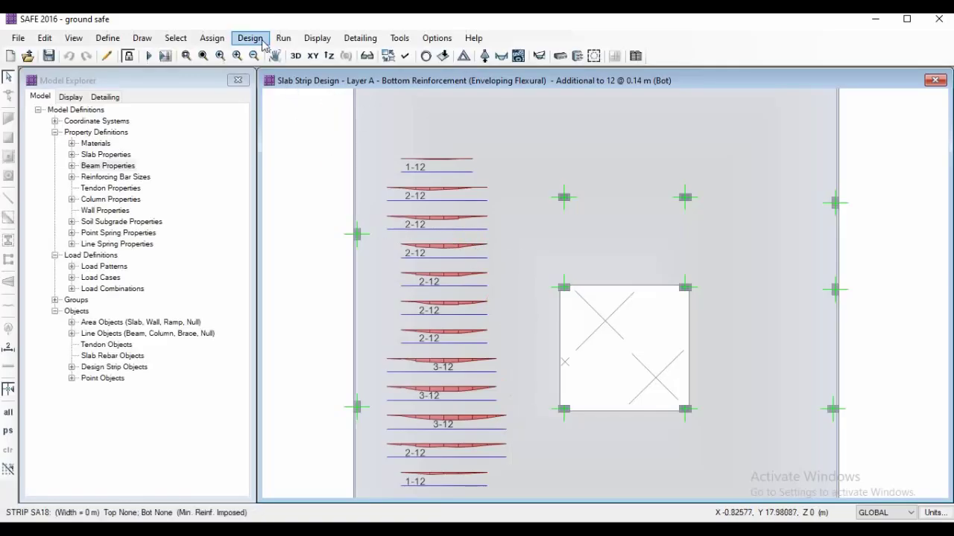
Step: Set the slab design display to show top rebar and hide bottom rebar for Layer A
click(317, 38)
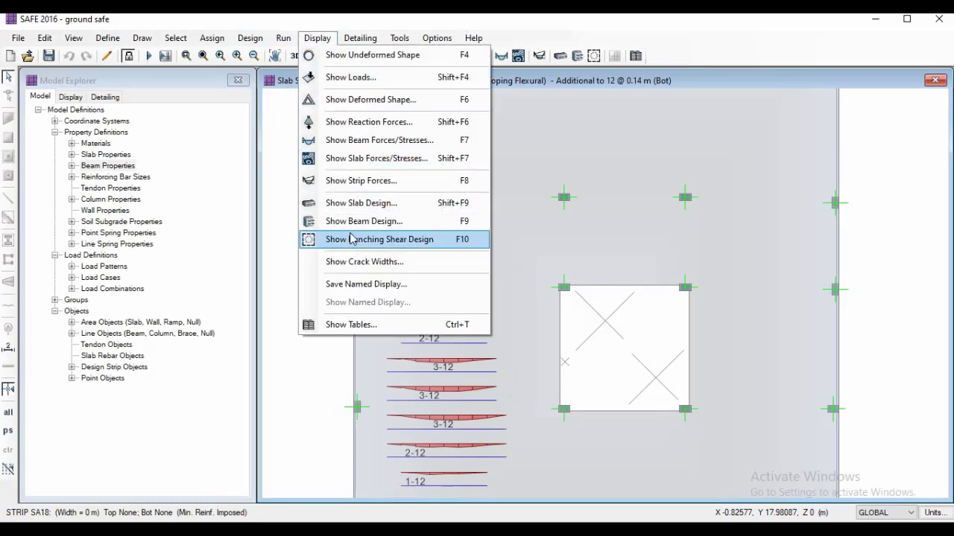
click(357, 205)
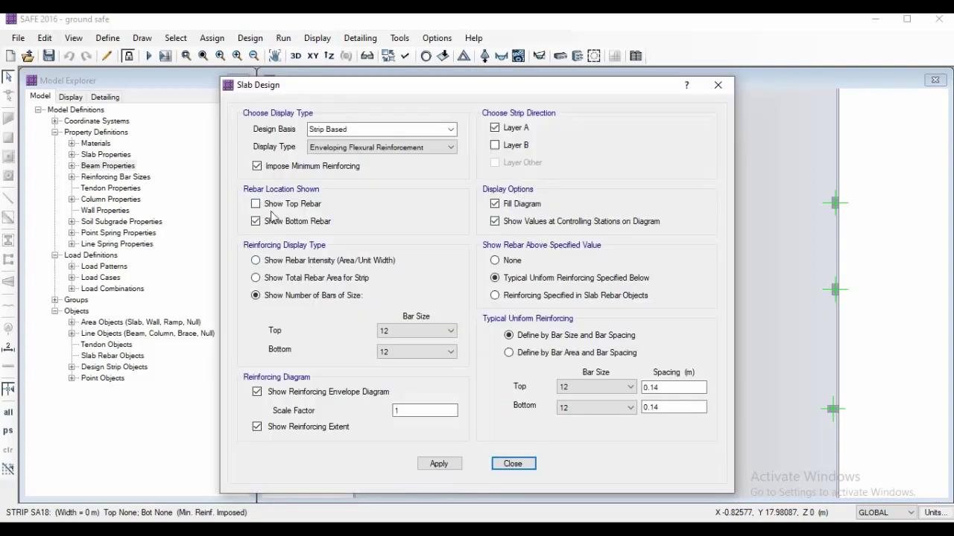
click(460, 464)
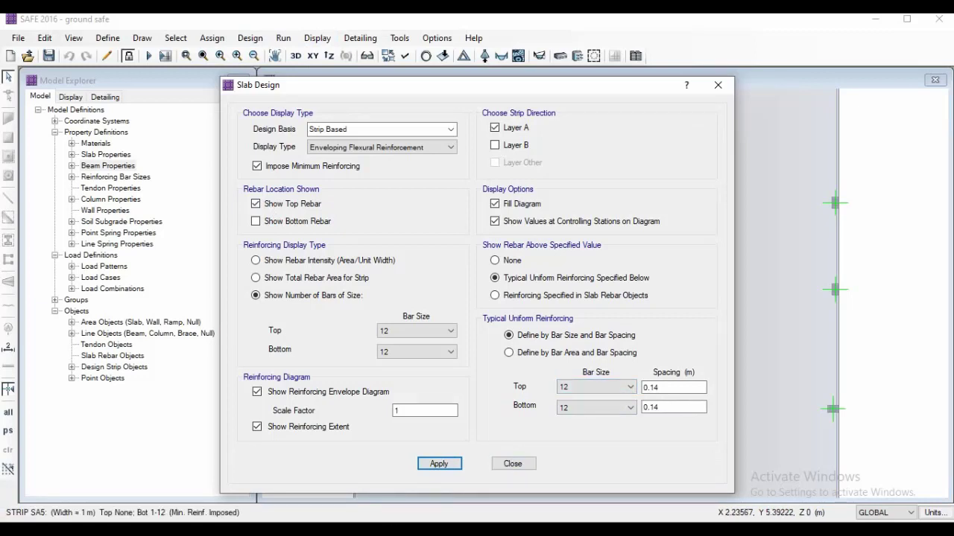
Step: Switch to AutoCAD and change the lower mesh note on the plan to 7Ø12/m
click(187, 529)
click(171, 483)
scroll(500, 326, up, 5)
double_click(505, 362)
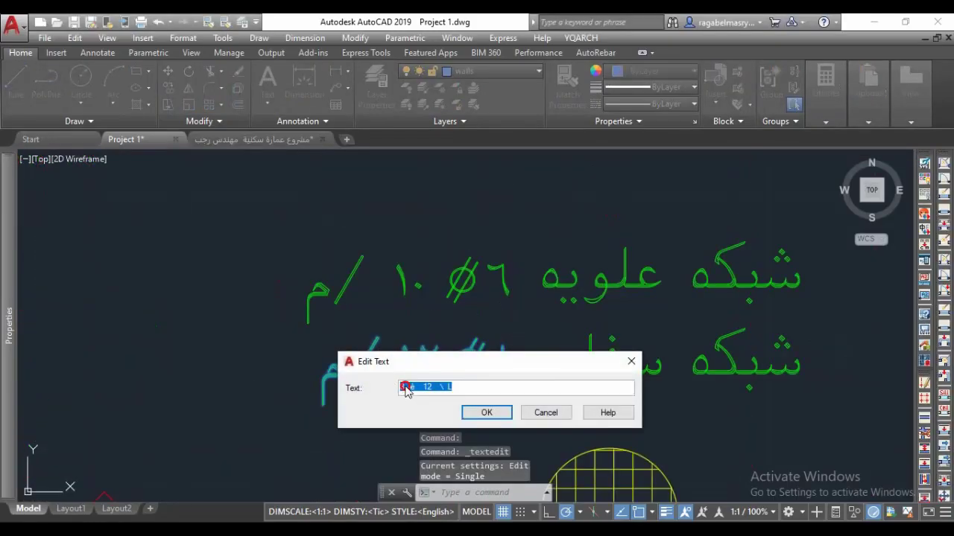
click(405, 388)
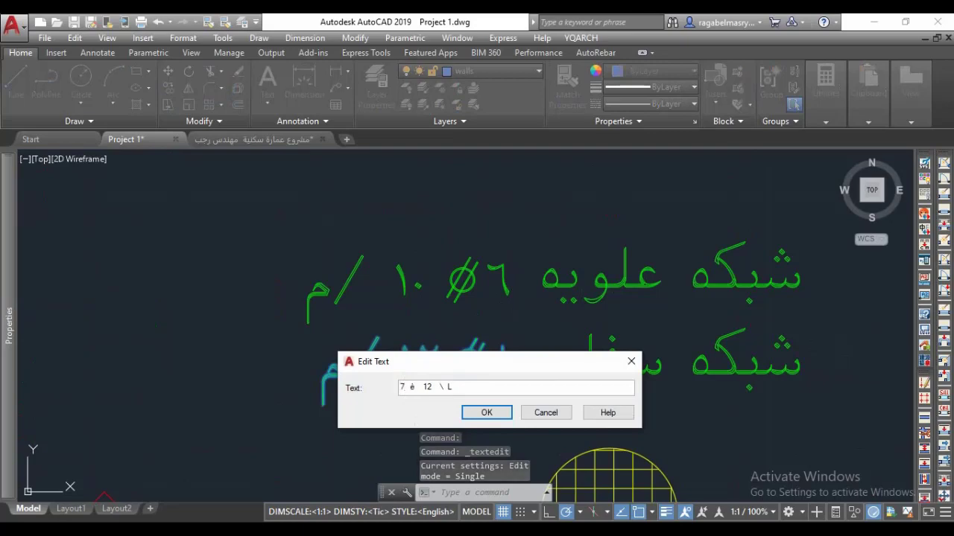
key(Return)
Step: Switch to the Flat slabs presentation and review the slides on general reinforcement notes and additional bars
scroll(479, 390, down, 6)
middle_drag(395, 418, 393, 314)
scroll(392, 313, up, 4)
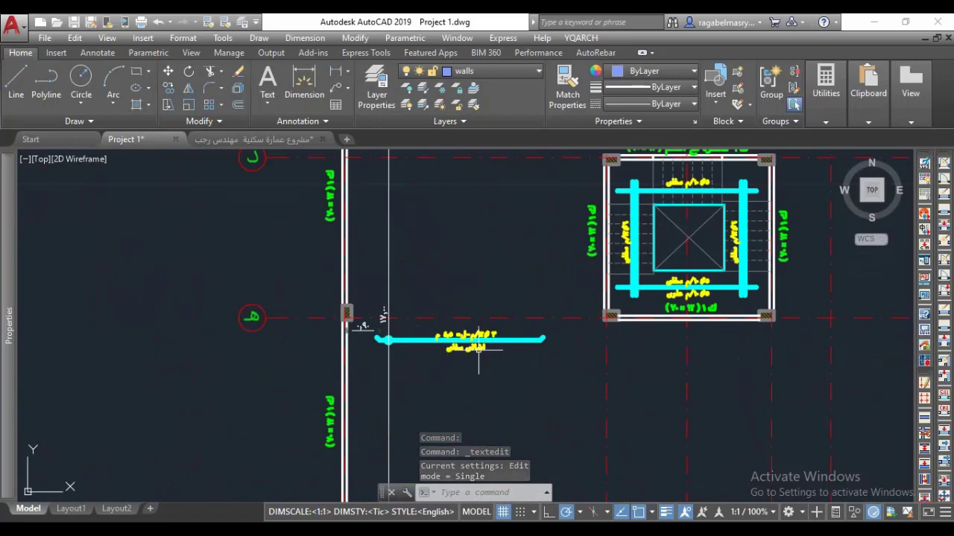
mouse_move(530, 529)
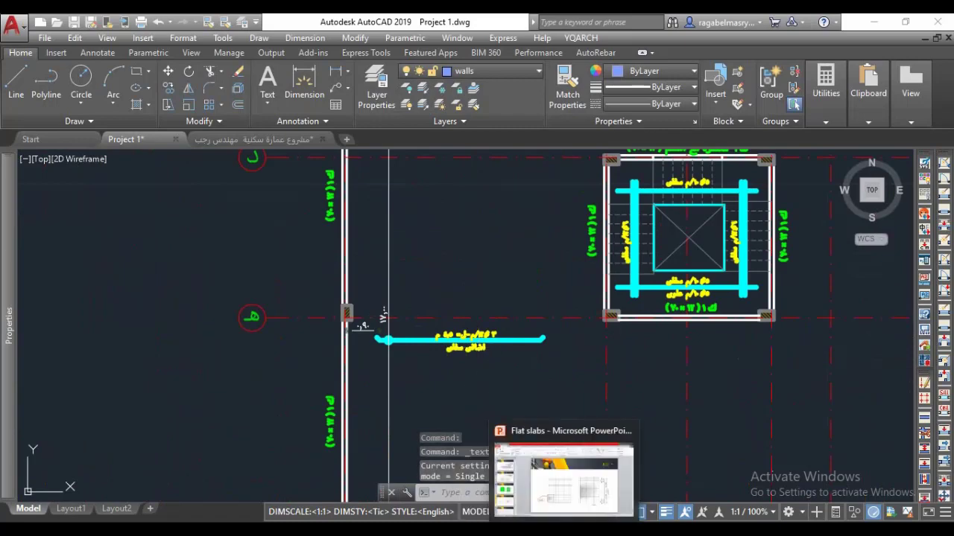
click(588, 470)
click(83, 188)
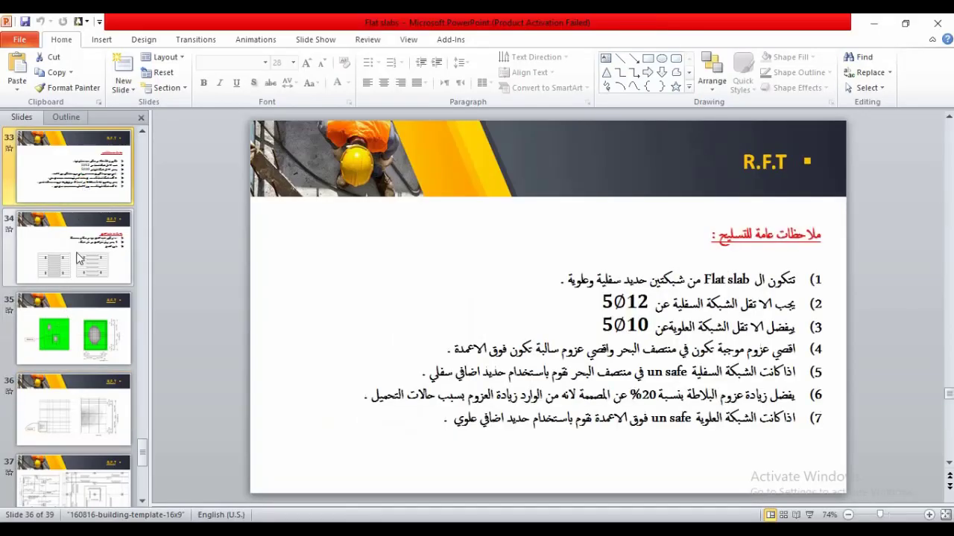
click(78, 259)
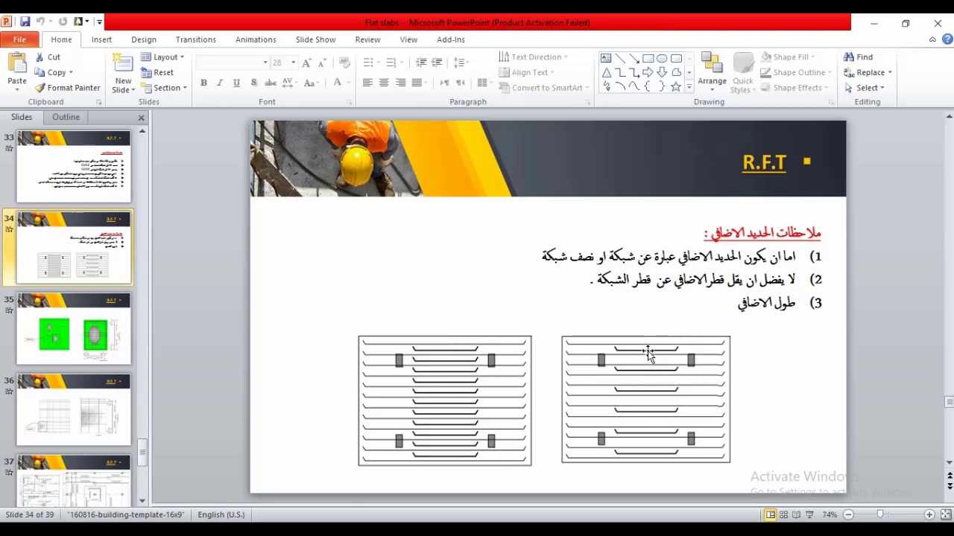
Step: Return to AutoCAD and set the bar count in the additional bottom bar's note to 3.5
mouse_move(153, 529)
click(141, 476)
scroll(433, 344, up, 2)
scroll(455, 364, down, 3)
middle_drag(467, 309, 468, 418)
scroll(484, 216, up, 5)
scroll(500, 251, down, 5)
scroll(488, 346, up, 5)
scroll(483, 366, up, 4)
double_click(528, 350)
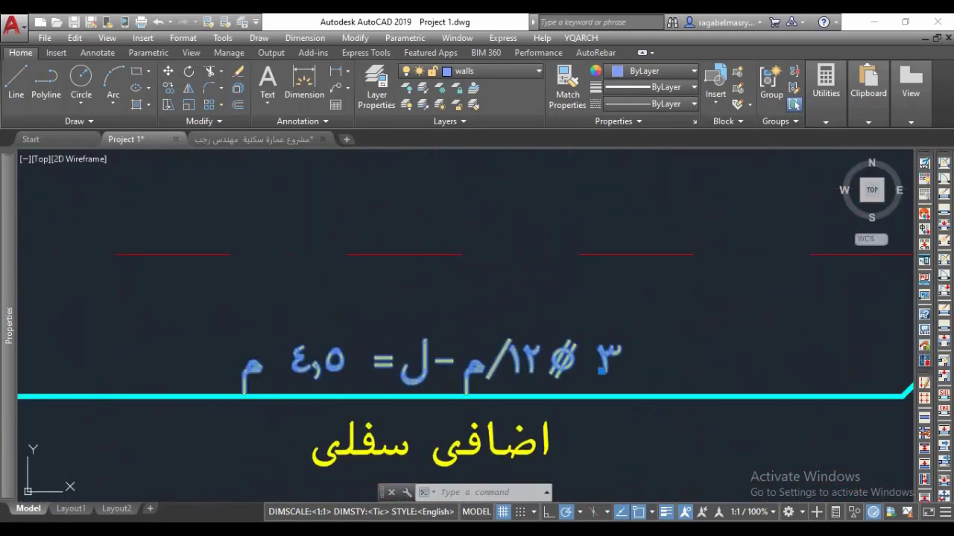
click(402, 387)
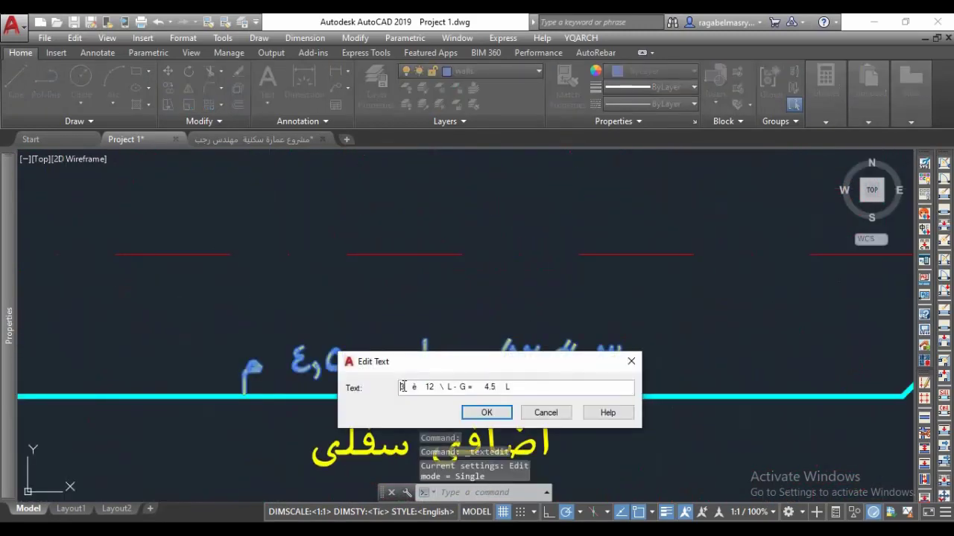
text(.5)
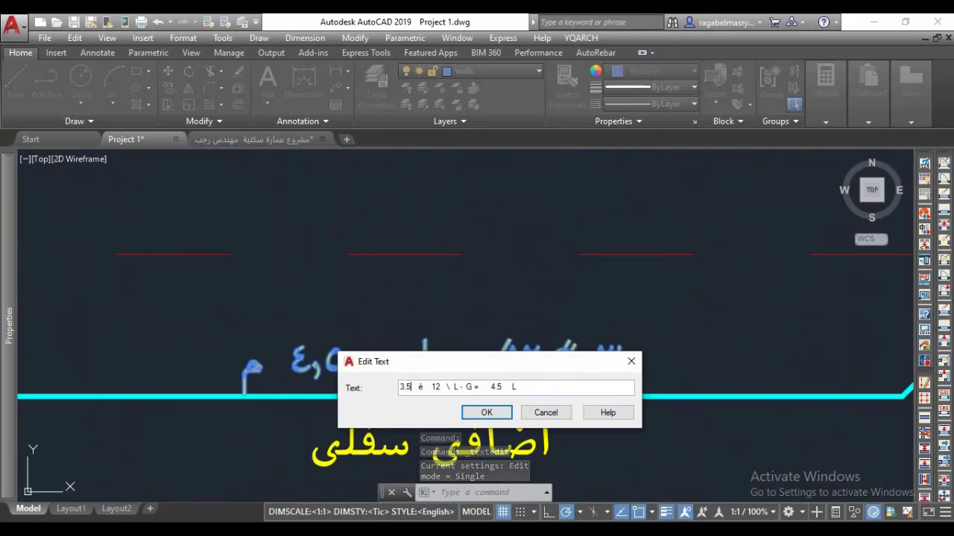
key(Return)
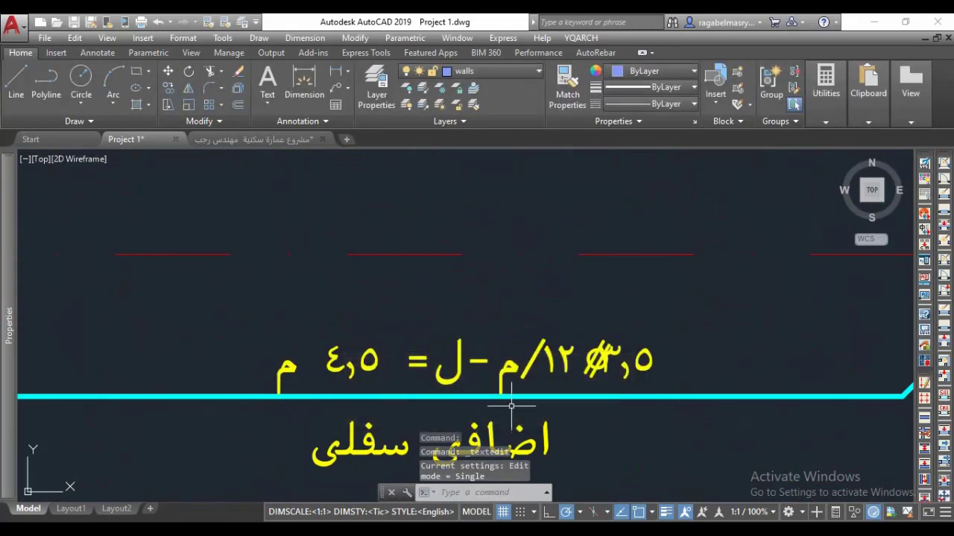
Step: Separate the bar count from the diameter symbol in the additional bottom bar's note
click(494, 369)
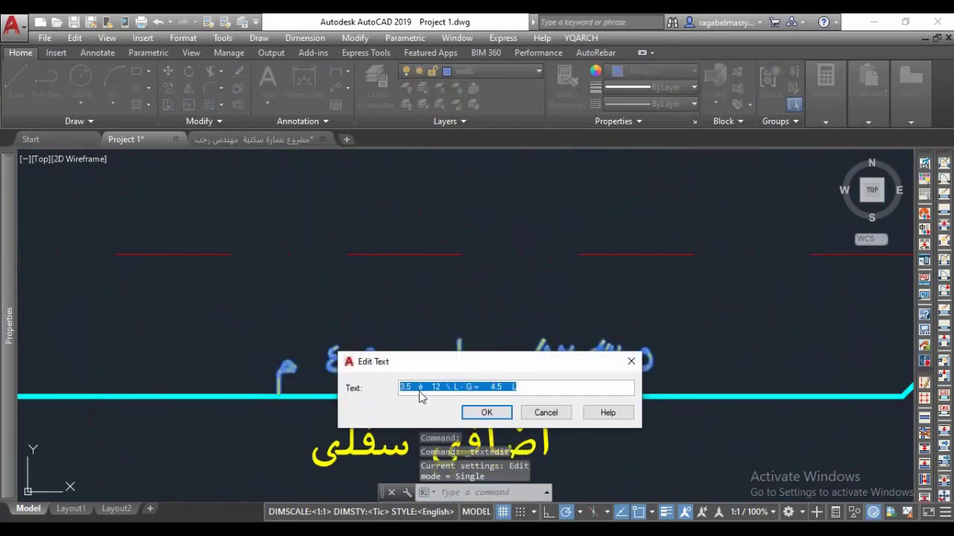
click(413, 388)
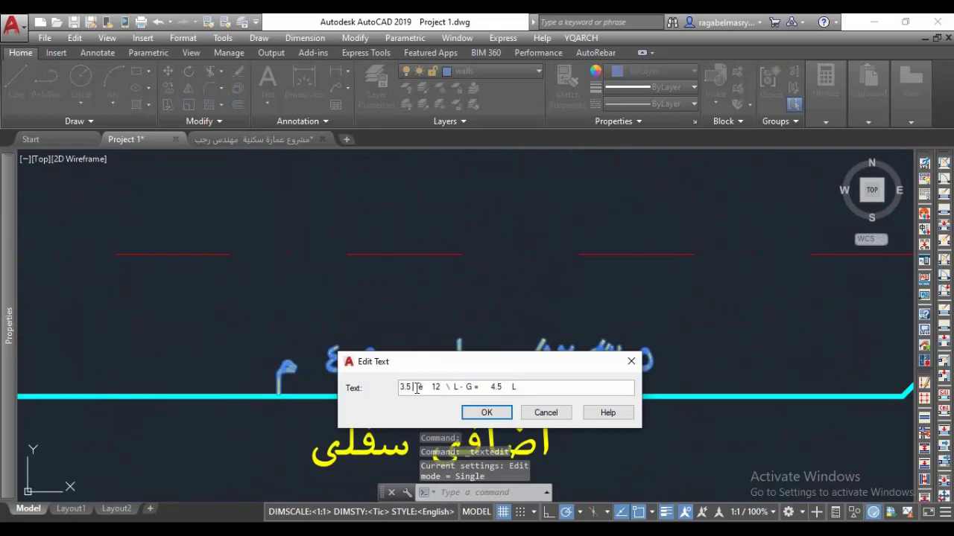
click(483, 413)
Step: Change the upper mesh note on the plan to 7Ø12/m
scroll(506, 339, down, 5)
mouse_move(507, 339)
middle_down()
mouse_move(505, 376)
mouse_move(476, 317)
middle_up()
scroll(505, 363, up, 10)
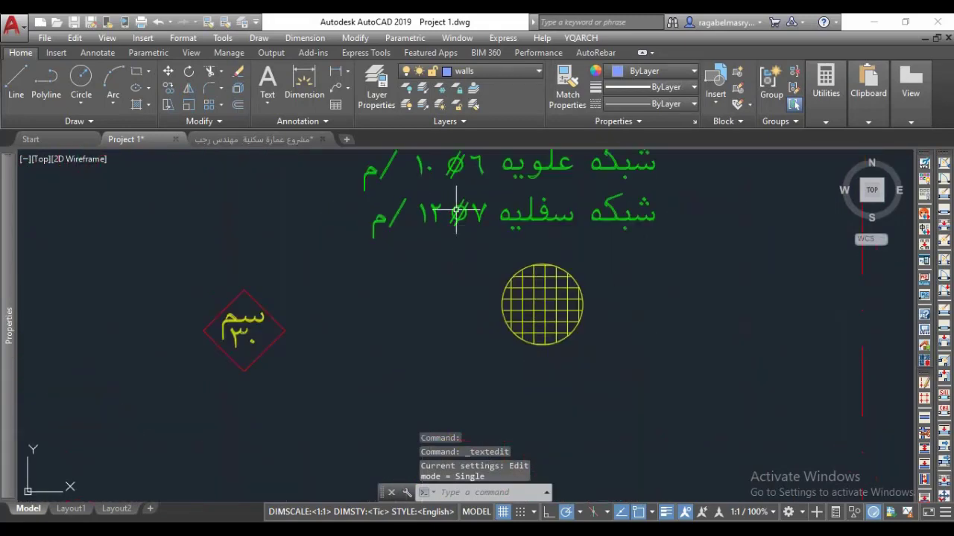
middle_drag(456, 211, 448, 276)
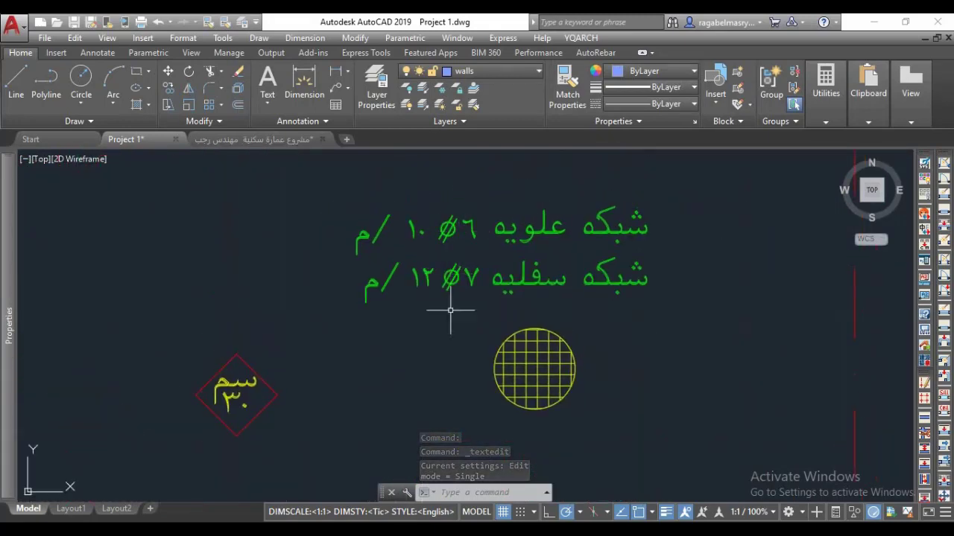
click(465, 224)
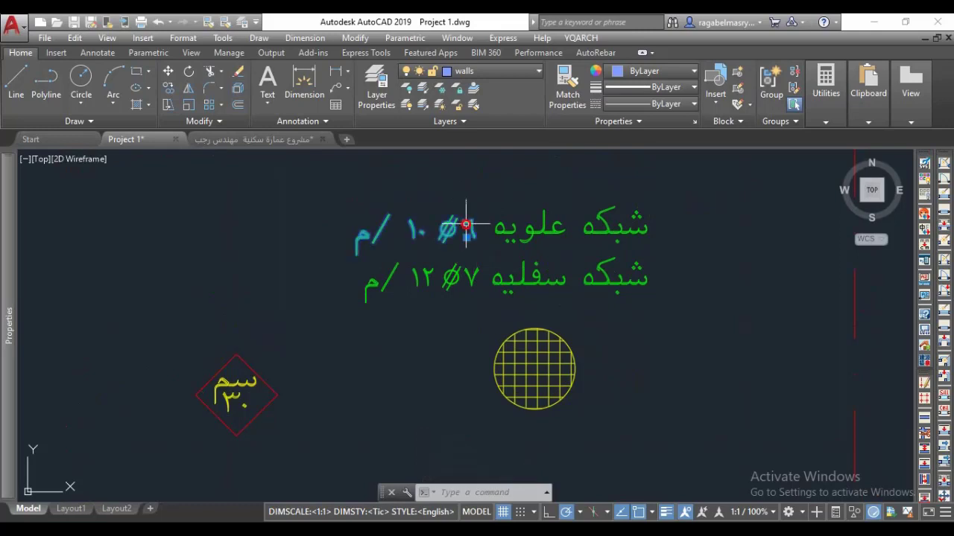
double_click(466, 224)
click(402, 387)
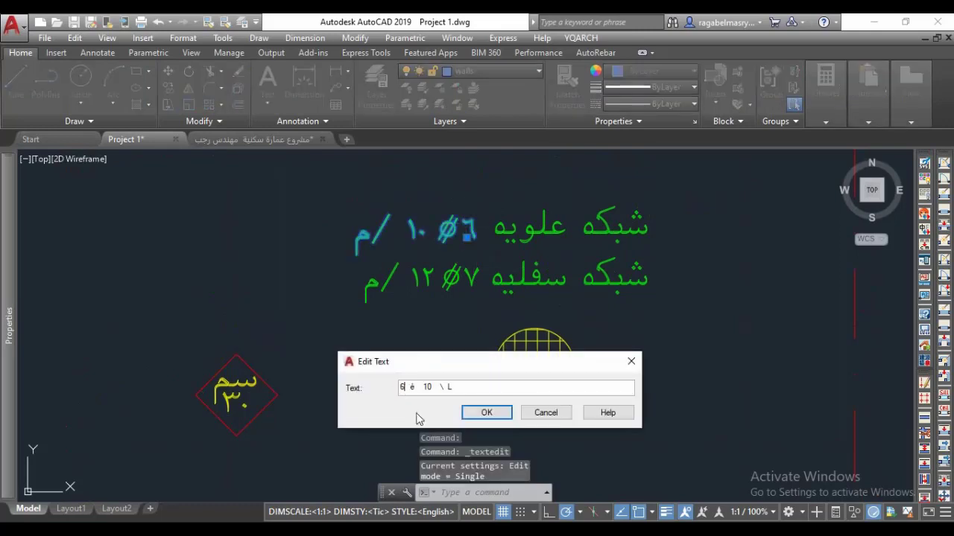
key(BackSpace)
text(2)
key(Return)
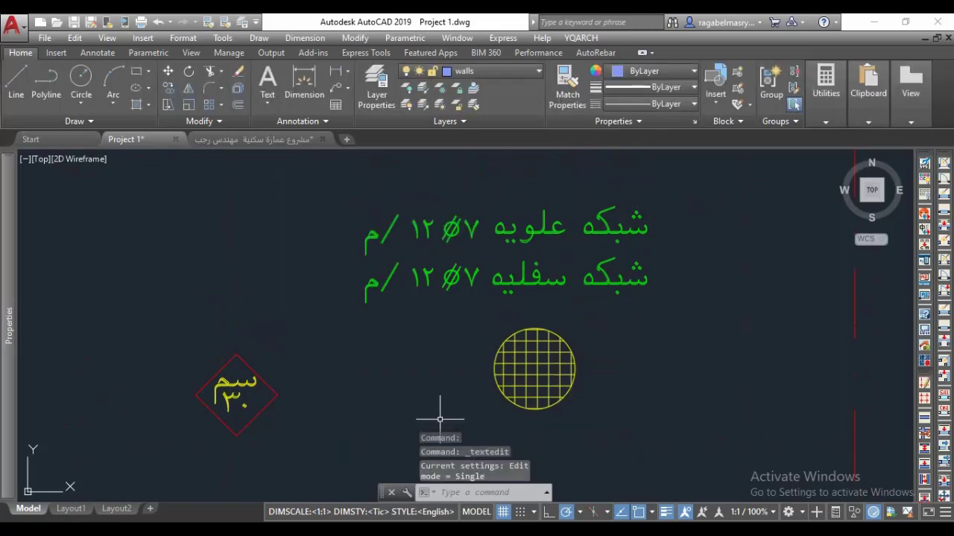
Step: Switch to SAFE and close the slab design settings to view the top reinforcement additional to 12 mm bars at 0.14 m
scroll(439, 246, down, 6)
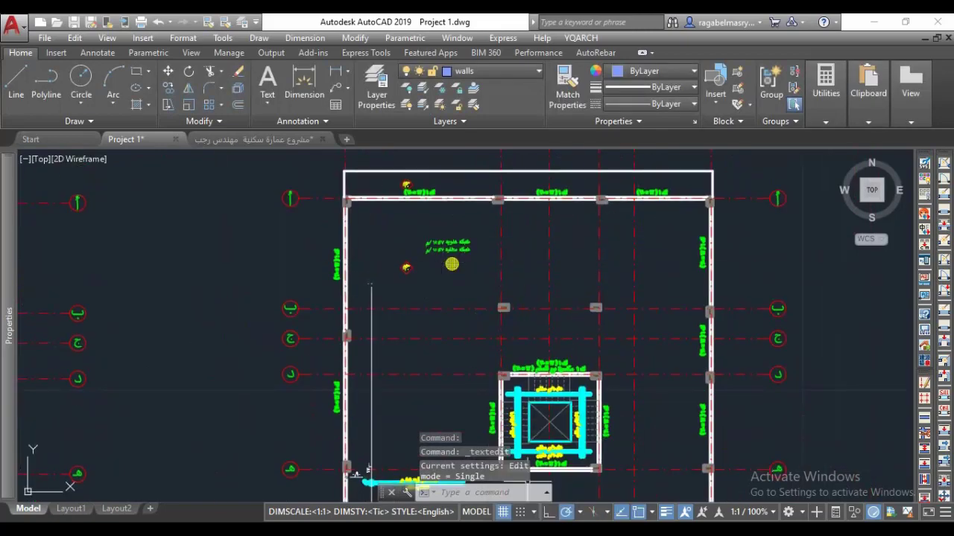
mouse_move(522, 522)
click(537, 486)
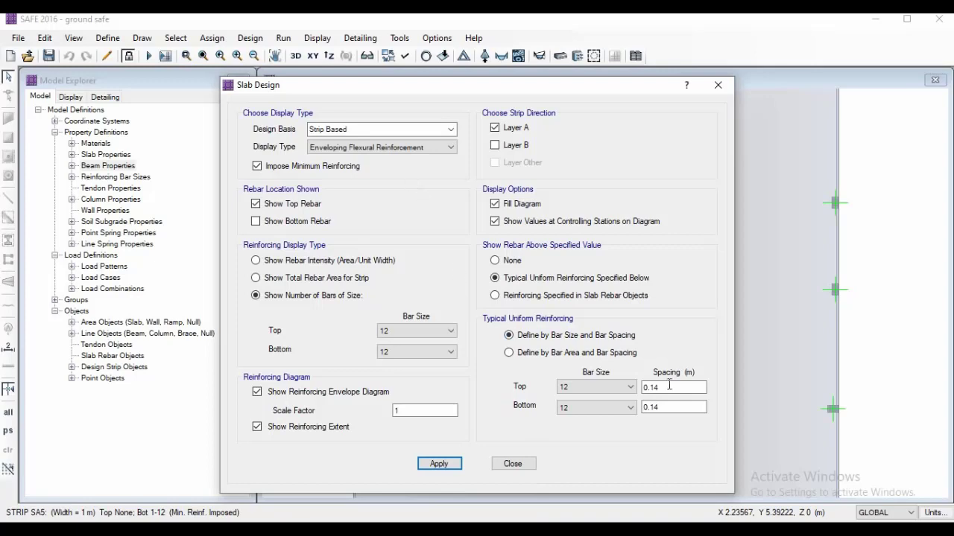
click(531, 465)
Step: Examine the additional top bars required over the columns between the slab's upper edge and the stair opening
scroll(543, 331, down, 2)
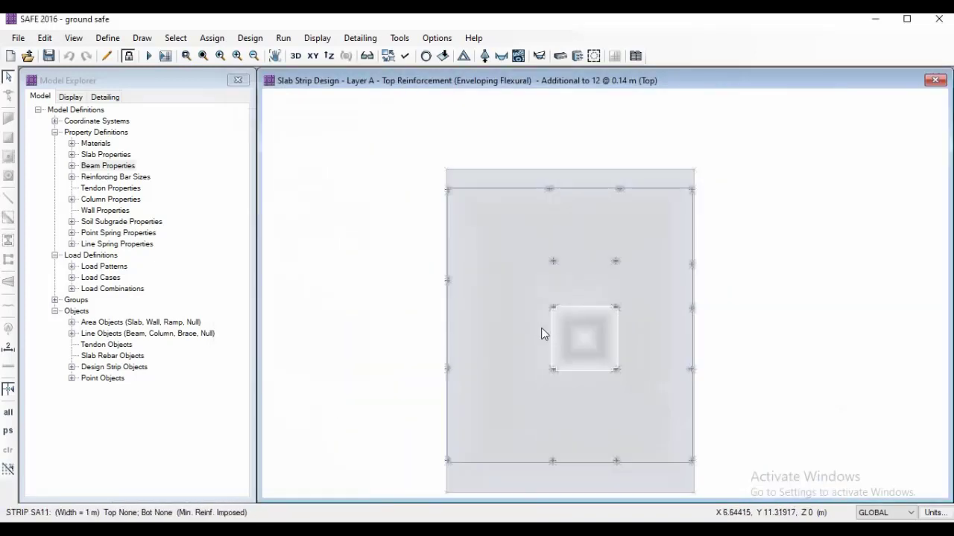
scroll(548, 179, up, 2)
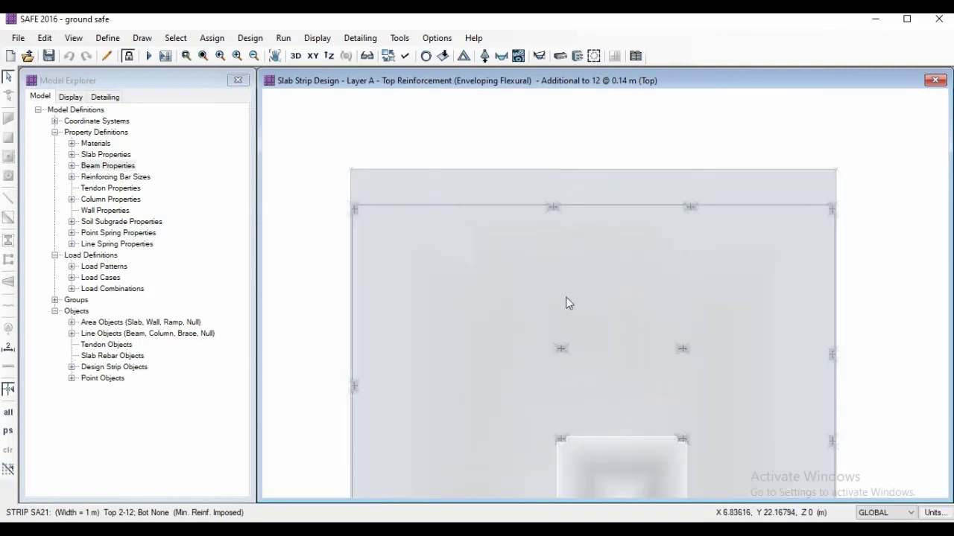
scroll(533, 283, up, 2)
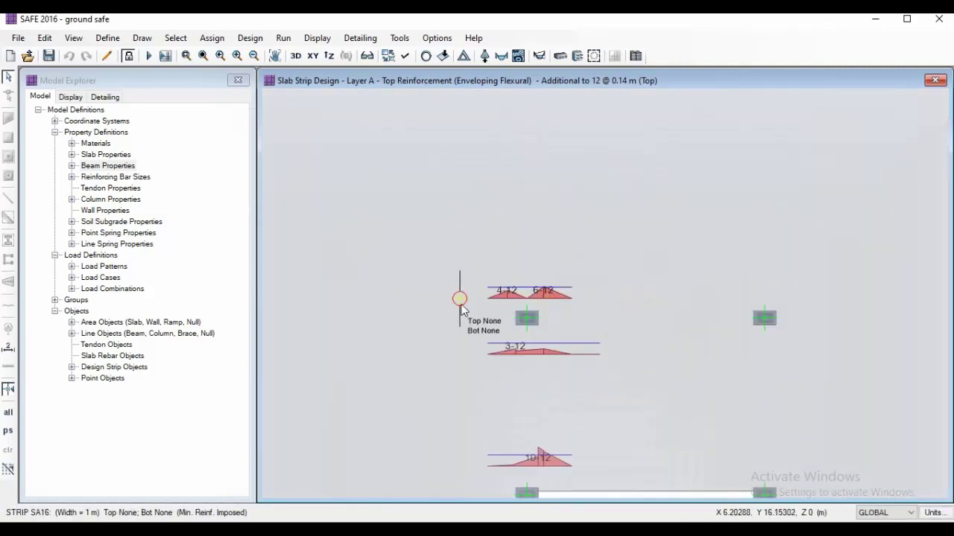
middle_drag(549, 347, 553, 305)
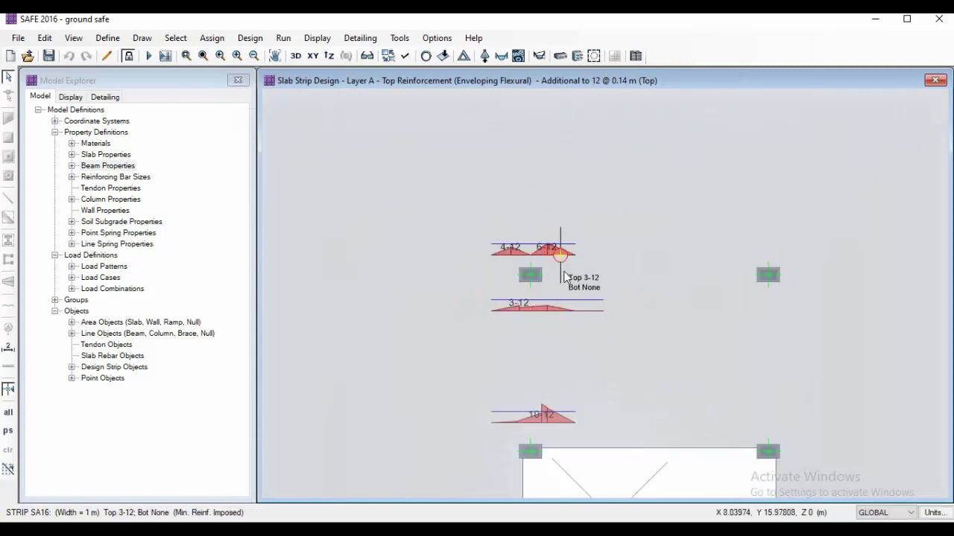
middle_drag(607, 347, 608, 239)
middle_drag(517, 367, 521, 392)
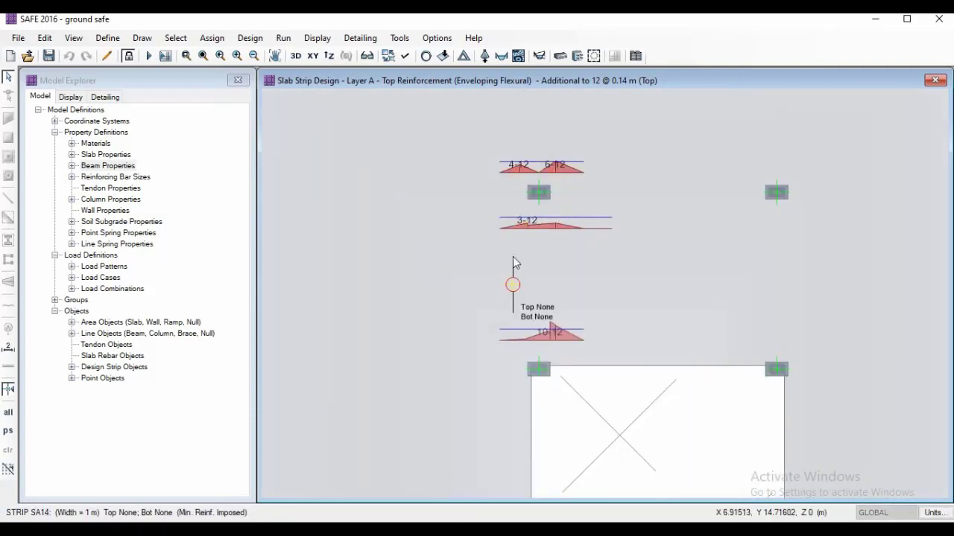
middle_drag(511, 187, 513, 236)
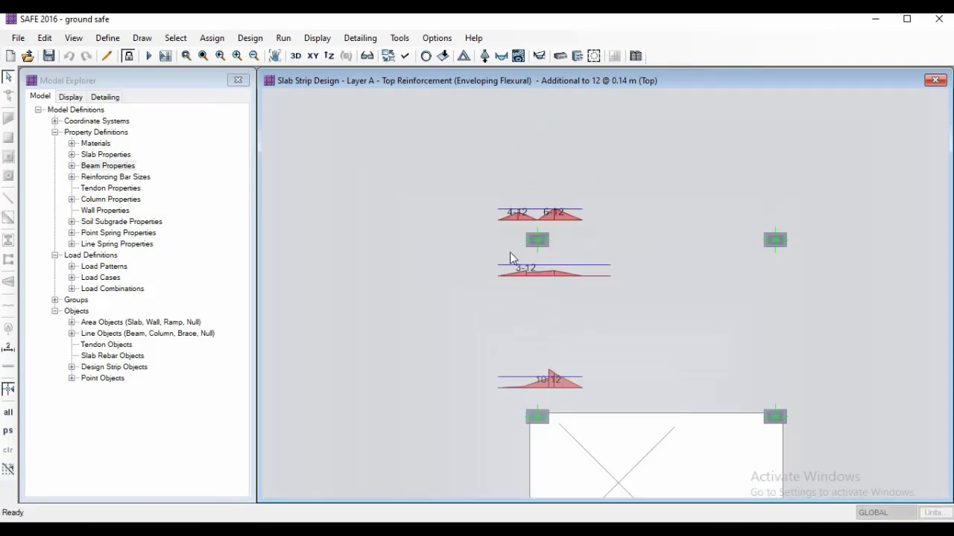
middle_drag(541, 190, 532, 367)
middle_drag(513, 192, 515, 231)
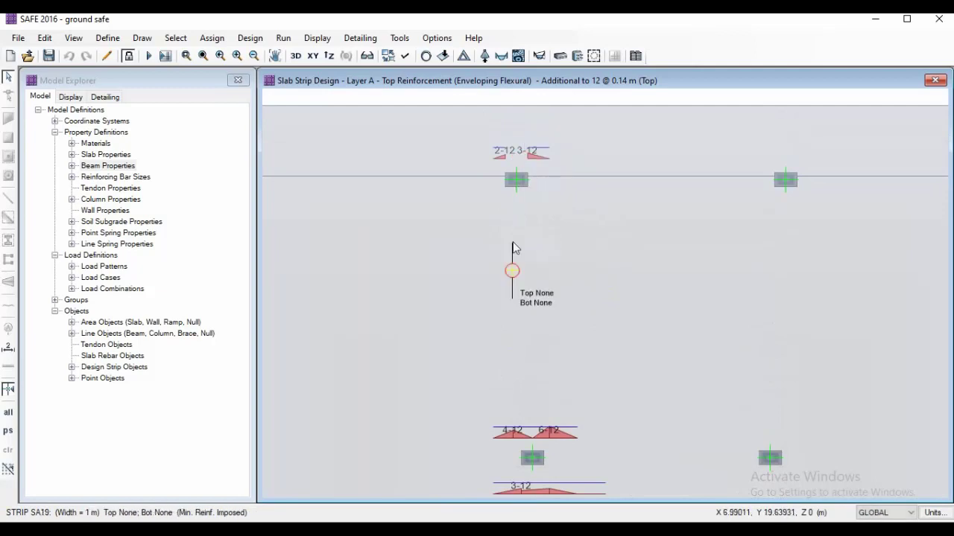
middle_drag(488, 307, 487, 172)
middle_drag(517, 345, 524, 241)
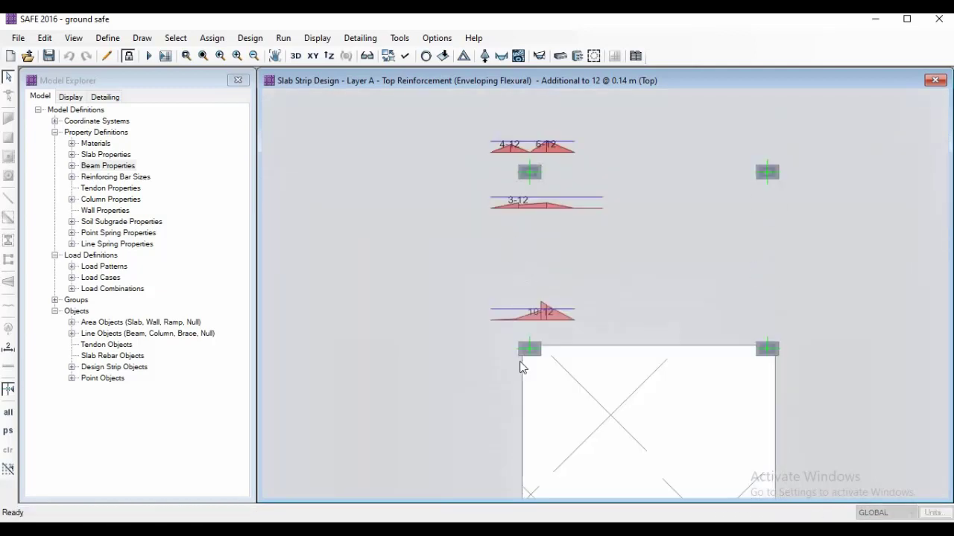
Step: Examine the additional top bars required at the stair opening's left-hand corner columns and along its lower edge
scroll(529, 321, up, 2)
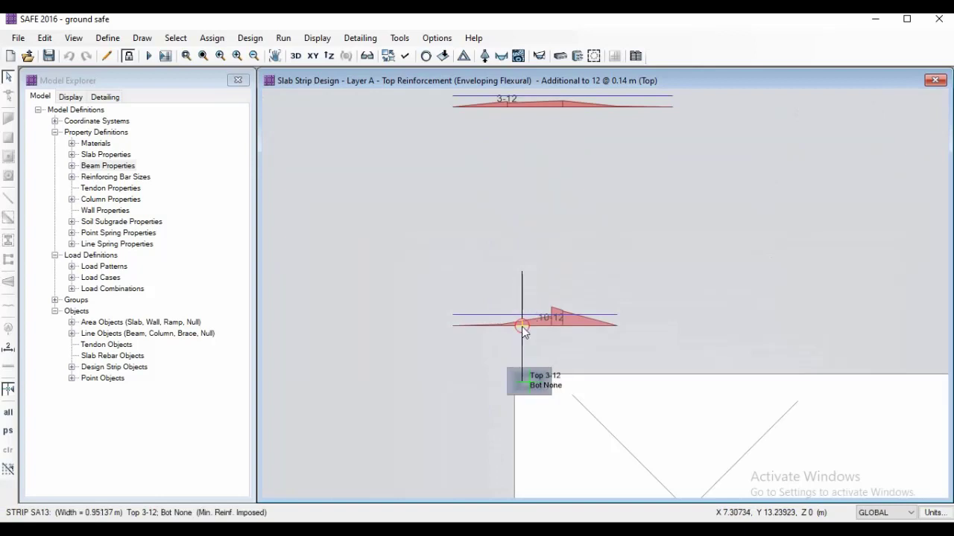
scroll(521, 329, down, 4)
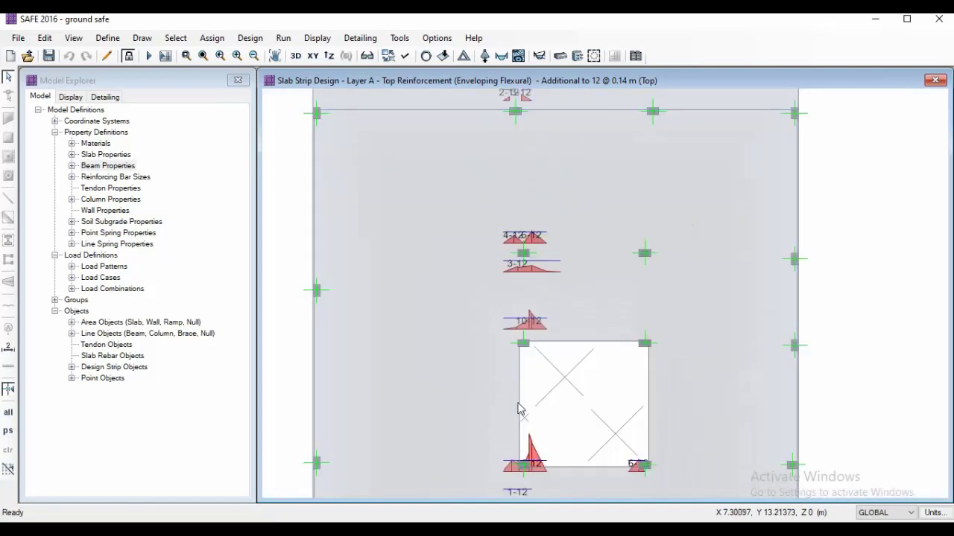
middle_drag(517, 357, 518, 290)
scroll(525, 376, up, 2)
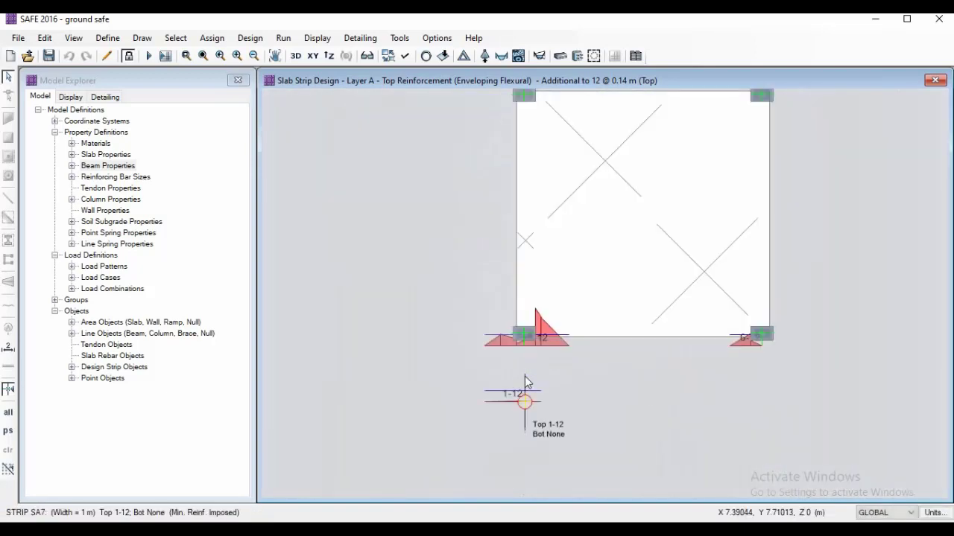
scroll(524, 376, up, 2)
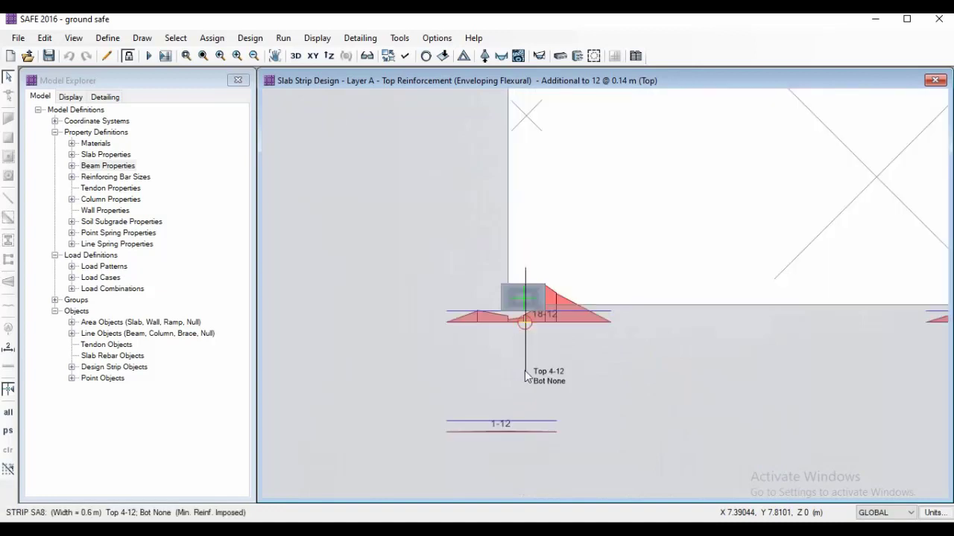
scroll(525, 376, down, 1)
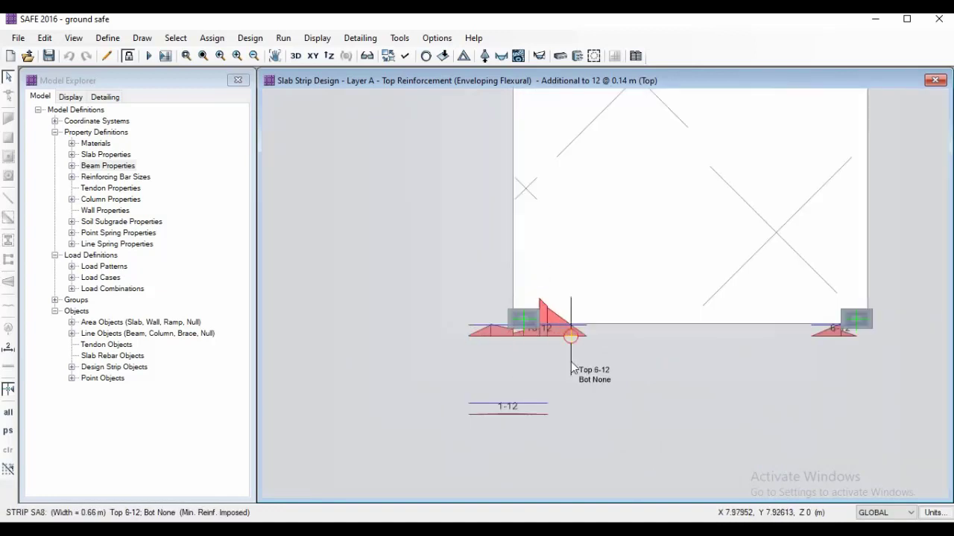
middle_drag(526, 406, 523, 535)
middle_drag(564, 484, 556, 396)
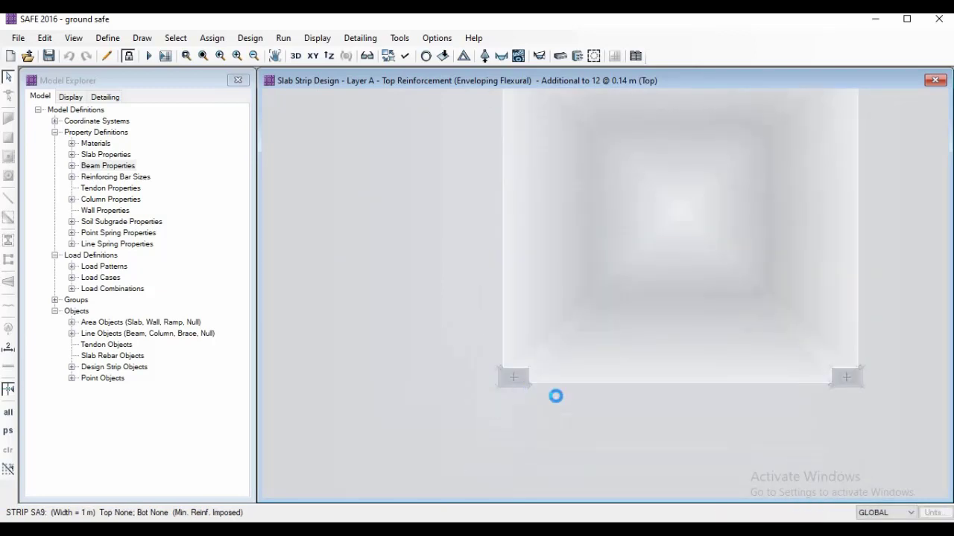
middle_drag(552, 319, 524, 177)
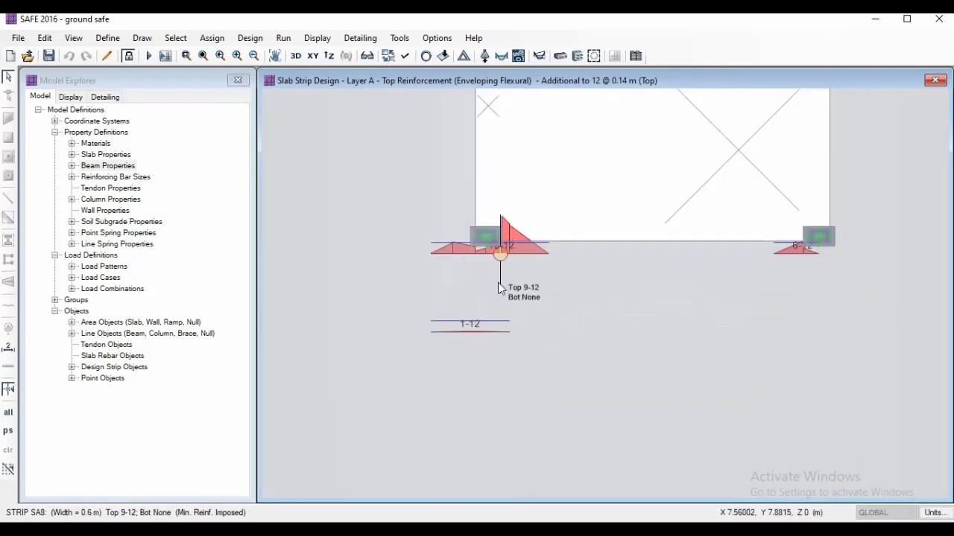
middle_drag(539, 238, 500, 228)
scroll(497, 143, down, 2)
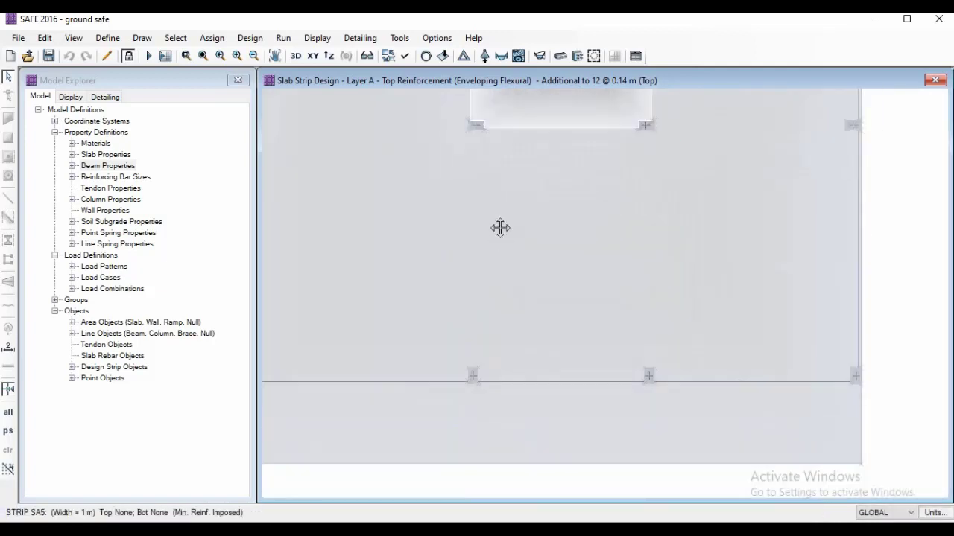
Step: Check the additional top bars over the columns along the slab's lower edge and upper edge
scroll(472, 359, up, 3)
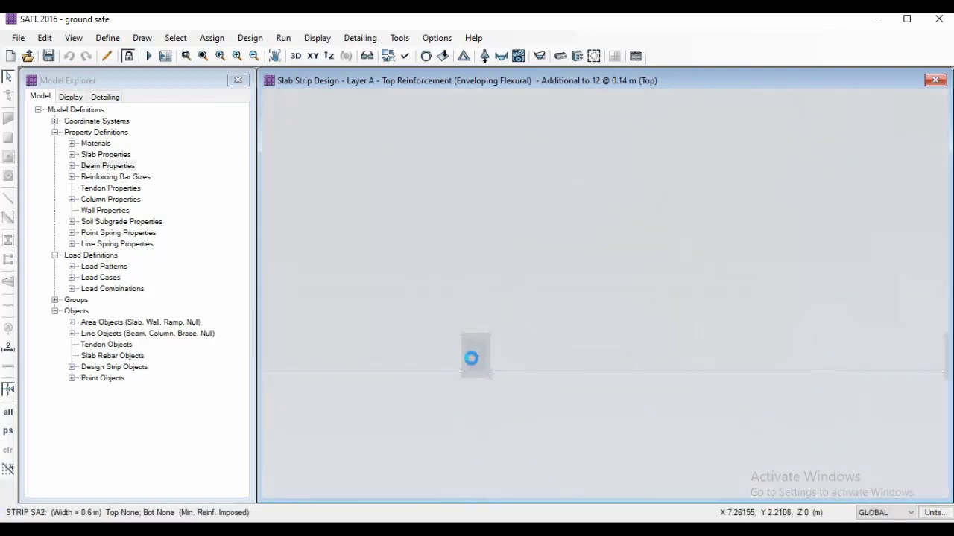
scroll(472, 363, down, 2)
scroll(472, 363, down, 1)
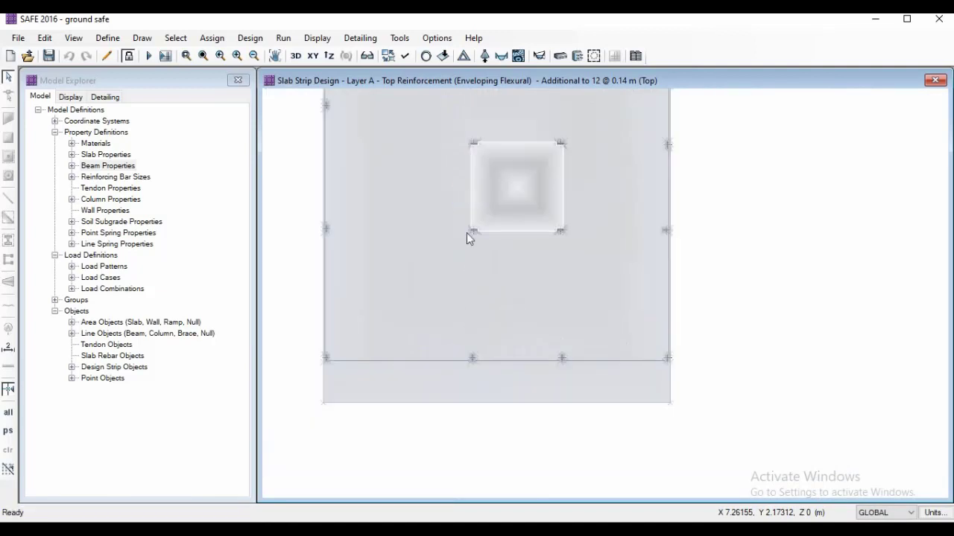
middle_drag(483, 213, 489, 299)
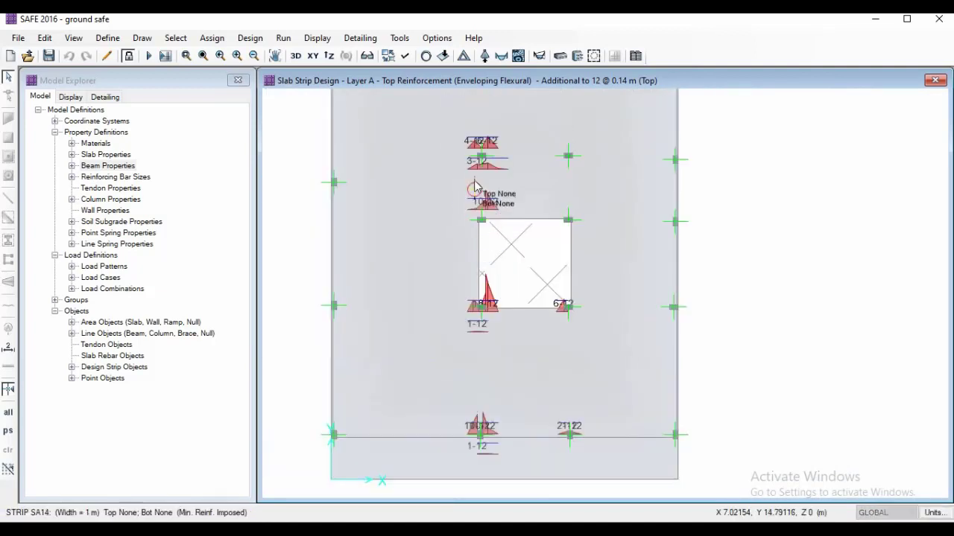
middle_drag(477, 134, 494, 330)
scroll(482, 216, up, 1)
scroll(482, 216, up, 1)
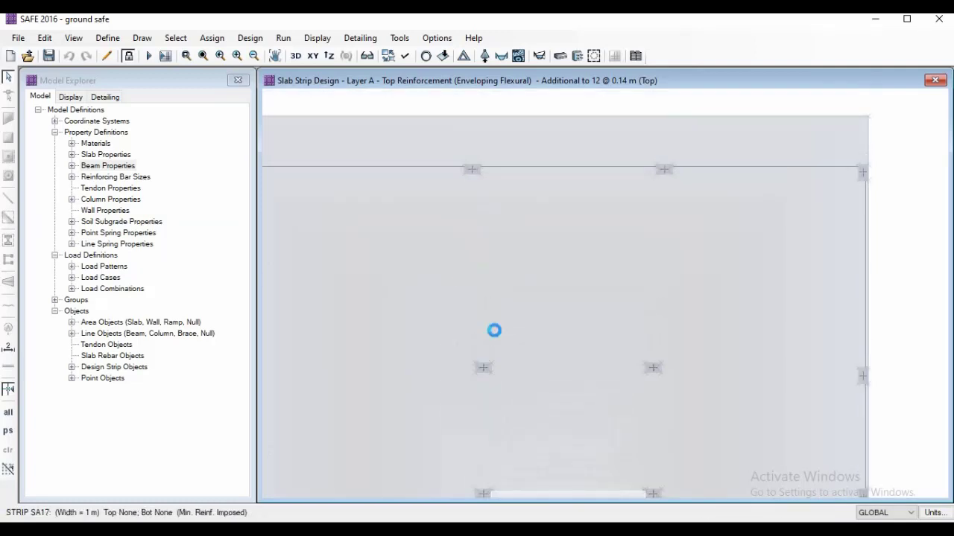
scroll(470, 158, up, 1)
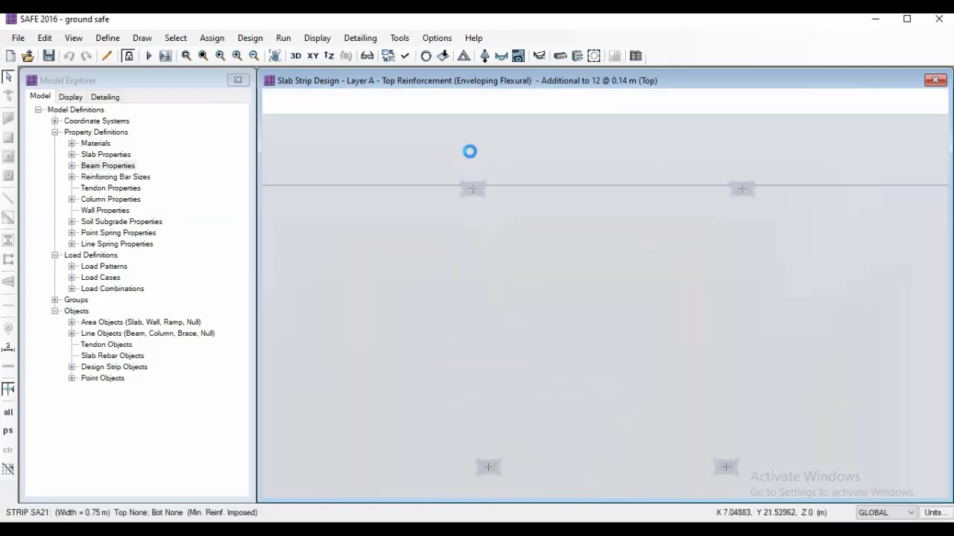
scroll(470, 158, down, 3)
Step: Switch to AutoCAD and find the additional top bar detail around a column in the residential building reference drawing
mouse_move(255, 528)
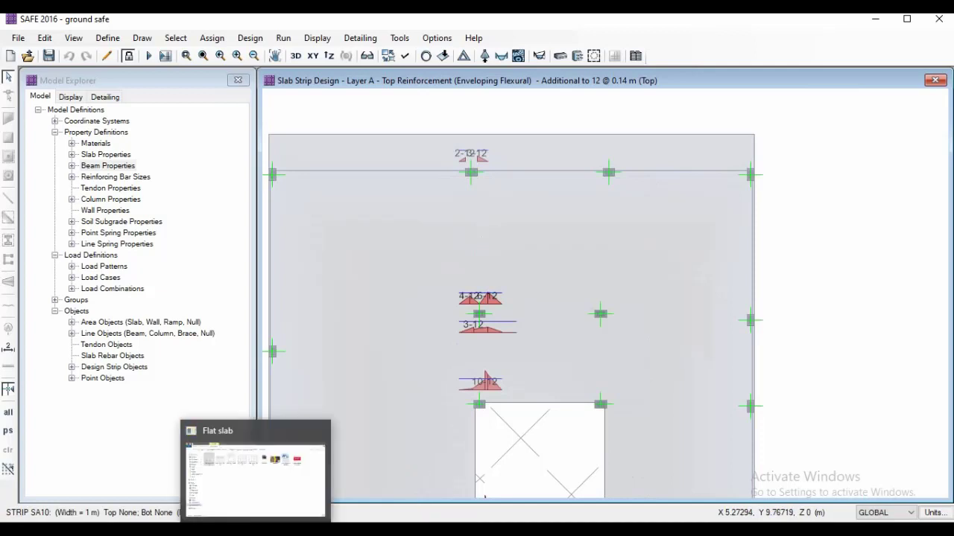
mouse_move(167, 515)
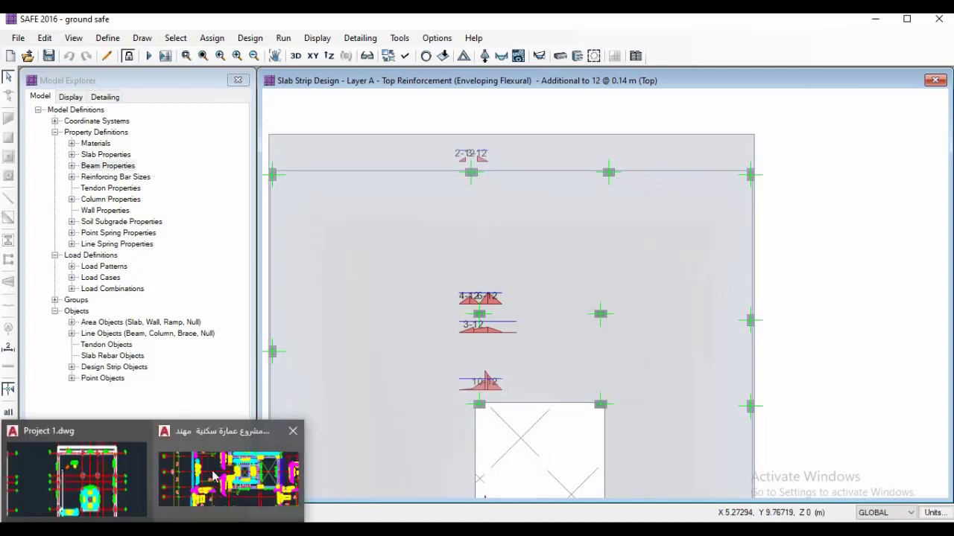
click(75, 477)
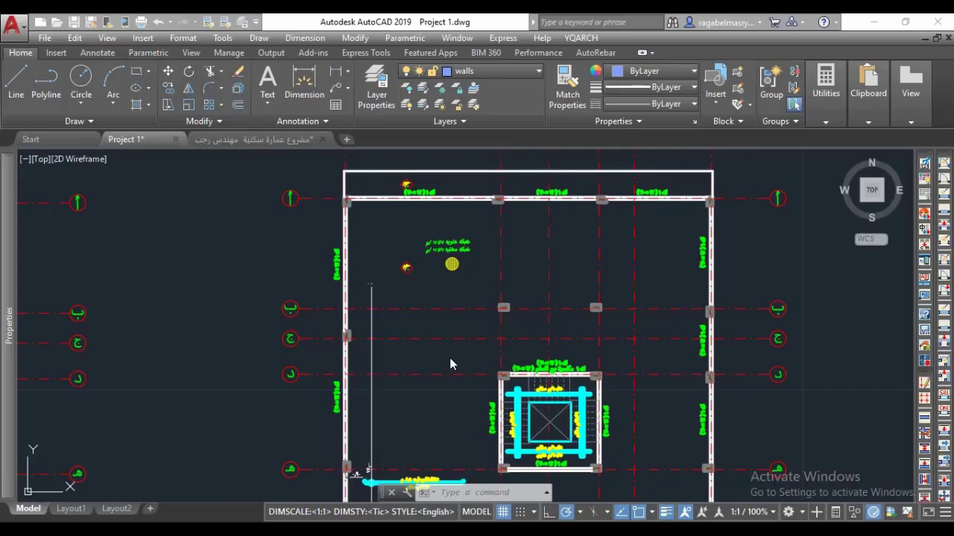
scroll(455, 328, down, 3)
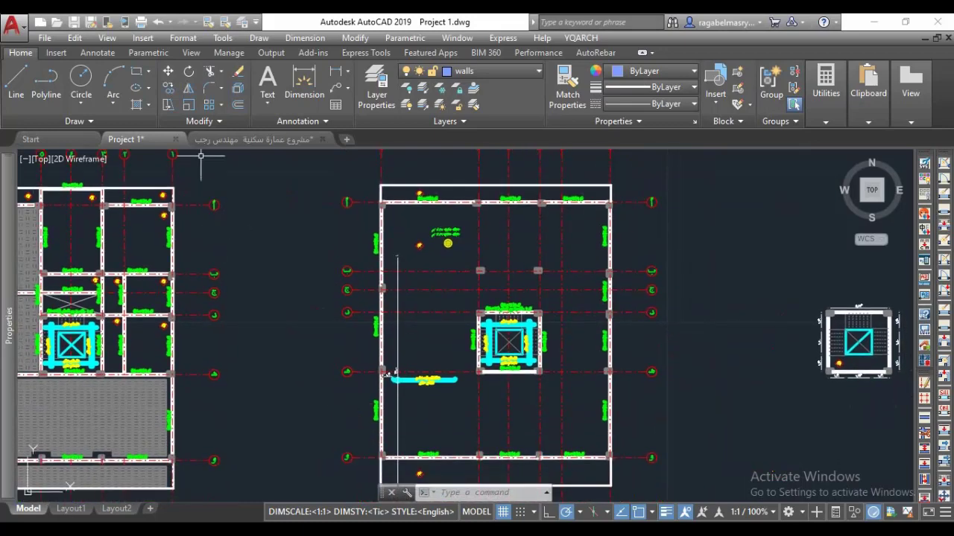
click(216, 139)
mouse_move(581, 317)
middle_down()
mouse_move(343, 259)
mouse_move(257, 252)
middle_up()
scroll(514, 328, up, 3)
middle_drag(491, 266, 514, 244)
scroll(490, 245, up, 3)
scroll(387, 233, down, 2)
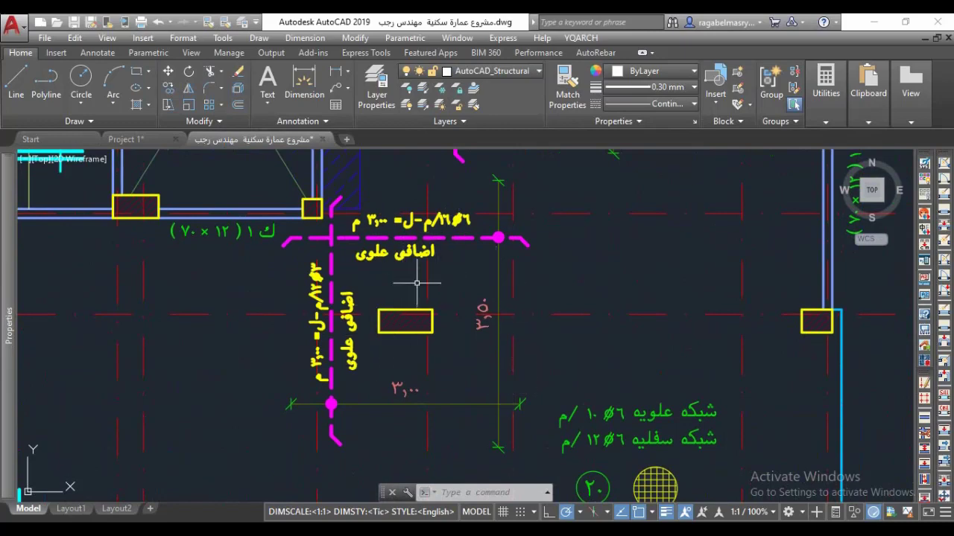
scroll(440, 230, up, 2)
scroll(538, 230, down, 2)
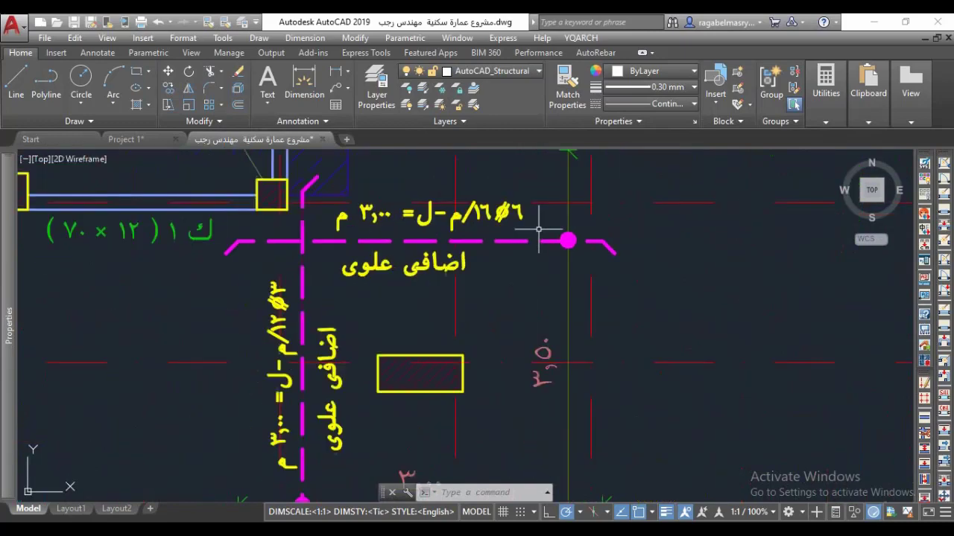
Step: Copy the horizontal additional top bar with its 6Ø16/m, L = 3.00 m note, its اضافى علوى label and its dot
scroll(512, 227, up, 3)
click(564, 201)
click(511, 278)
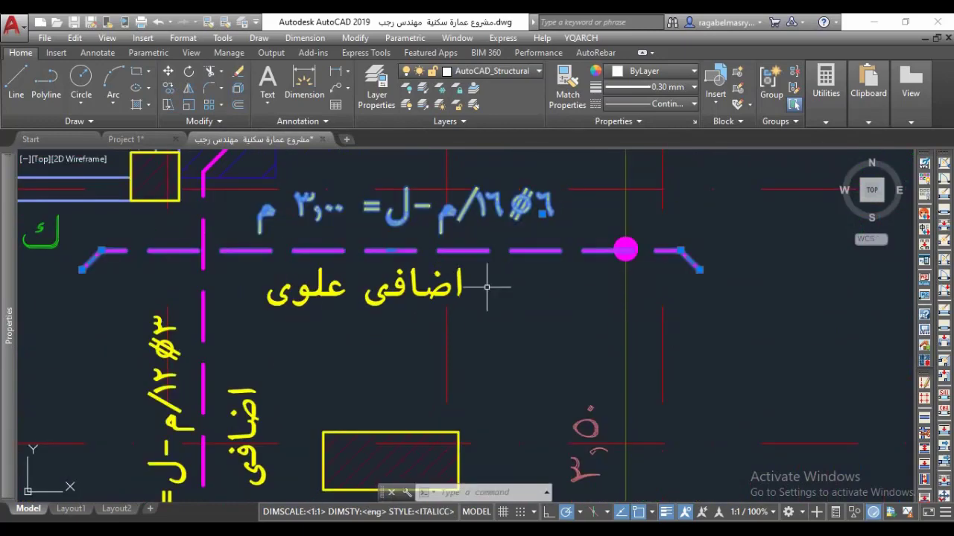
click(326, 264)
click(293, 320)
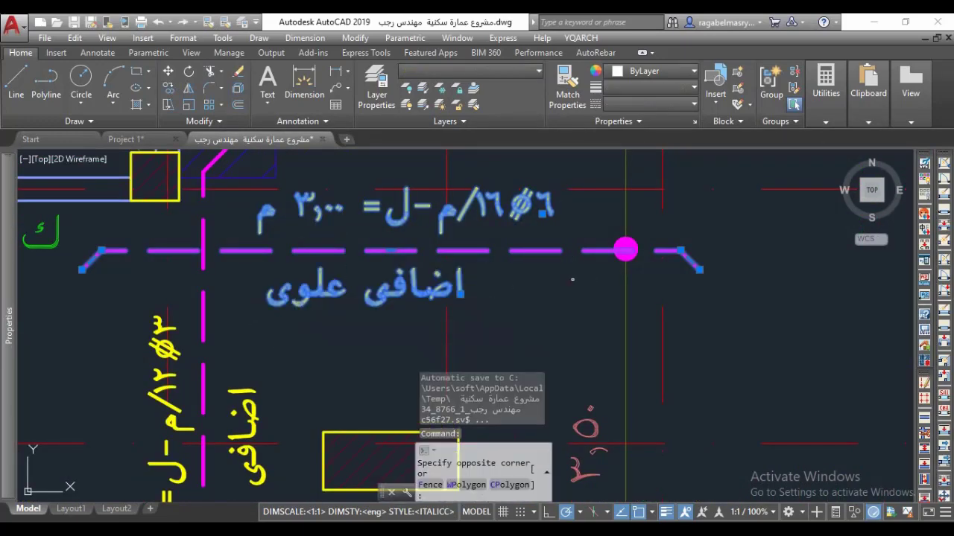
click(669, 225)
key(ctrl+c)
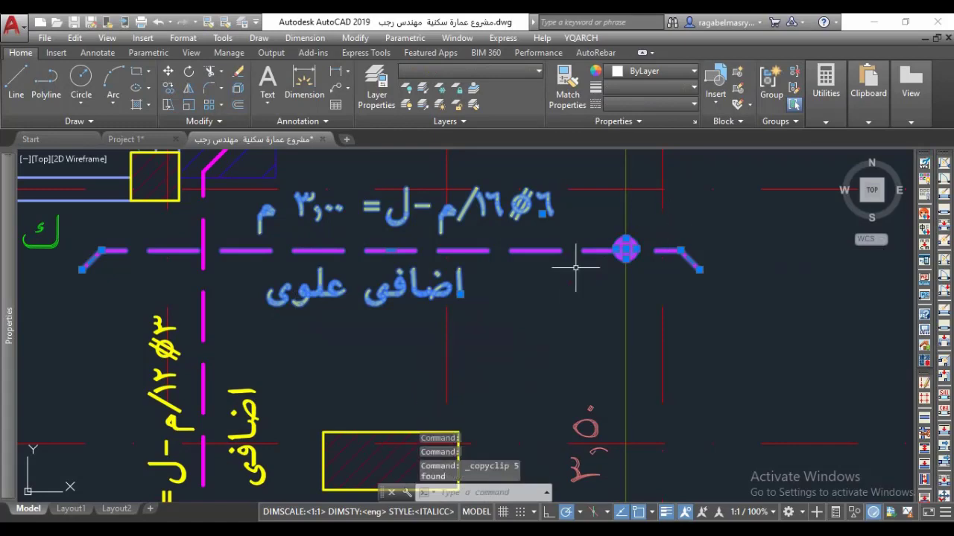
Step: Paste the copied top bar detail into Project 1.dwg just above the inner column on axis ب
click(125, 140)
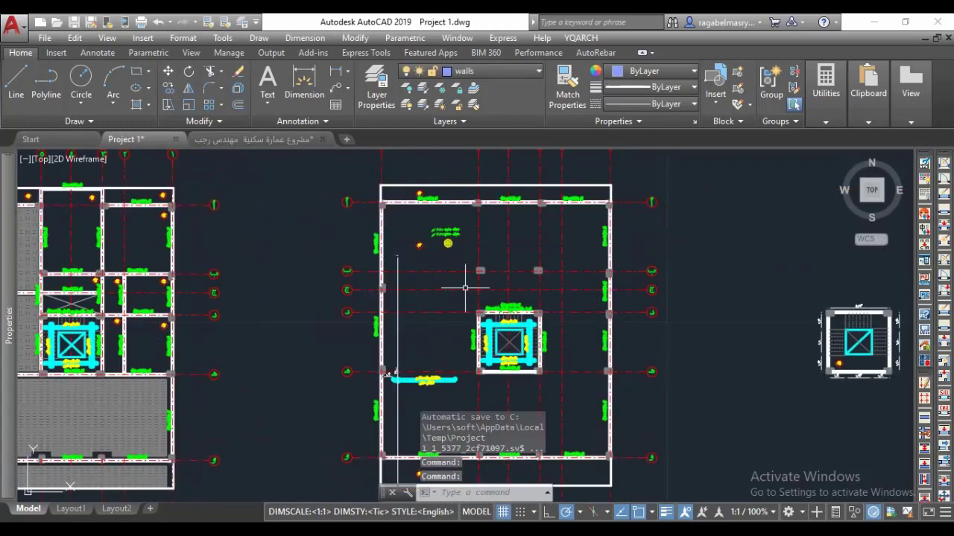
key(ctrl+v)
scroll(465, 289, up, 3)
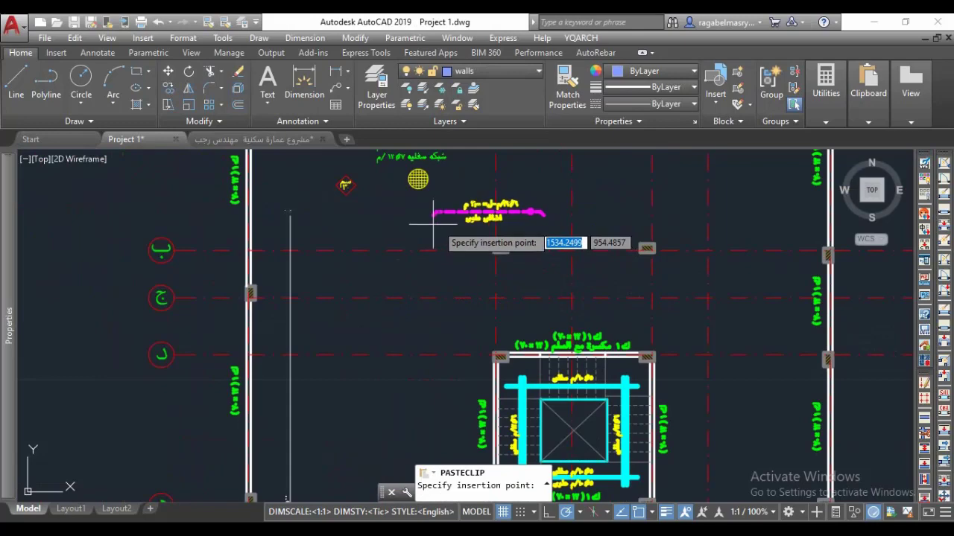
click(442, 234)
middle_drag(548, 298, 432, 330)
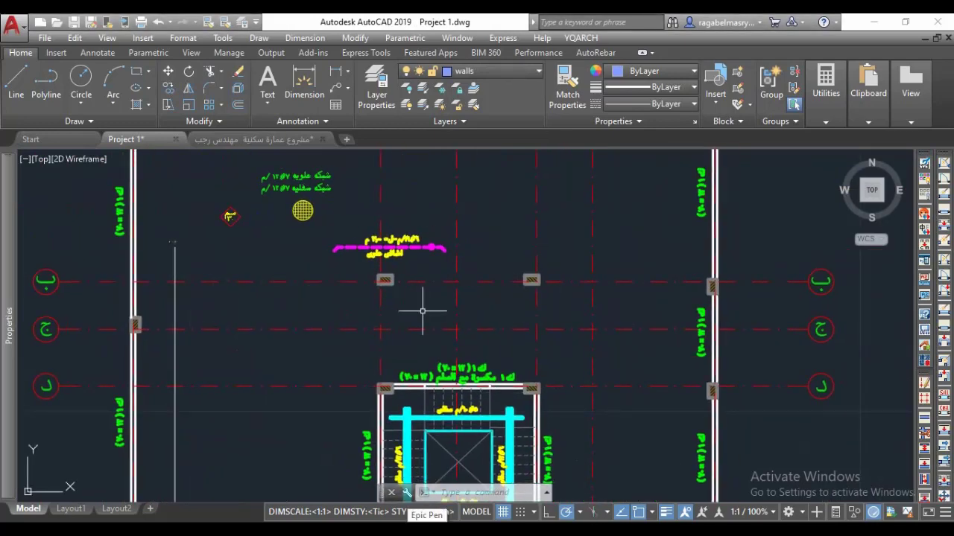
scroll(391, 254, up, 6)
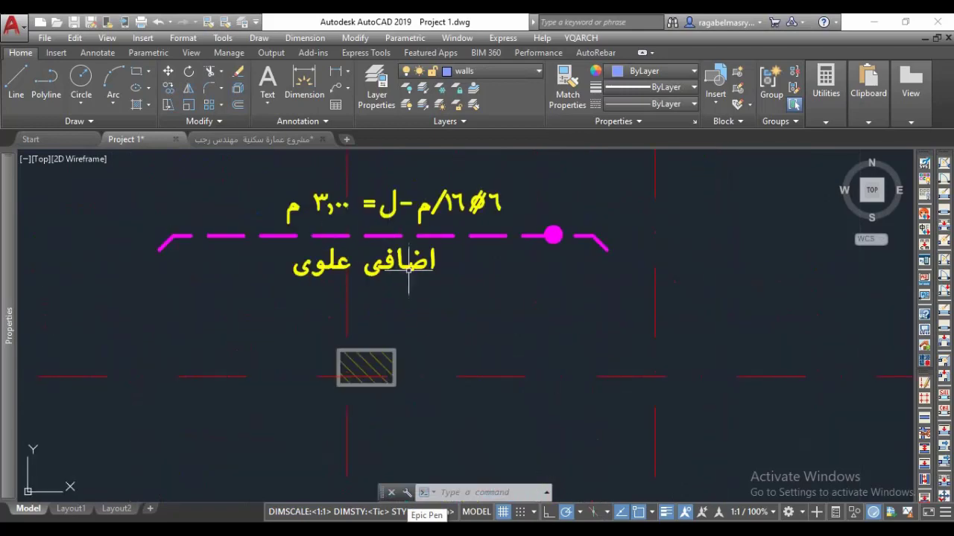
Step: Switch to SAFE and review the additional top bars from the inner column on the left down to the slab's lower edge
mouse_move(492, 522)
click(484, 501)
scroll(454, 353, up, 3)
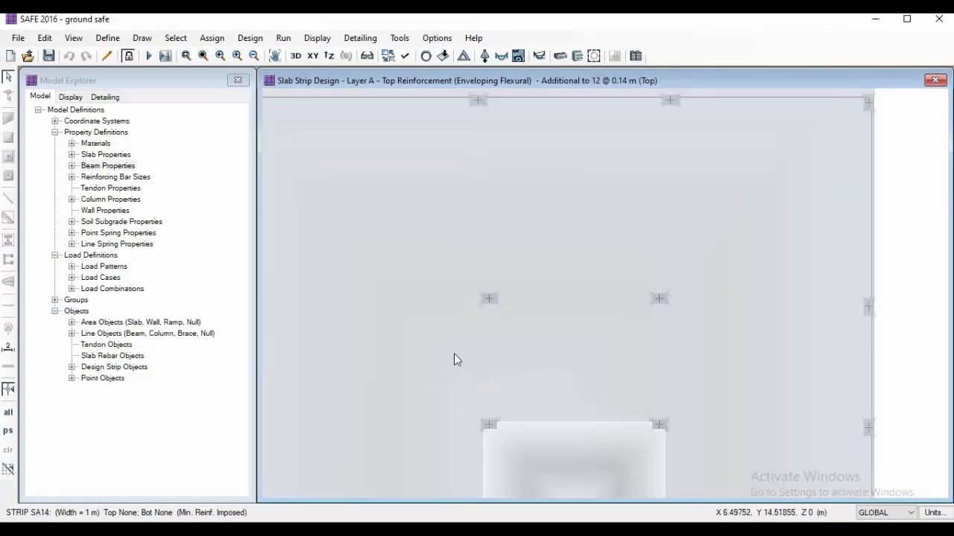
mouse_move(463, 304)
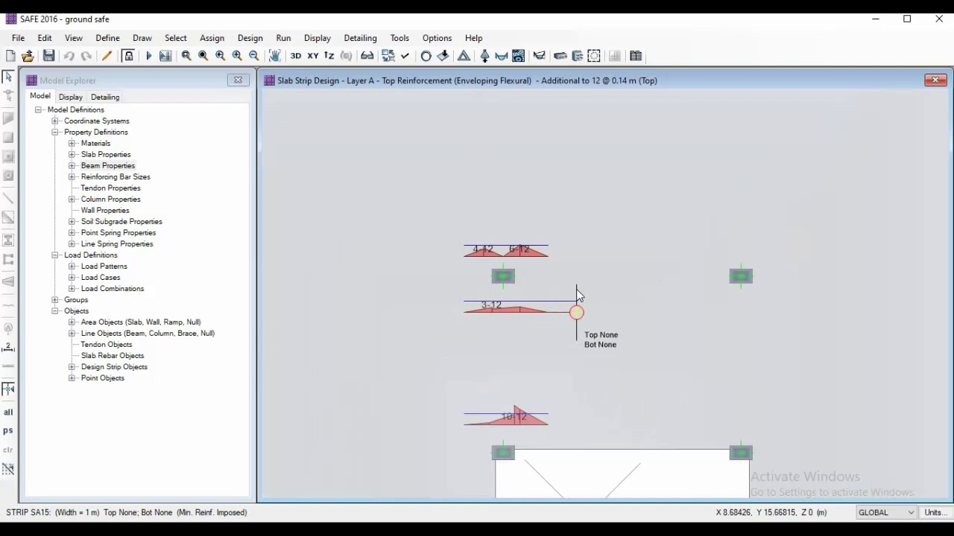
scroll(497, 307, down, 2)
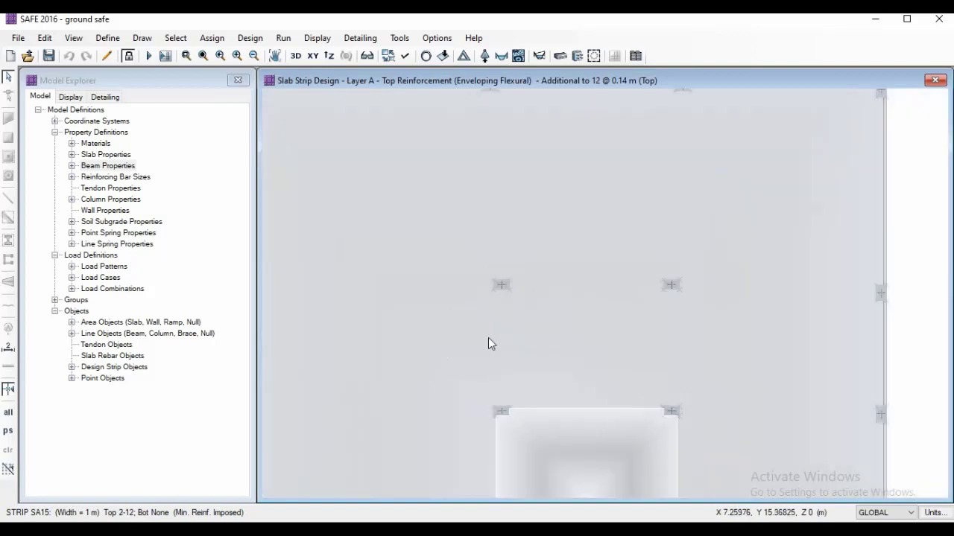
middle_drag(487, 312, 479, 74)
middle_drag(474, 351, 475, 205)
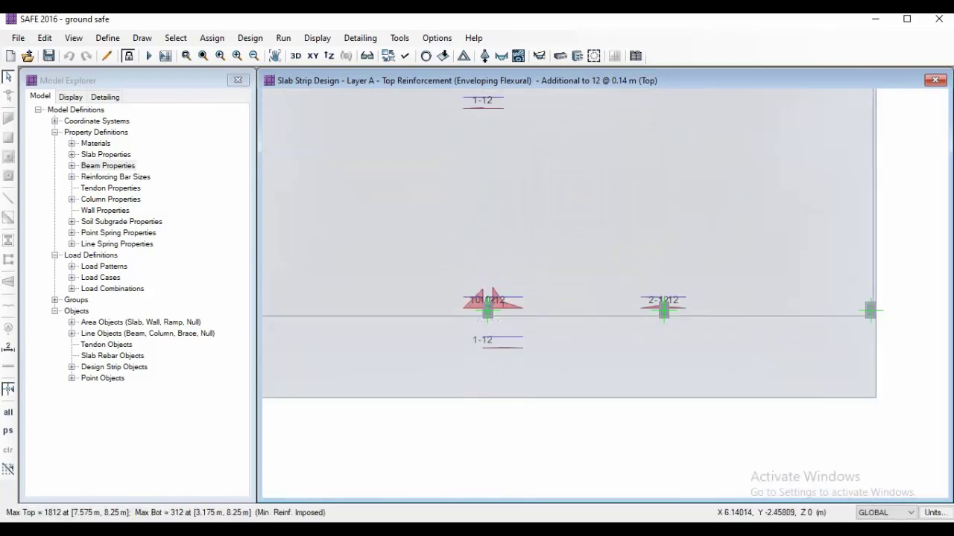
middle_drag(449, 228, 453, 189)
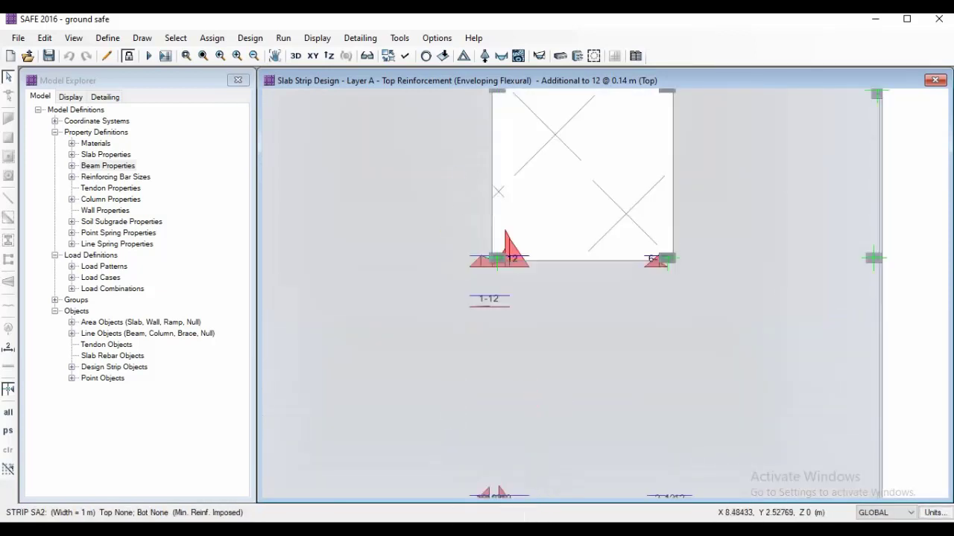
Step: Switch to the Flat slabs presentation in PowerPoint and open slide 35 on the reinforcement
key(alt+Tab)
click(102, 347)
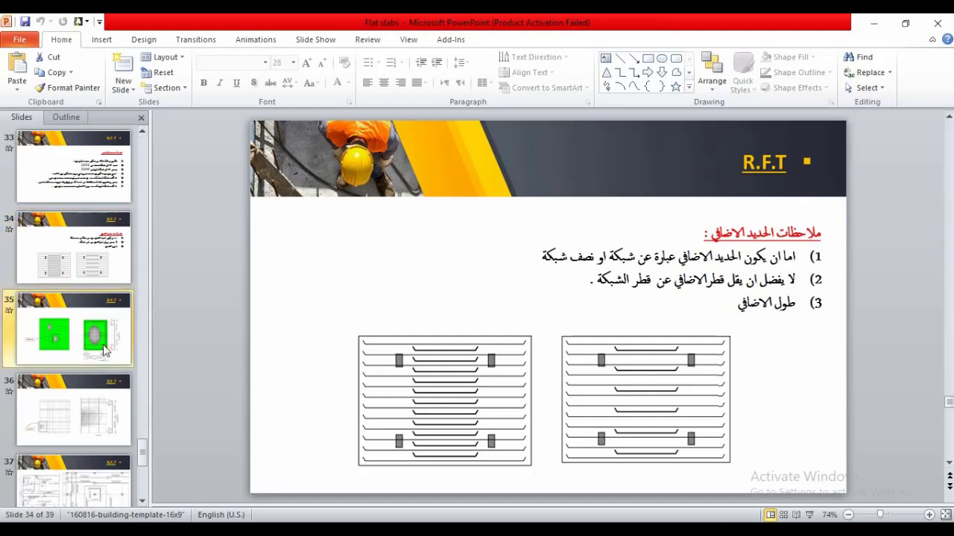